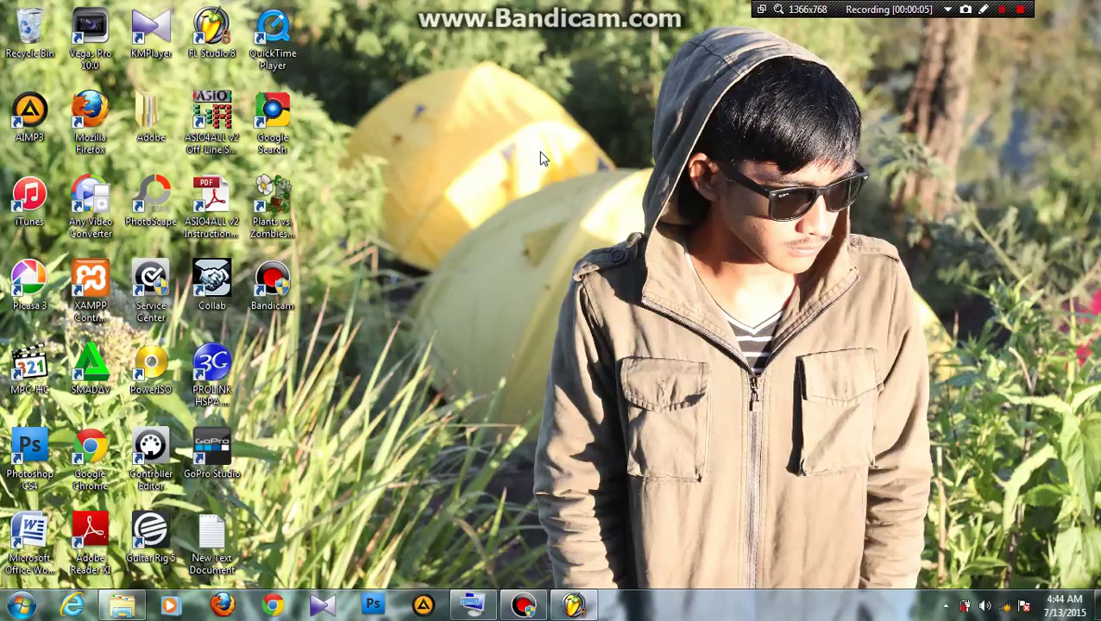
# - Refresh the desktop repeatedly and check the network connection status
pyautogui.rightClick(436, 104)
pyautogui.click(457, 149)
pyautogui.rightClick(435, 121)
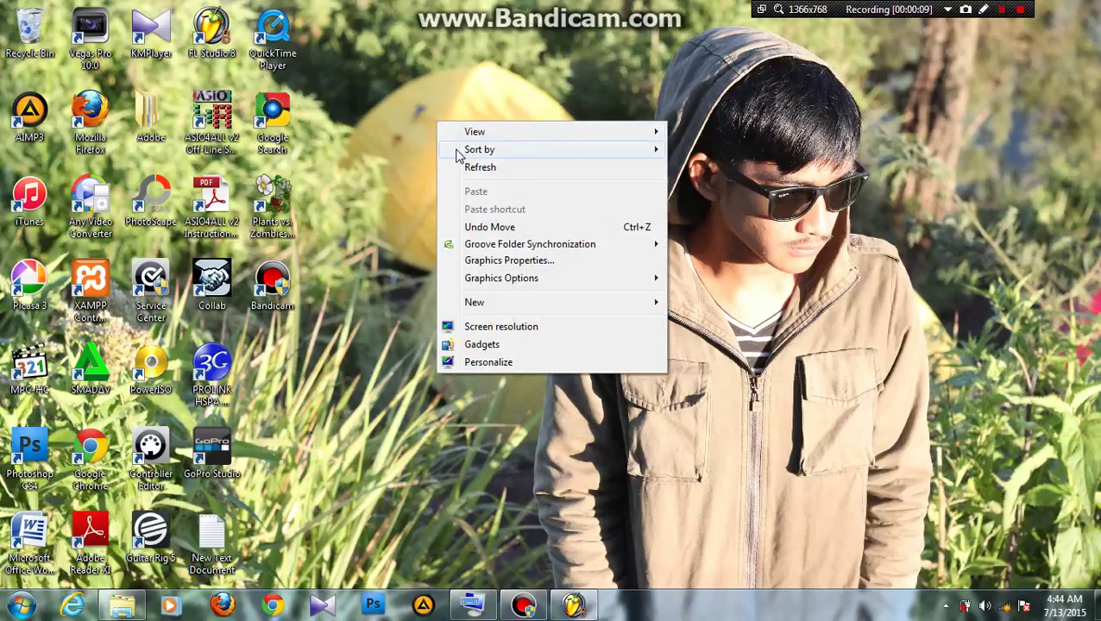
pyautogui.click(460, 164)
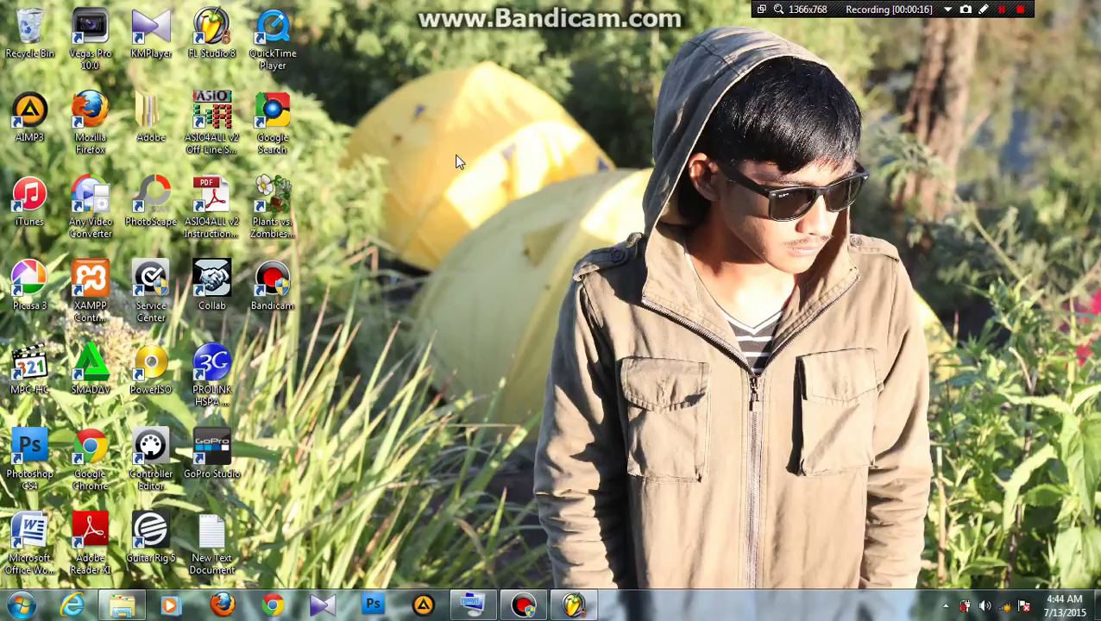
pyautogui.rightClick(458, 162)
pyautogui.click(491, 200)
pyautogui.rightClick(413, 126)
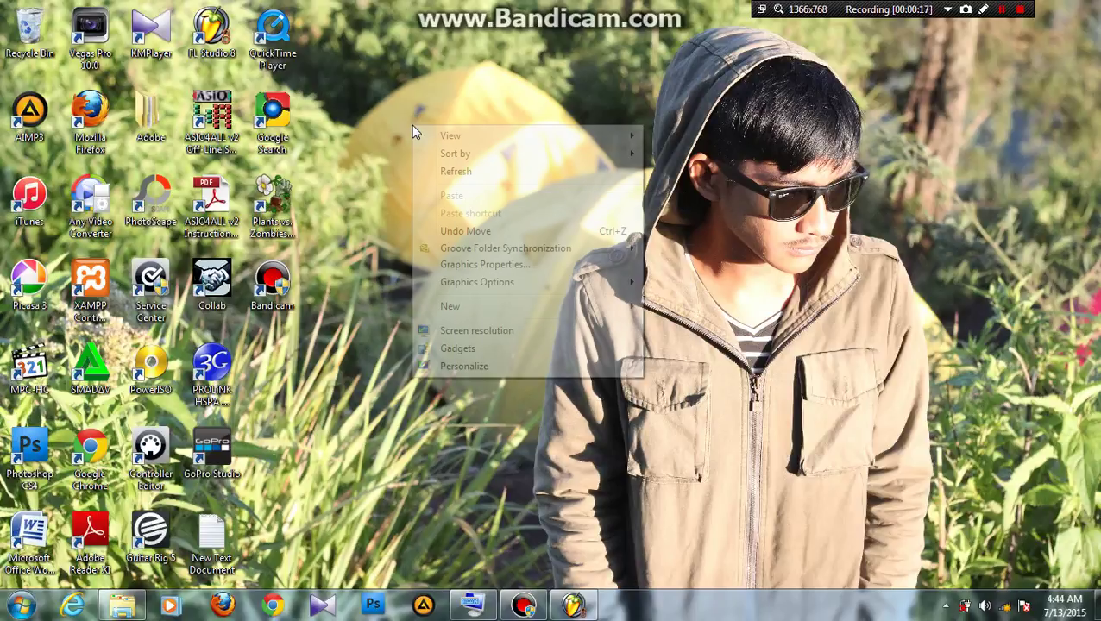
pyautogui.click(445, 170)
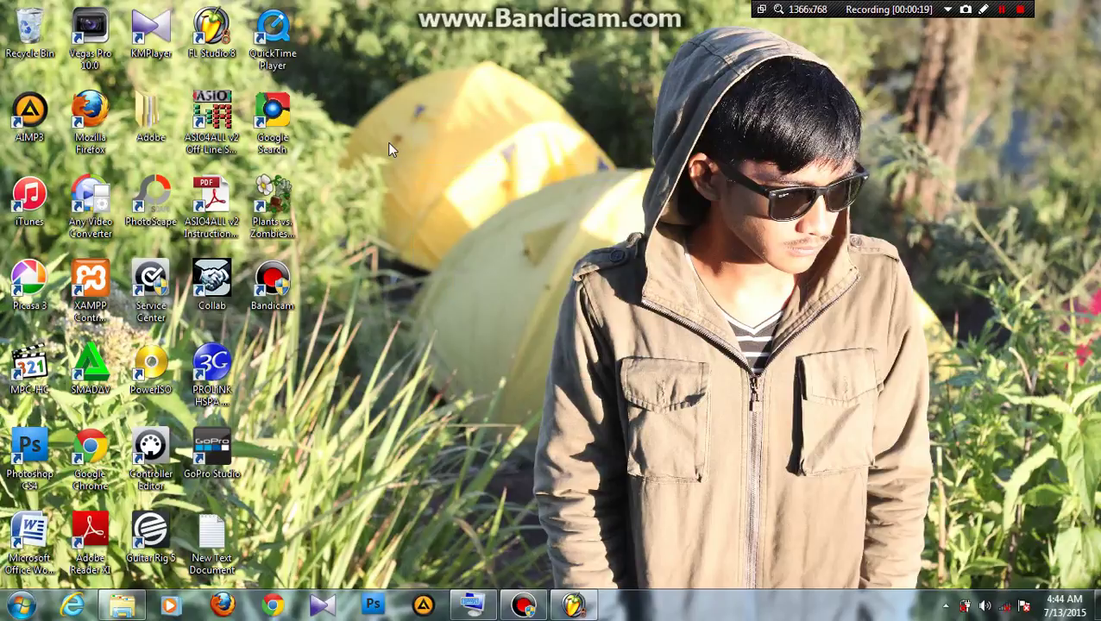
pyautogui.rightClick(388, 142)
pyautogui.click(424, 187)
pyautogui.rightClick(342, 97)
pyautogui.click(393, 141)
pyautogui.rightClick(350, 133)
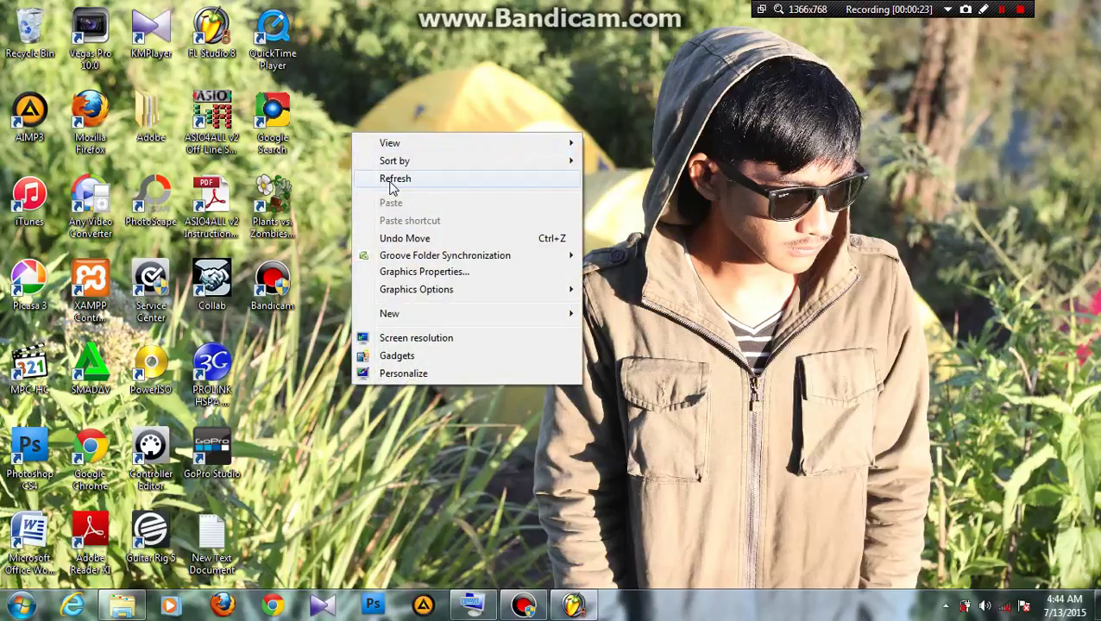
pyautogui.click(391, 182)
pyautogui.rightClick(347, 140)
pyautogui.click(388, 186)
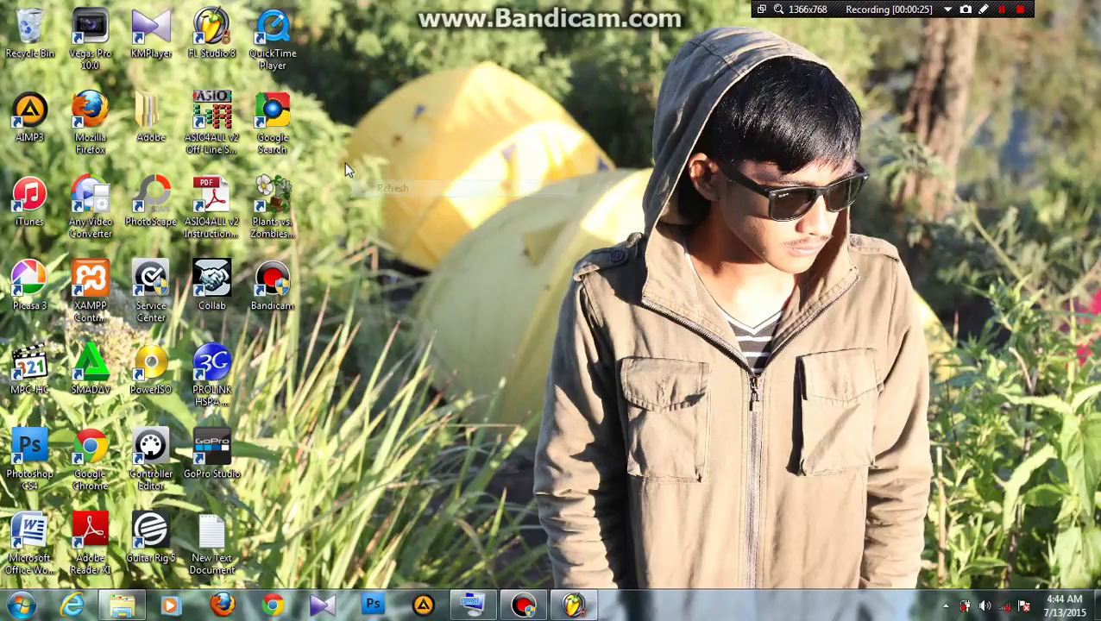
pyautogui.rightClick(339, 157)
pyautogui.click(380, 207)
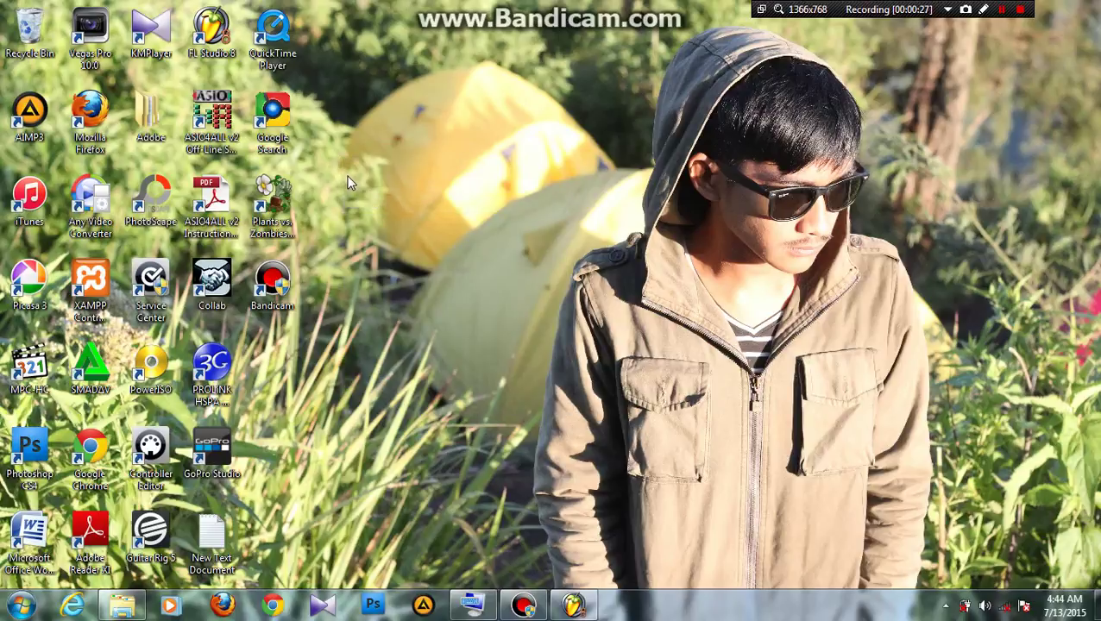
pyautogui.rightClick(347, 176)
pyautogui.click(371, 219)
pyautogui.rightClick(335, 183)
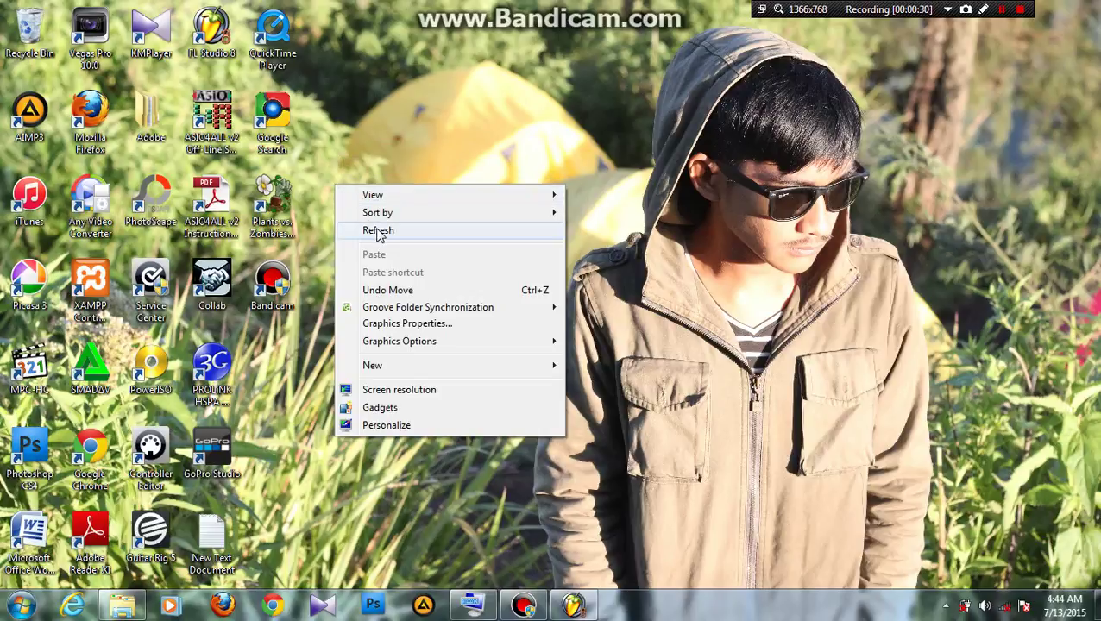
pyautogui.click(378, 233)
pyautogui.rightClick(365, 191)
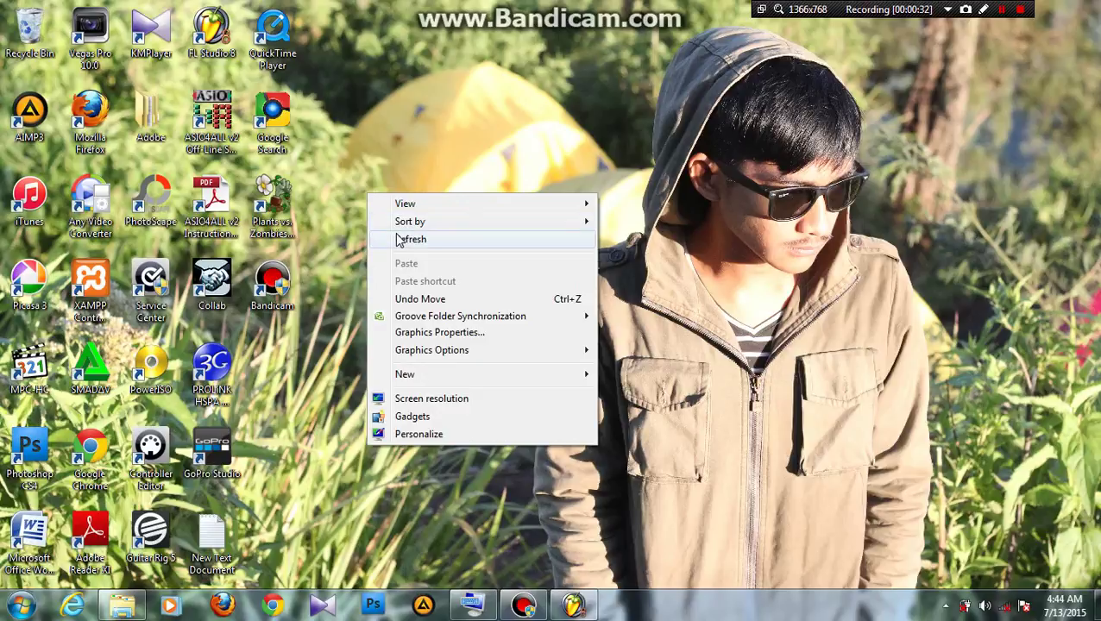
pyautogui.click(399, 239)
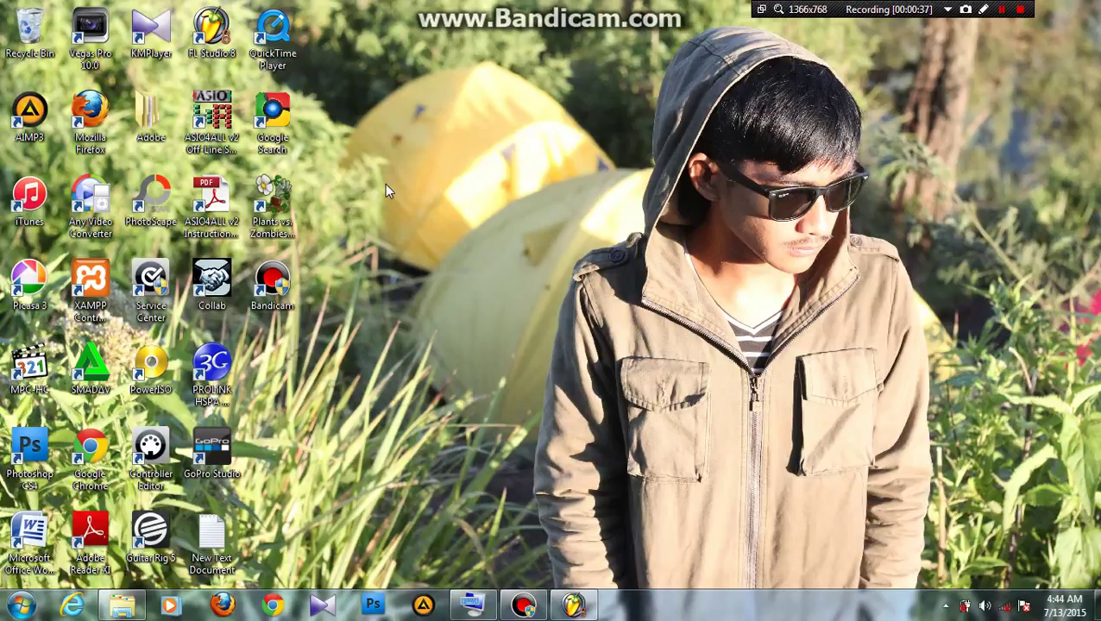
pyautogui.rightClick(385, 183)
pyautogui.click(422, 235)
pyautogui.rightClick(391, 182)
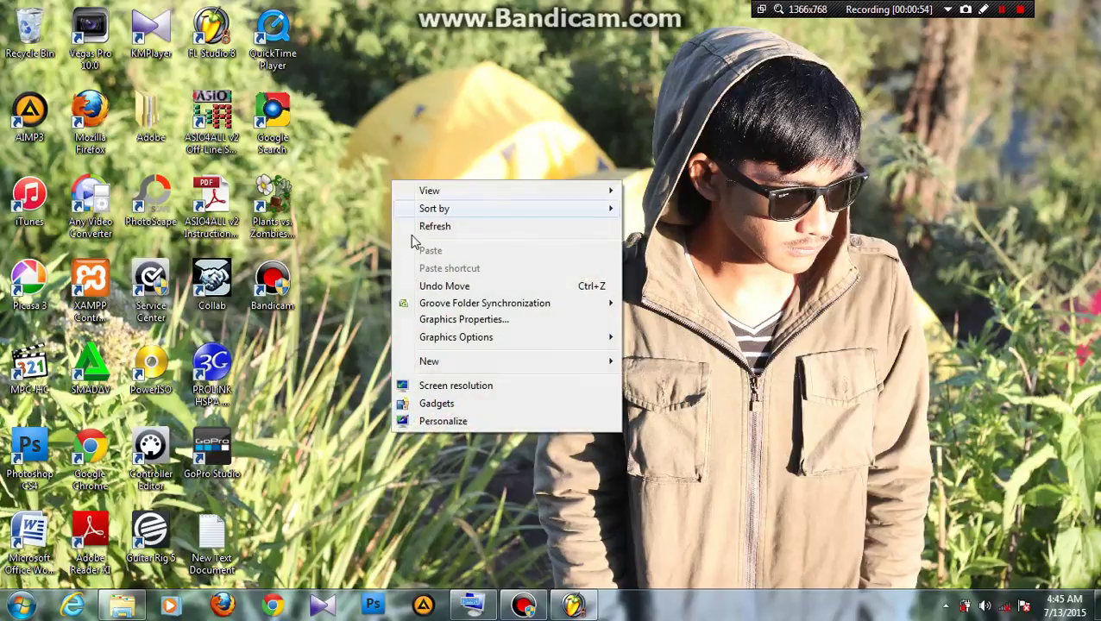
pyautogui.click(436, 224)
pyautogui.rightClick(399, 181)
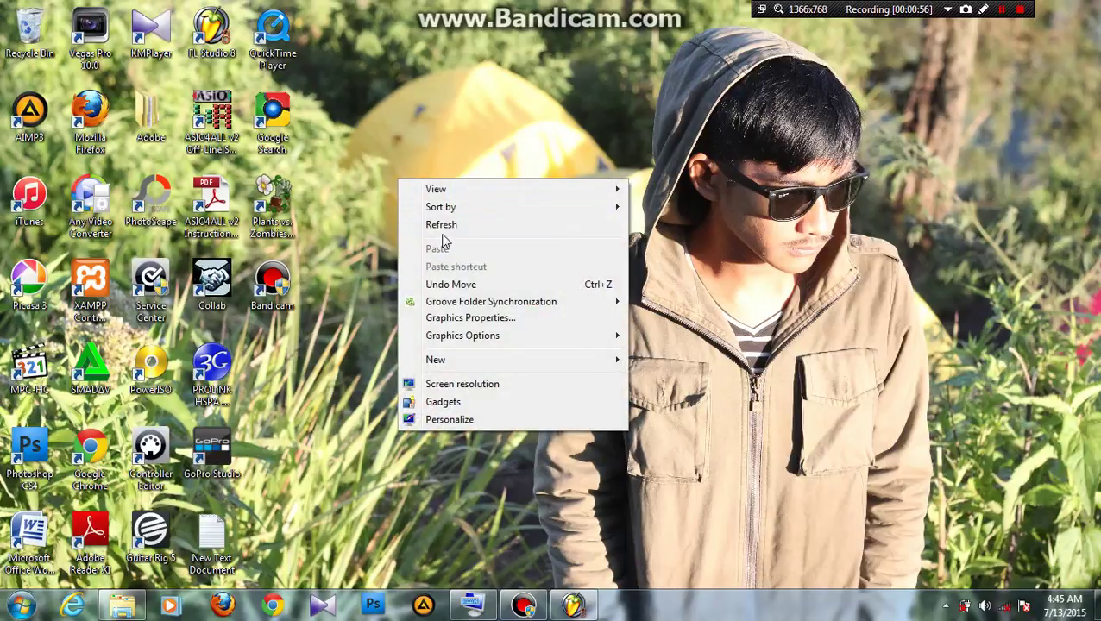
pyautogui.click(441, 226)
pyautogui.rightClick(366, 167)
pyautogui.click(409, 216)
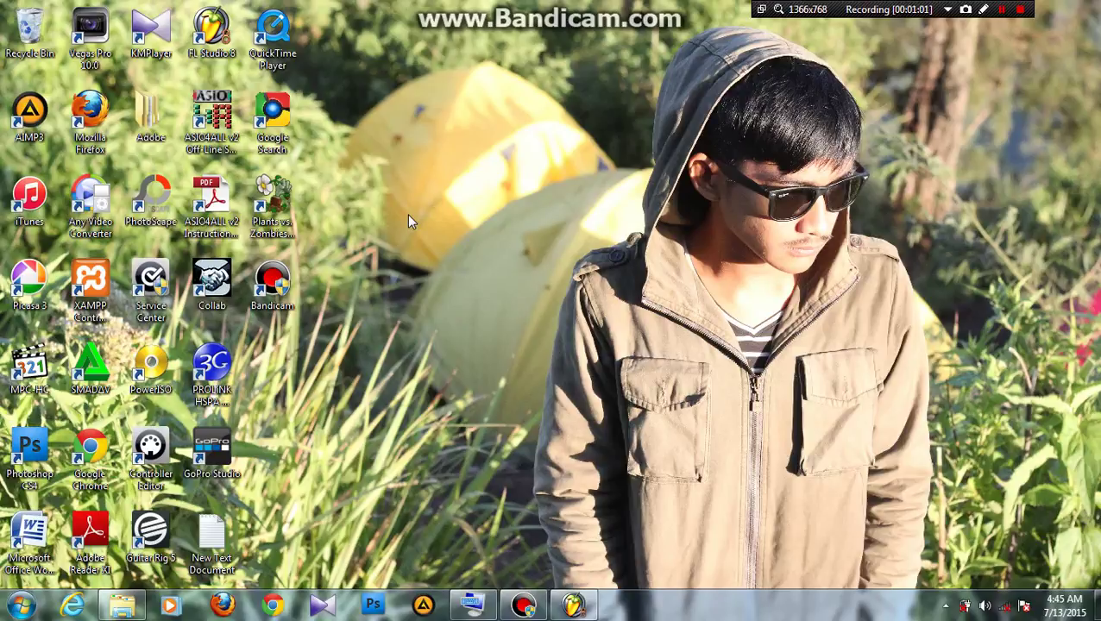
pyautogui.rightClick(377, 179)
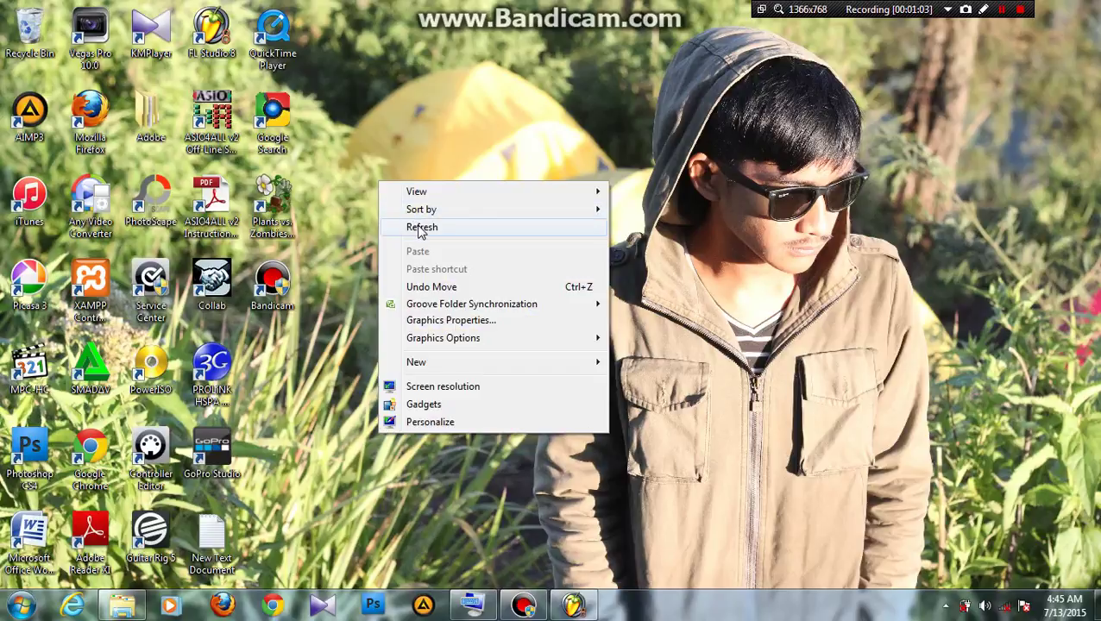
pyautogui.click(402, 224)
pyautogui.rightClick(369, 178)
pyautogui.click(411, 226)
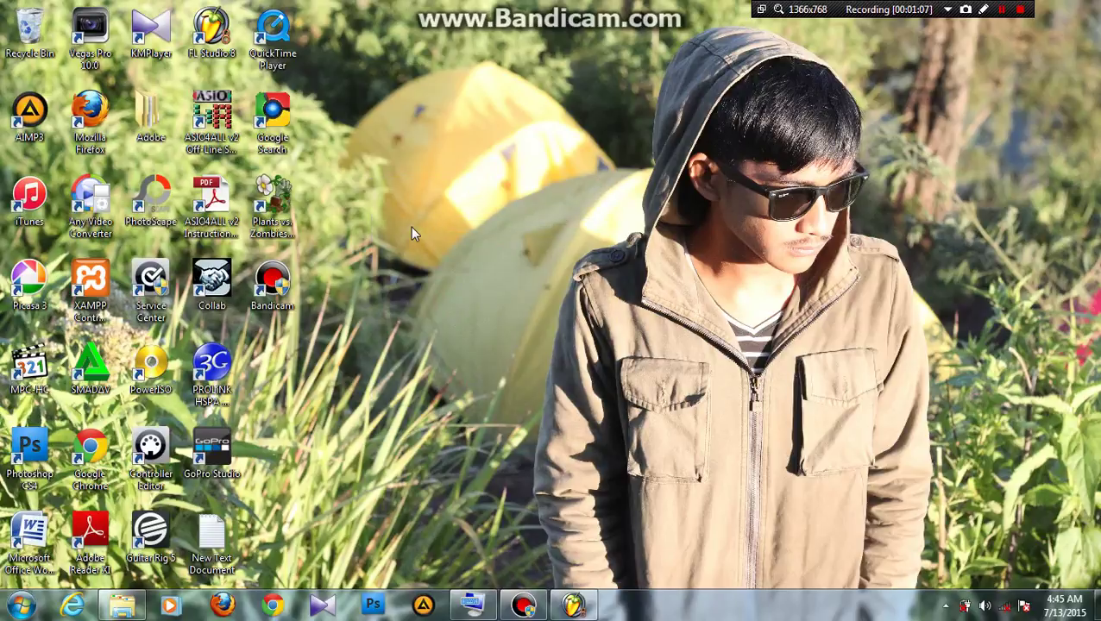
pyautogui.click(1005, 607)
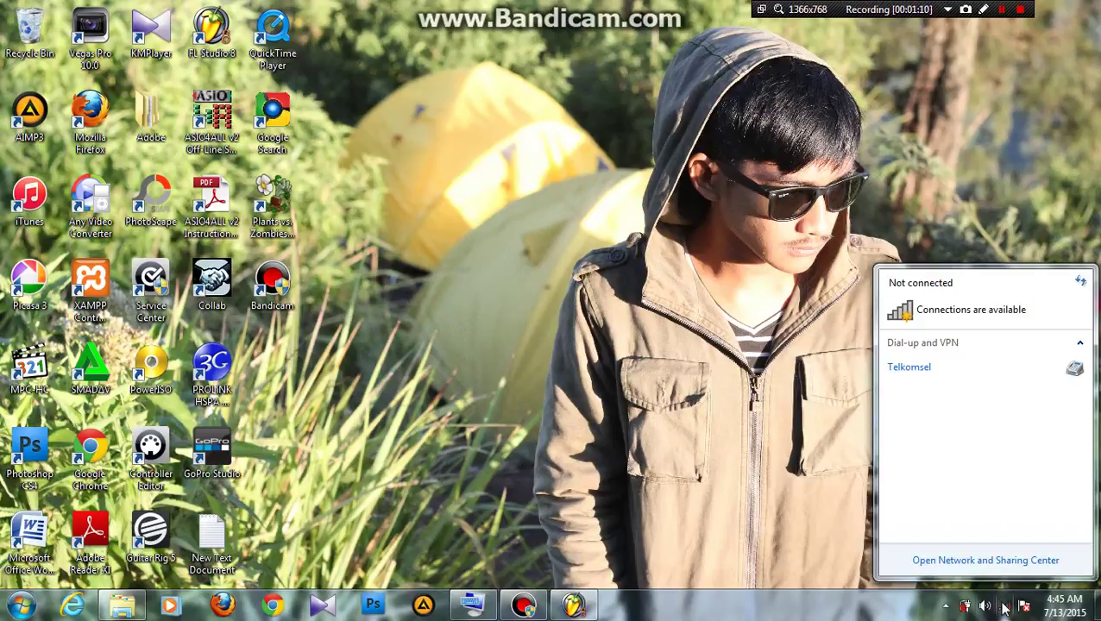
pyautogui.click(1004, 606)
pyautogui.rightClick(459, 232)
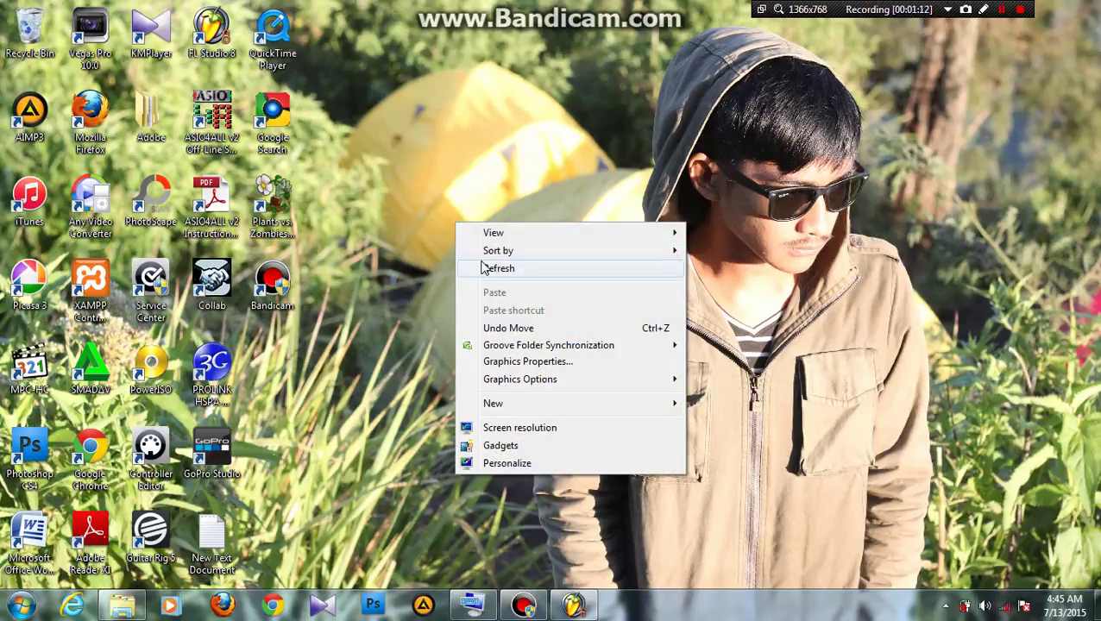
pyautogui.click(481, 267)
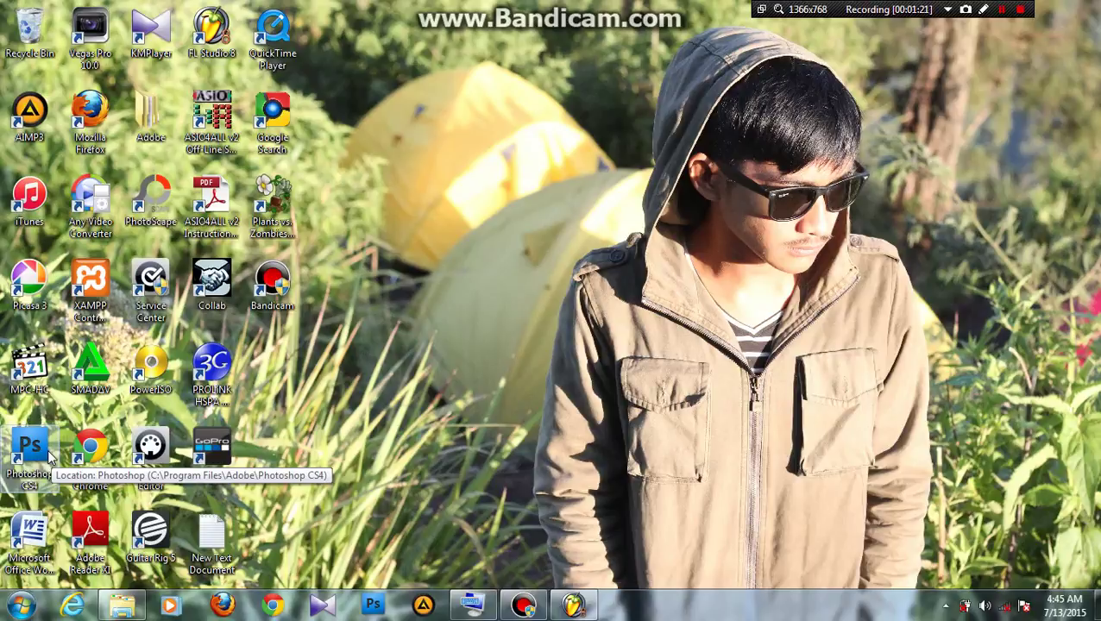
# - Launch Photoshop CS4 and open TOPS-COLLECTION-4.jpg from My Pictures
pyautogui.click(50, 457)
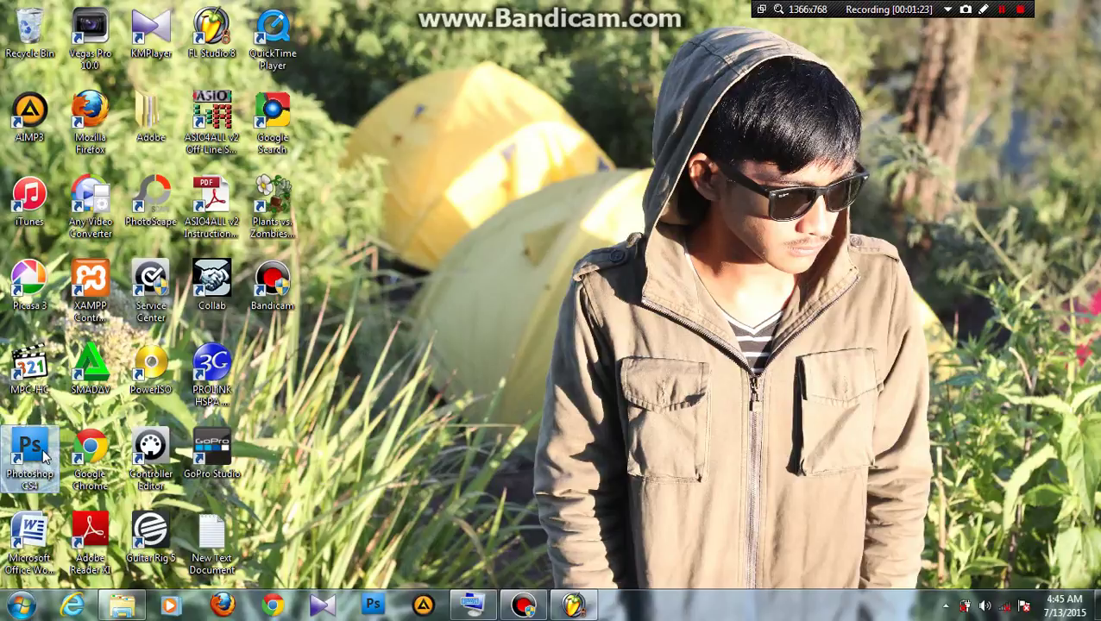
pyautogui.doubleClick(42, 444)
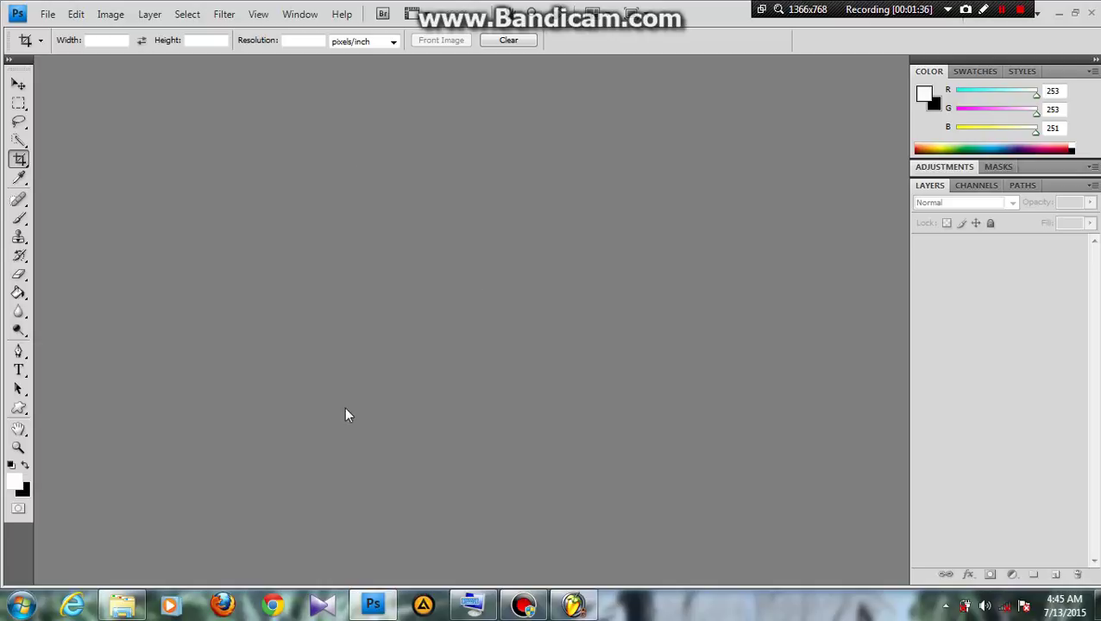
pyautogui.click(47, 15)
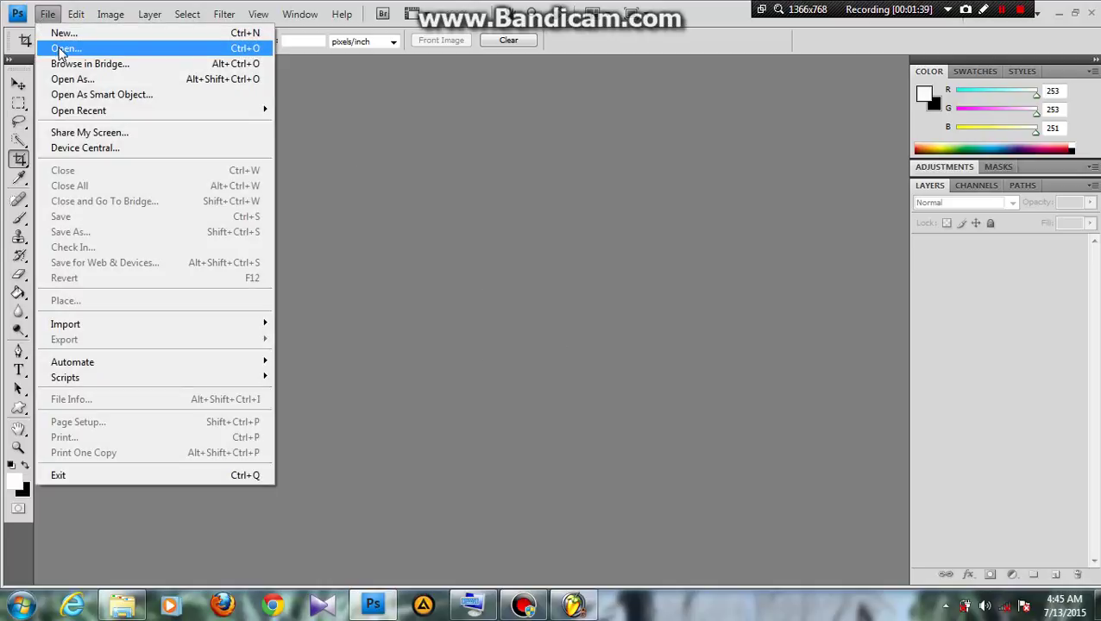
pyautogui.click(60, 50)
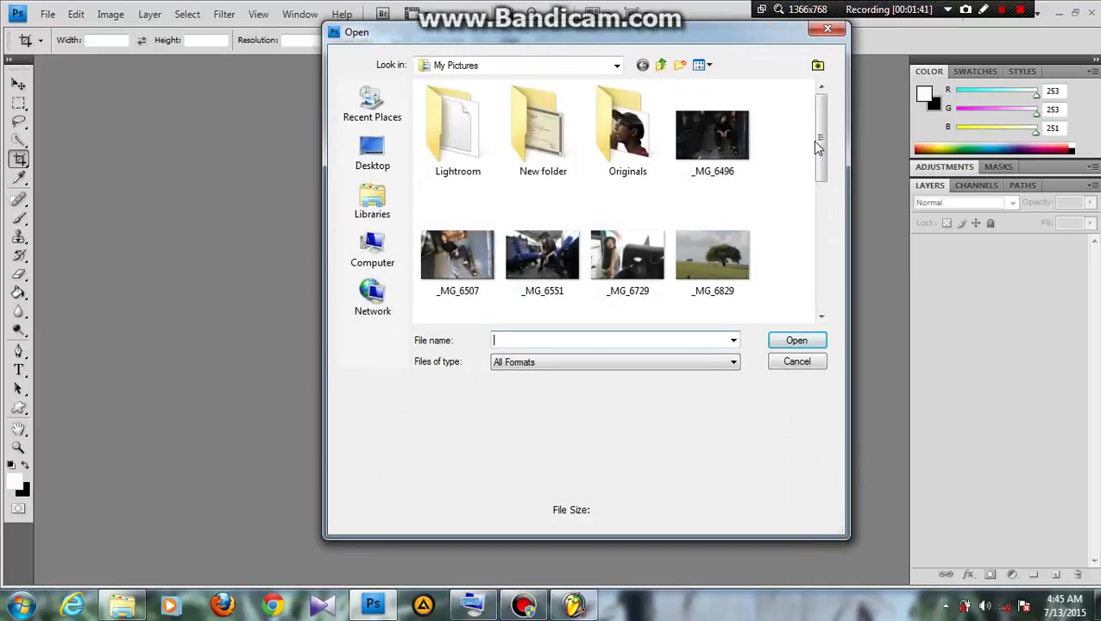
pyautogui.moveTo(818, 147); pyautogui.dragTo(817, 152)
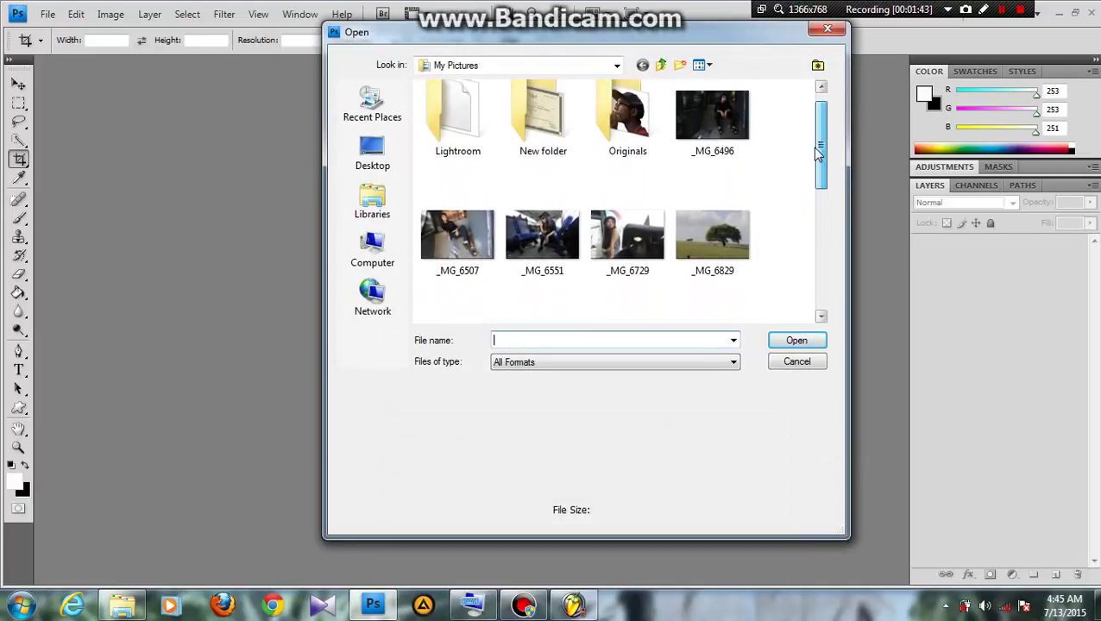
pyautogui.scroll(-1, 823, 136)
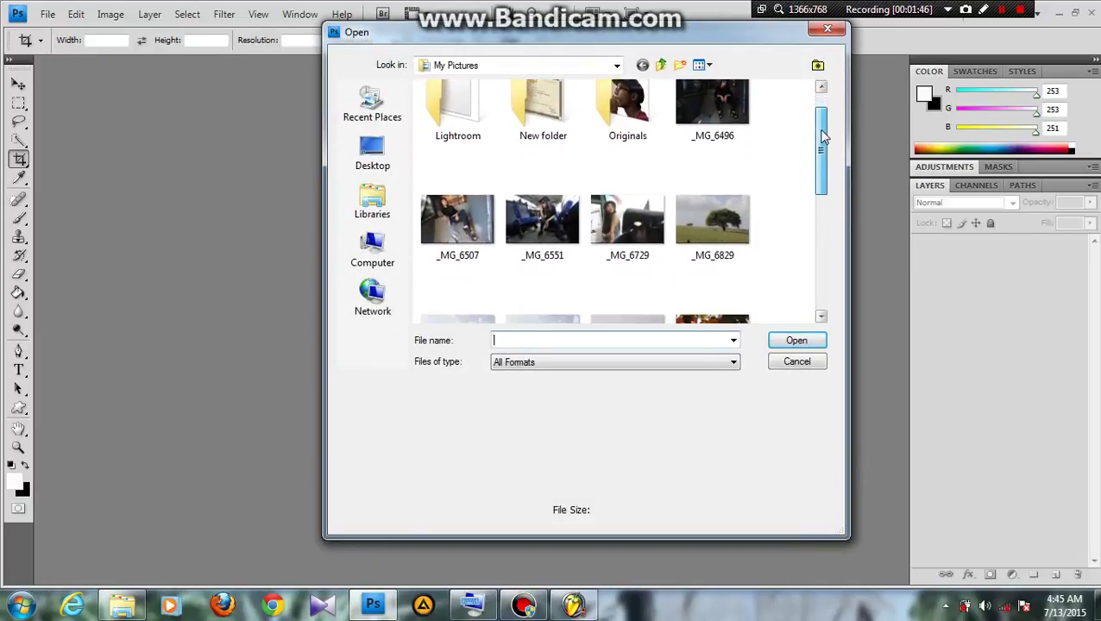
pyautogui.moveTo(823, 137); pyautogui.dragTo(822, 251)
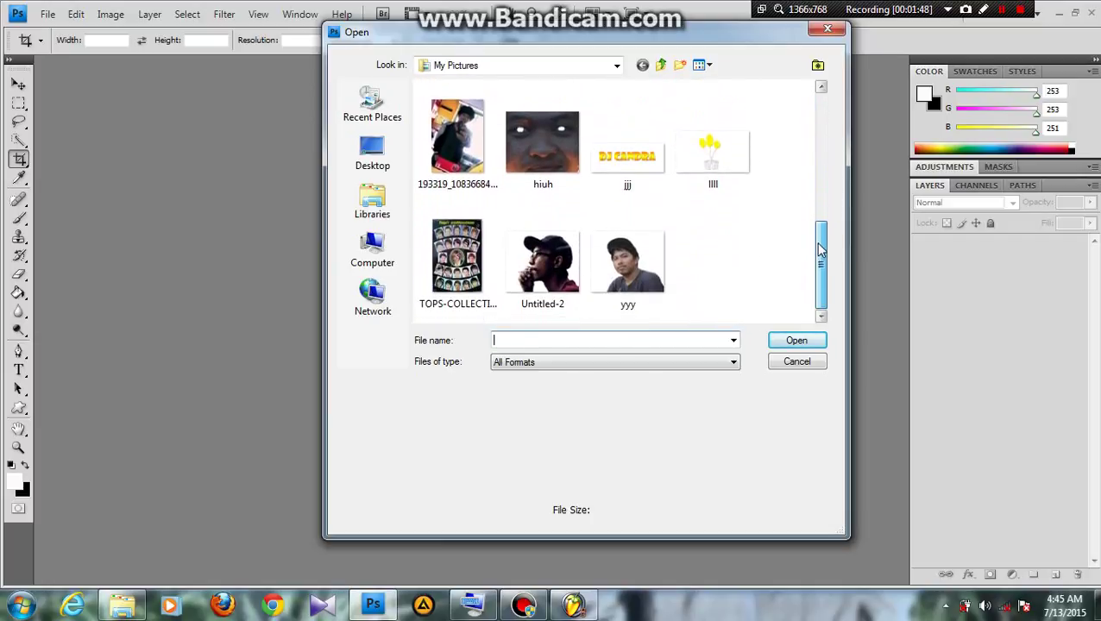
pyautogui.click(444, 255)
pyautogui.click(787, 339)
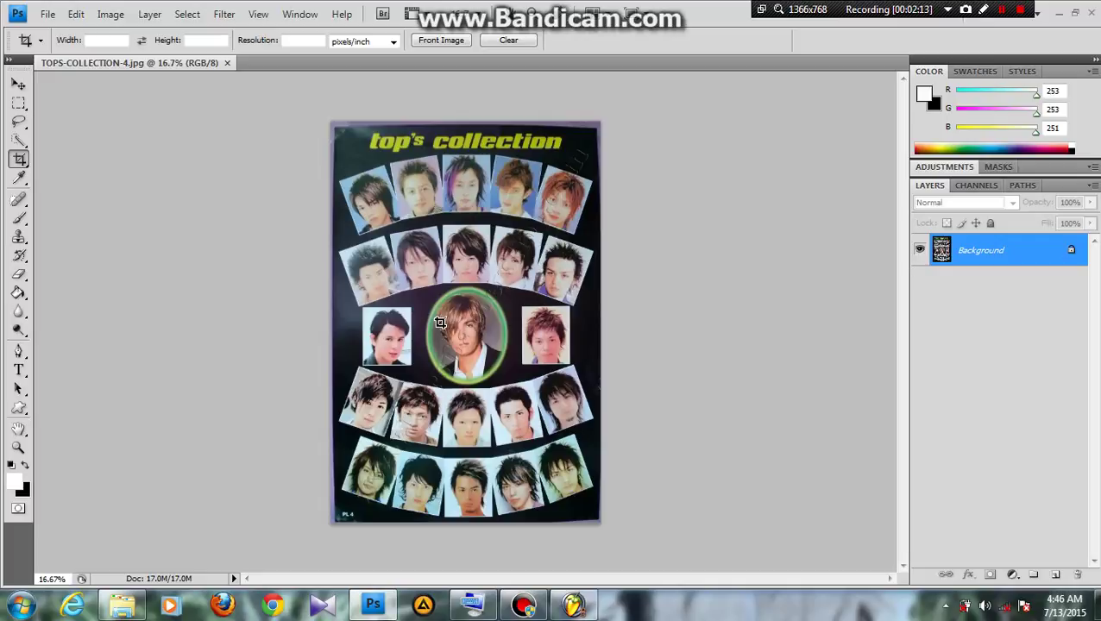
pyautogui.click(49, 15)
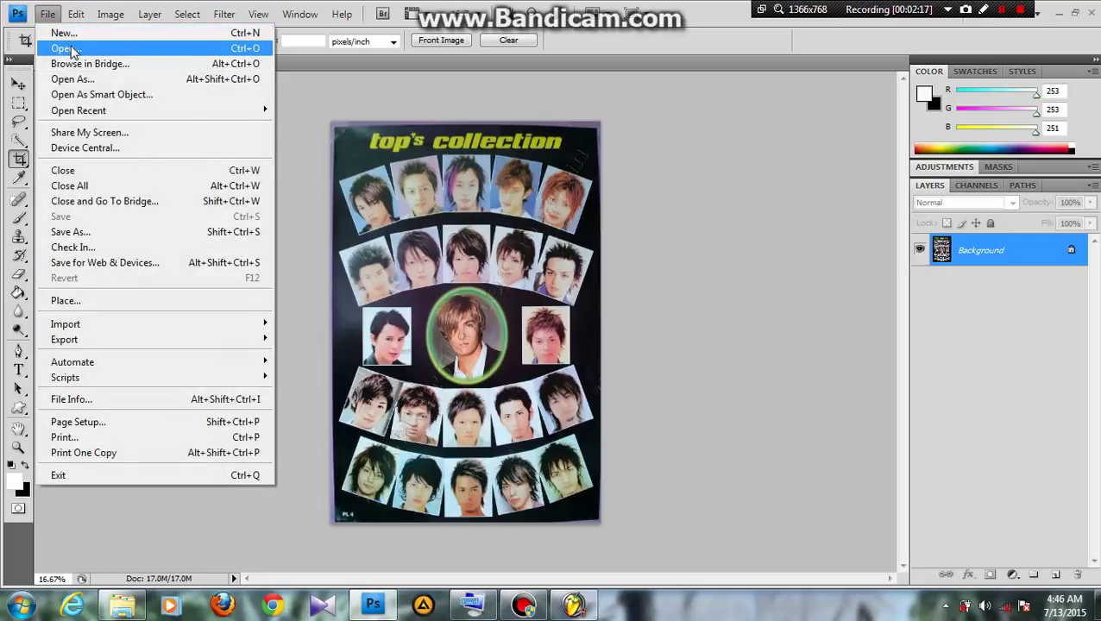
pyautogui.click(73, 49)
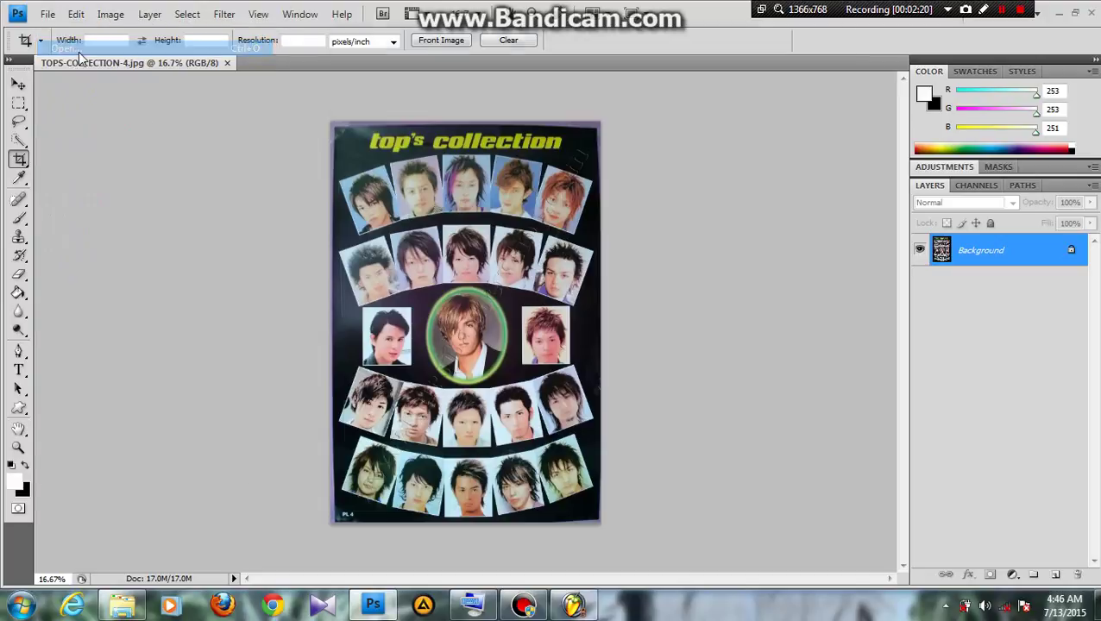
pyautogui.moveTo(823, 137); pyautogui.dragTo(824, 270)
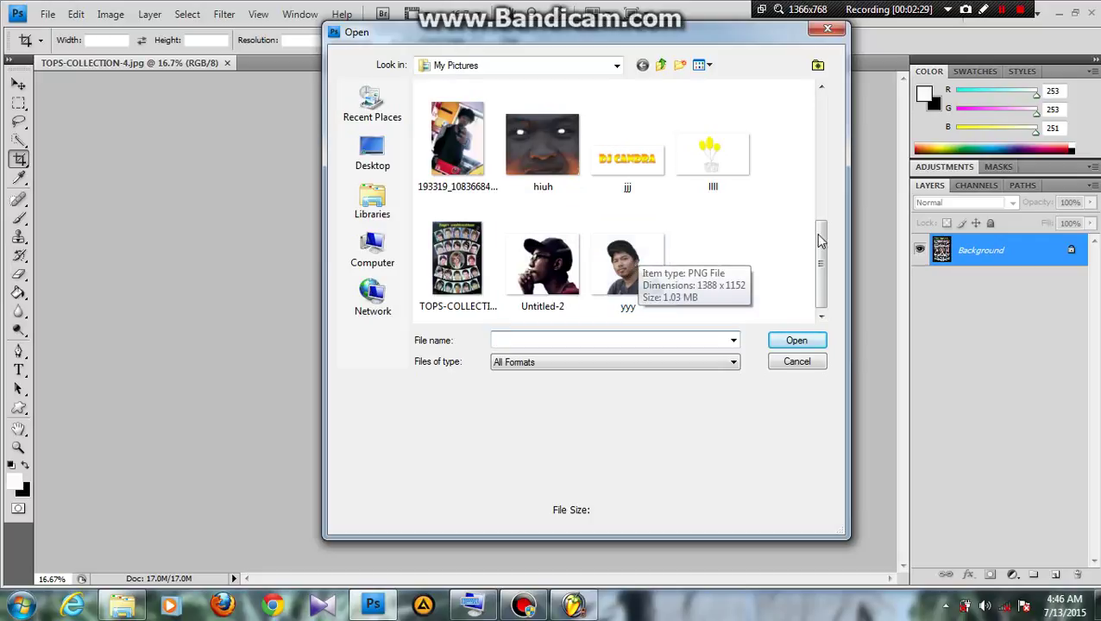
pyautogui.scroll(1, 482, 220)
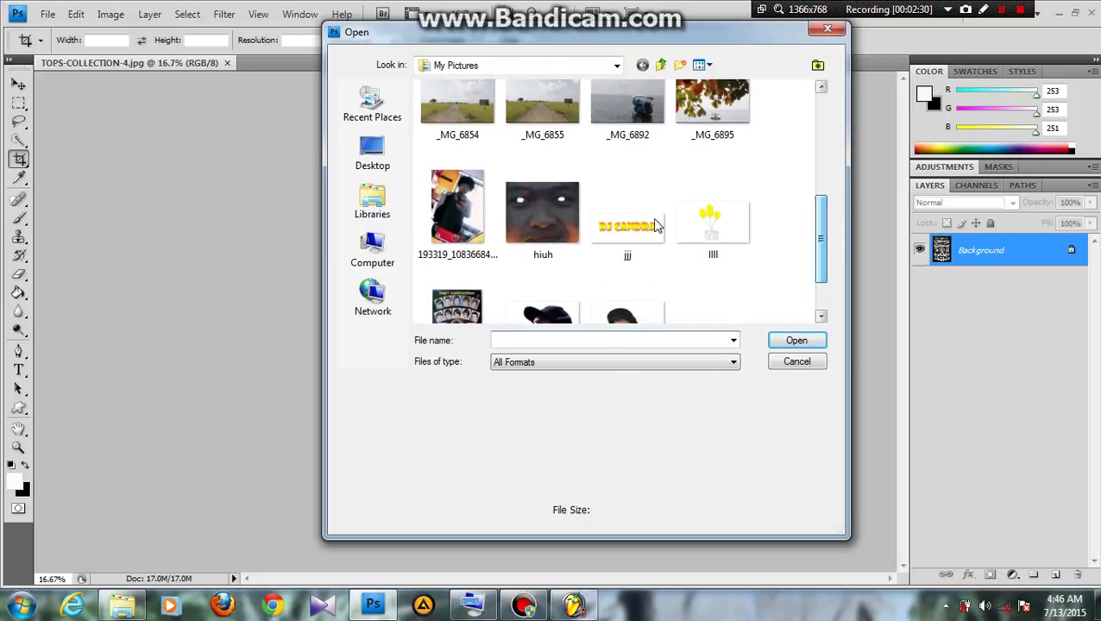
pyautogui.doubleClick(477, 214)
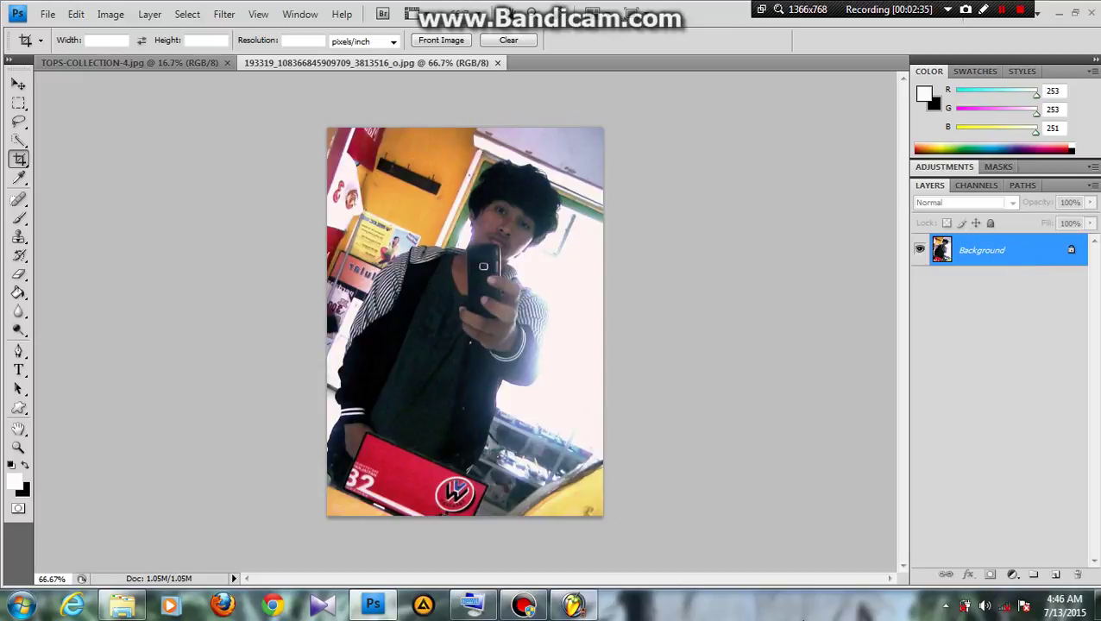
# - Switch between both documents, then zoom the selfie in and back out to 200%
pyautogui.click(75, 62)
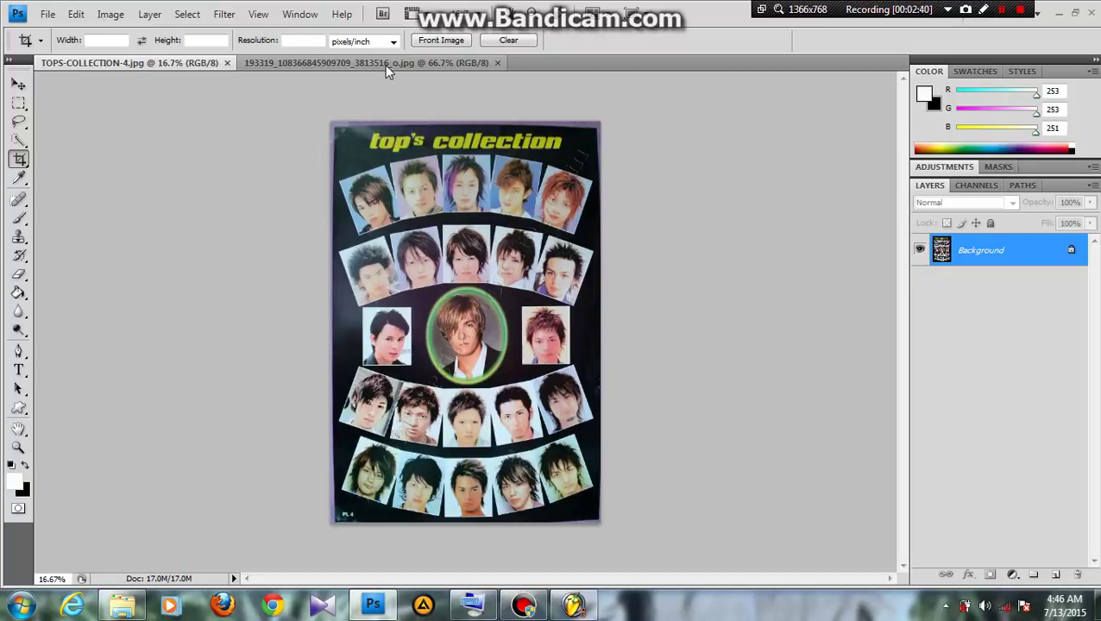
pyautogui.click(385, 65)
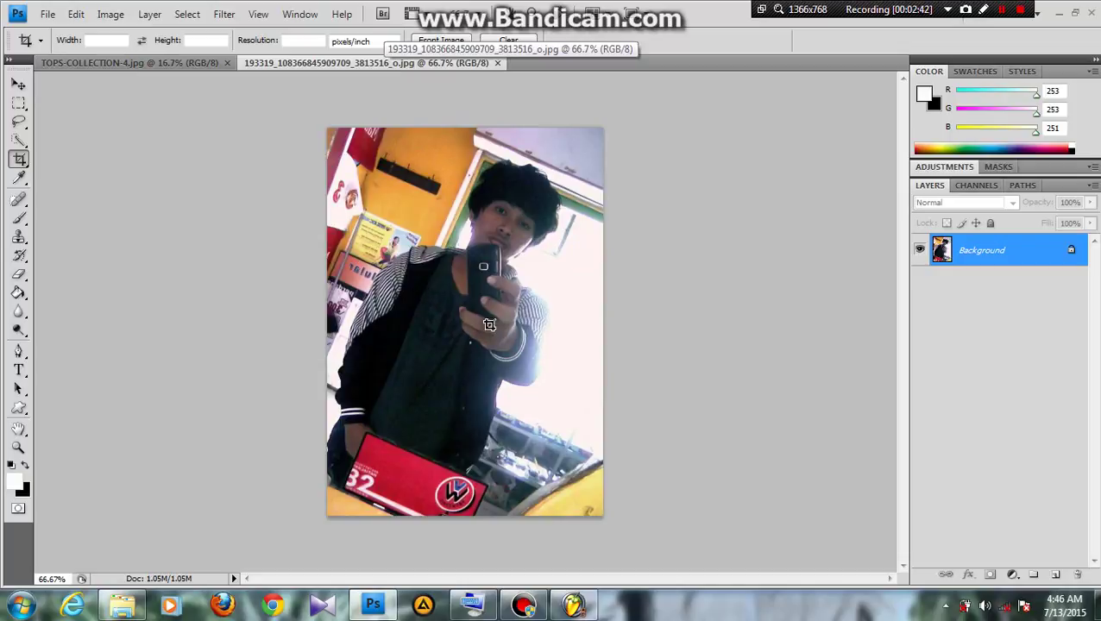
pyautogui.hotkey('ctrl', '+')
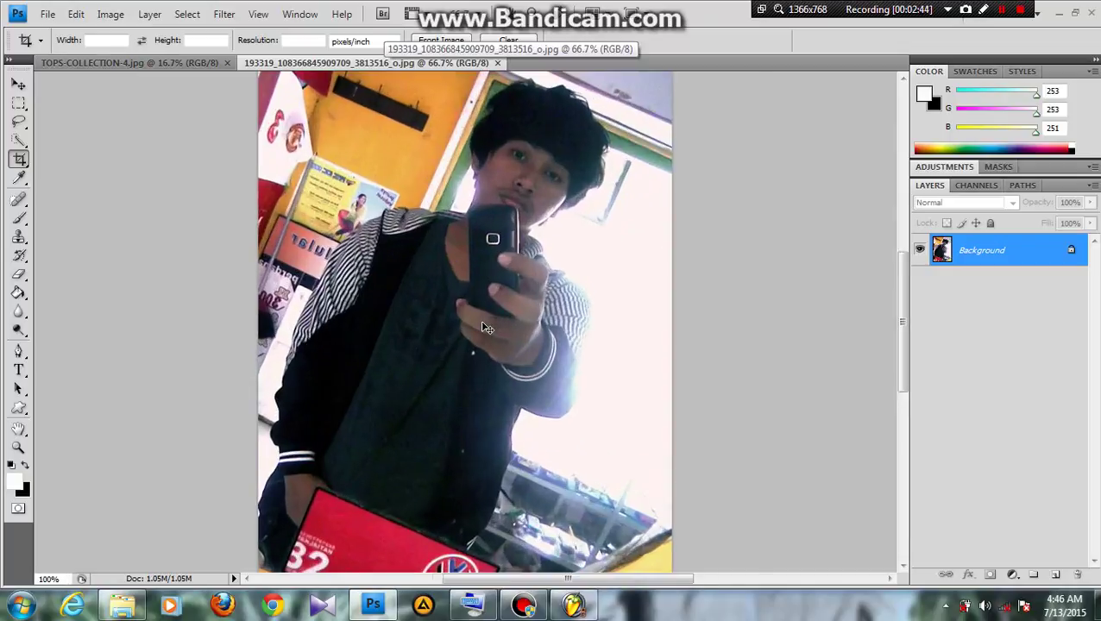
pyautogui.hotkey('ctrl', '+')
pyautogui.hotkey('ctrl', '+')
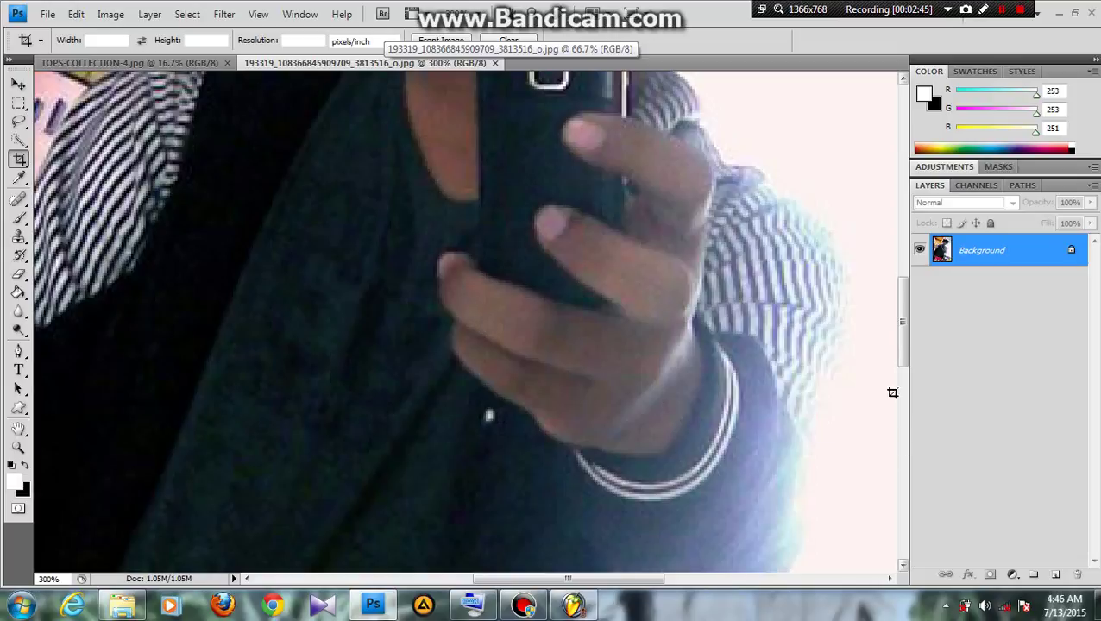
pyautogui.moveTo(900, 323); pyautogui.dragTo(907, 233)
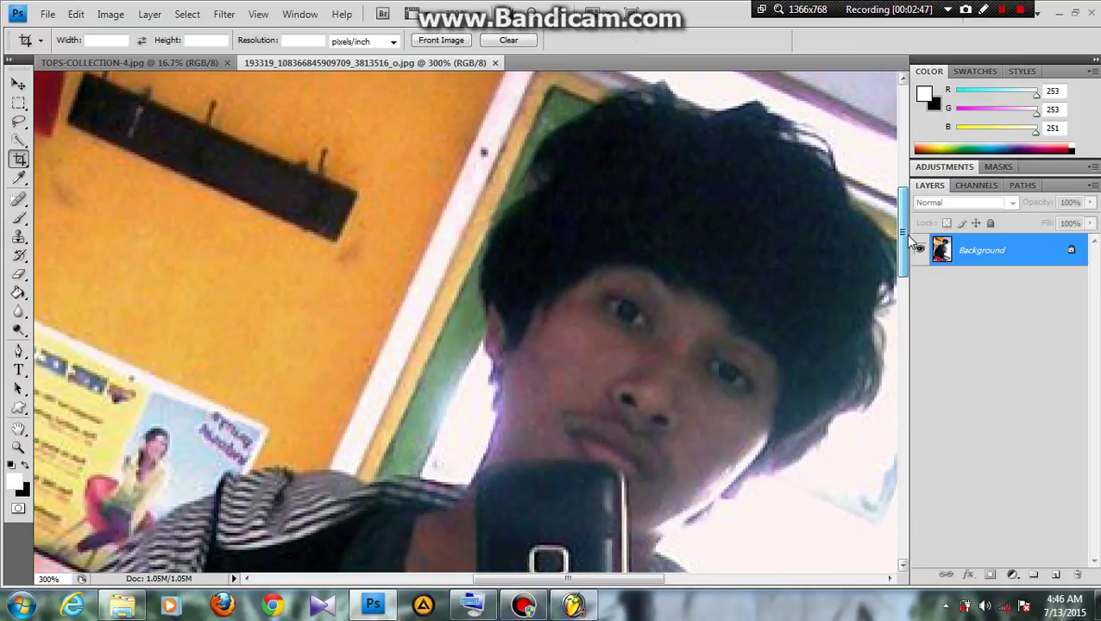
pyautogui.moveTo(620, 580); pyautogui.dragTo(679, 585)
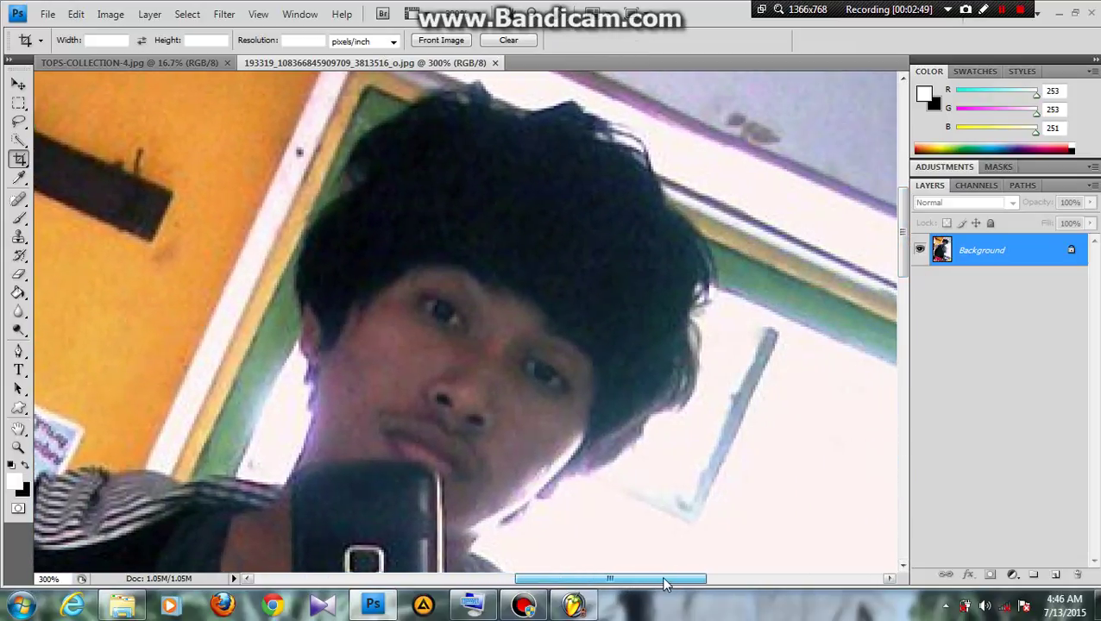
pyautogui.hotkey('ctrl', '-')
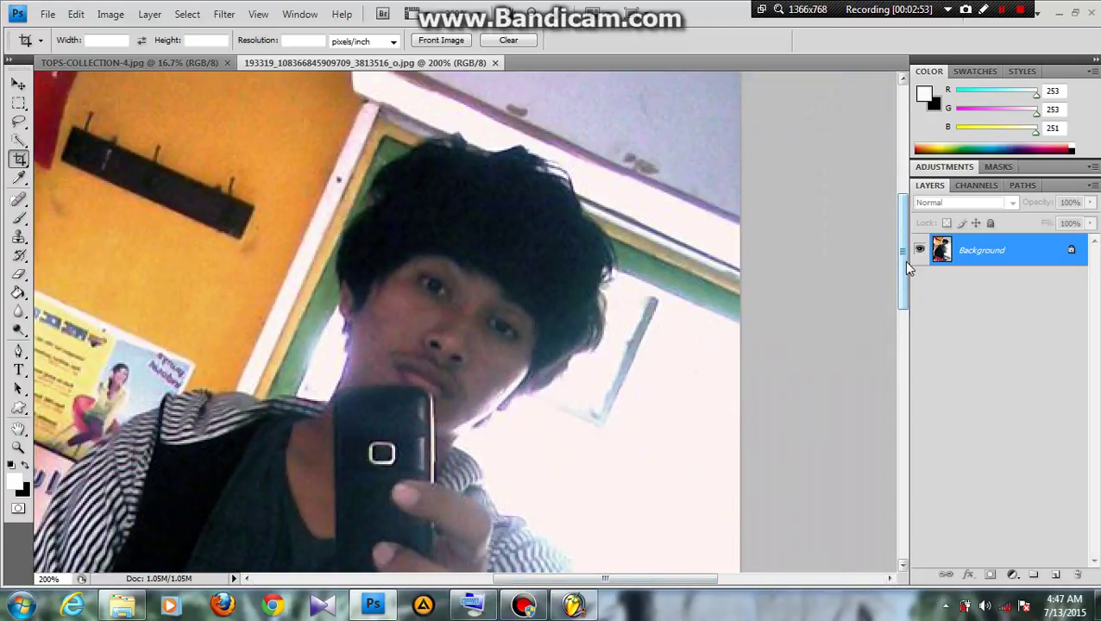
# - Choose the Quick Selection Tool with a 7 px brush diameter
pyautogui.click(23, 145)
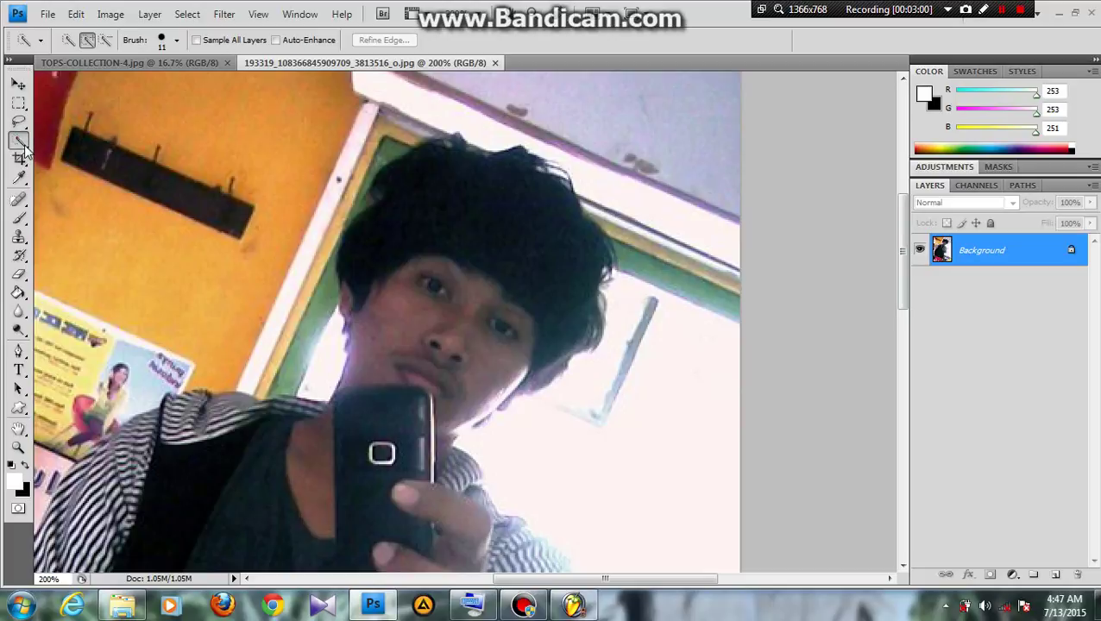
pyautogui.rightClick(20, 143)
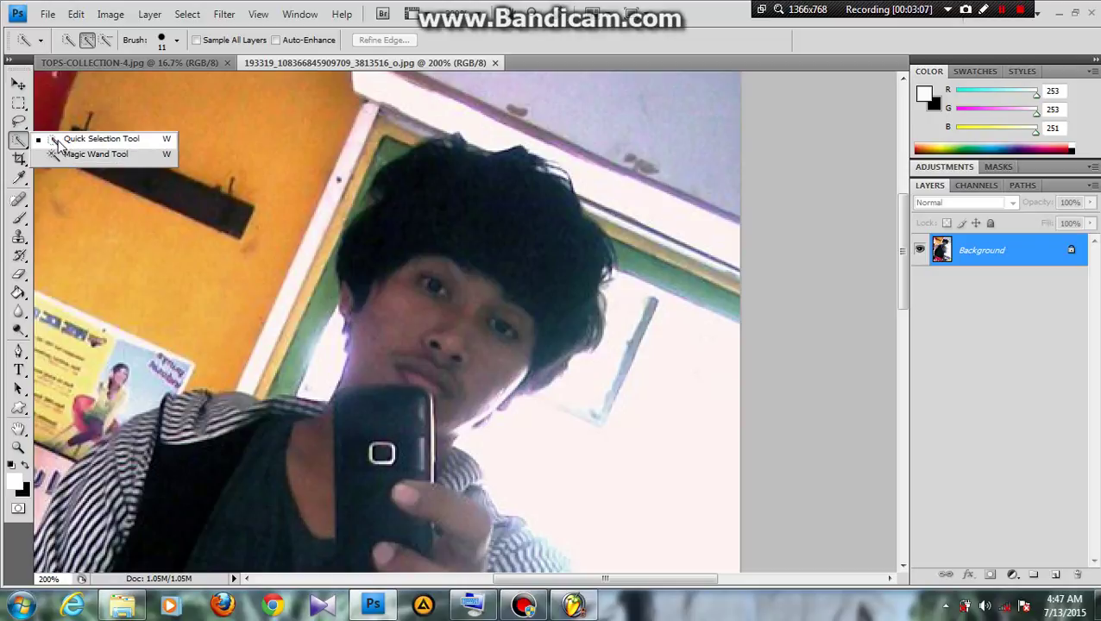
pyautogui.click(19, 141)
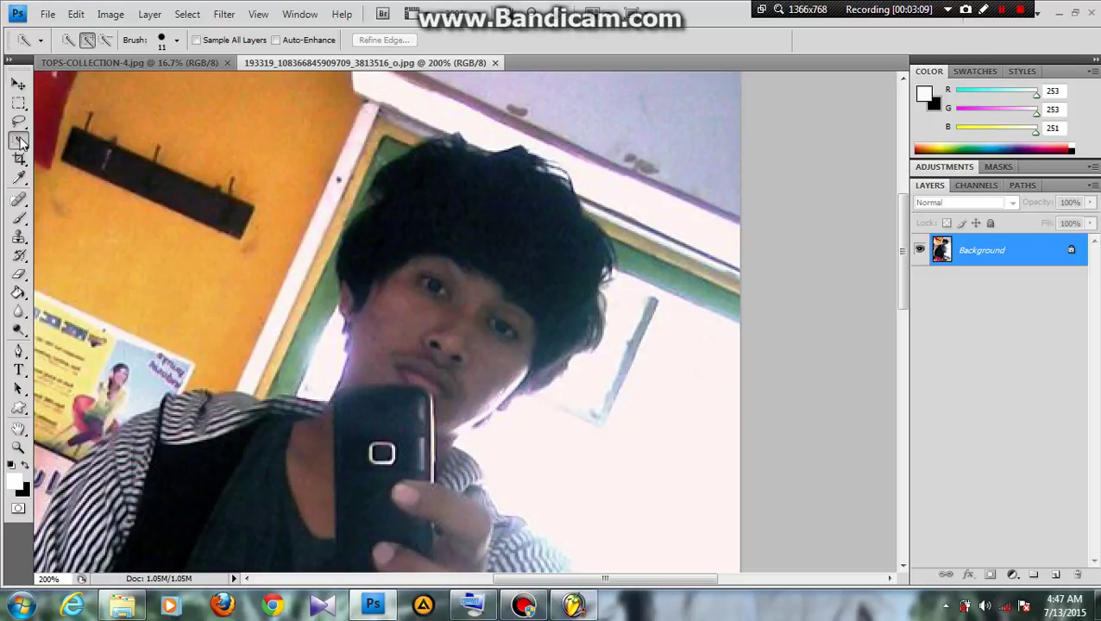
pyautogui.rightClick(420, 174)
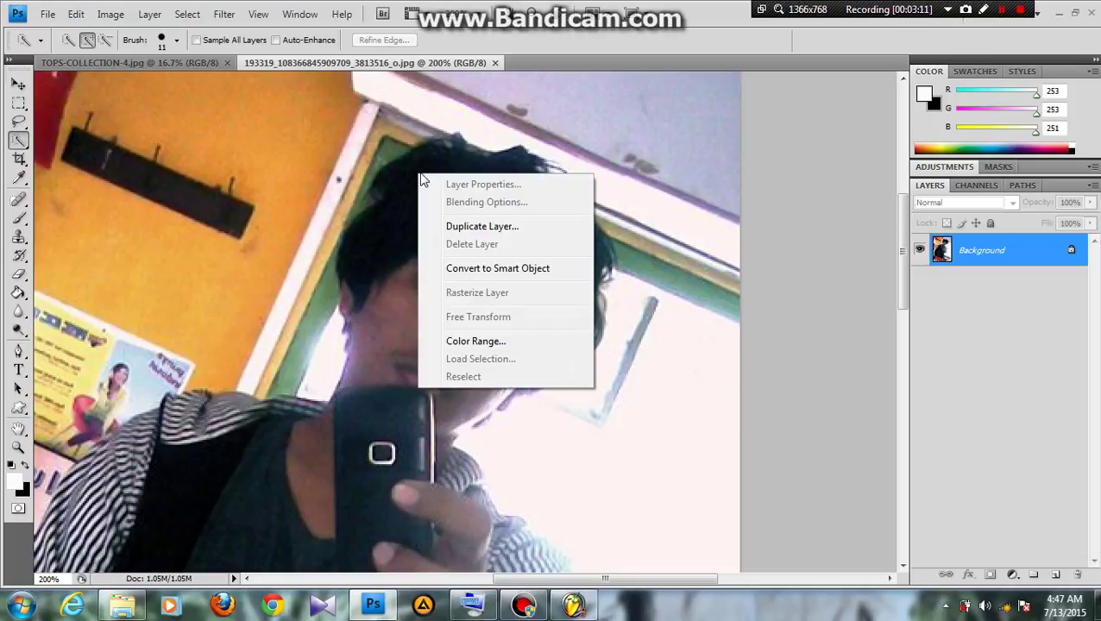
pyautogui.click(180, 40)
pyautogui.click(180, 40)
pyautogui.click(99, 84)
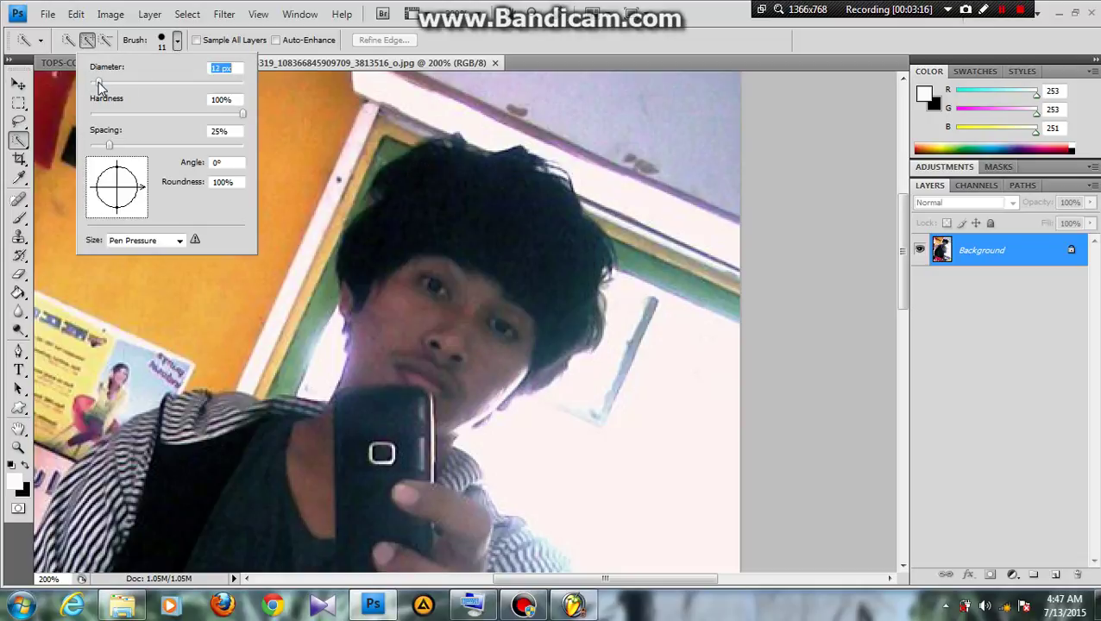
pyautogui.moveTo(97, 83); pyautogui.dragTo(95, 82)
pyautogui.click(415, 165)
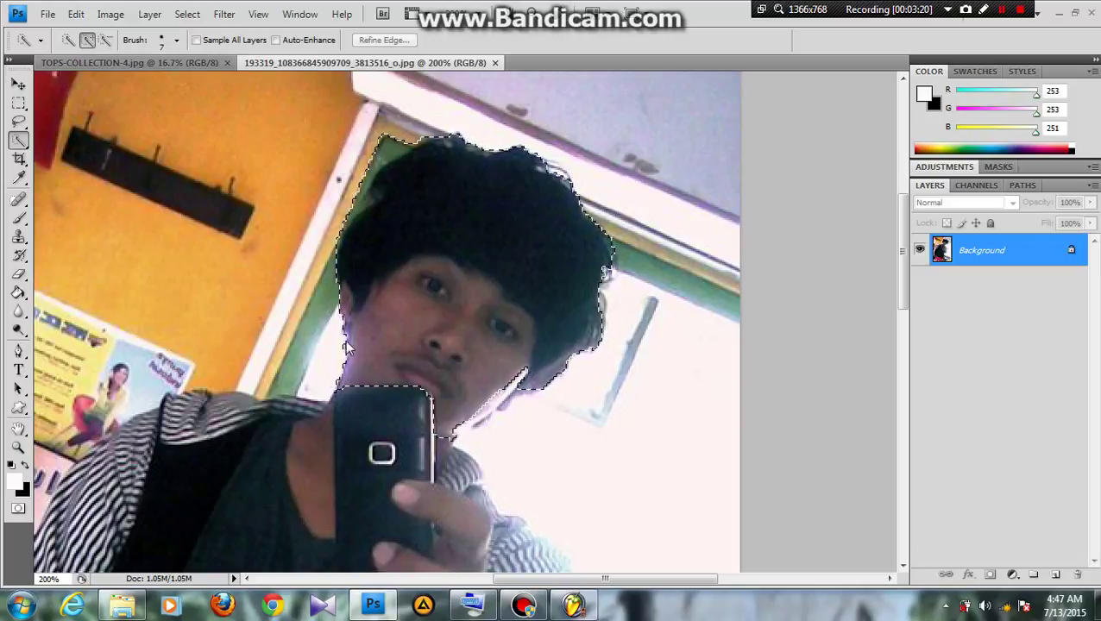
# - Brush the selection over the shoulder, phone, hand, striped sleeve and dark shirt
pyautogui.moveTo(307, 416)
pyautogui.mouseDown()
pyautogui.moveTo(144, 469)
pyautogui.moveTo(139, 445)
pyautogui.mouseUp()
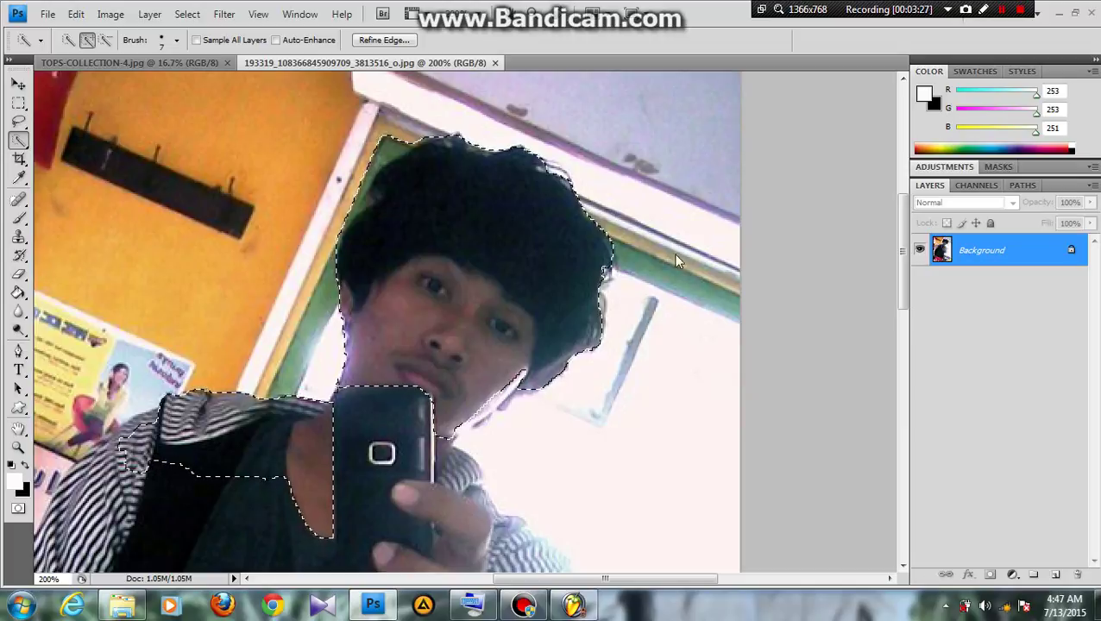
pyautogui.moveTo(904, 247); pyautogui.dragTo(908, 304)
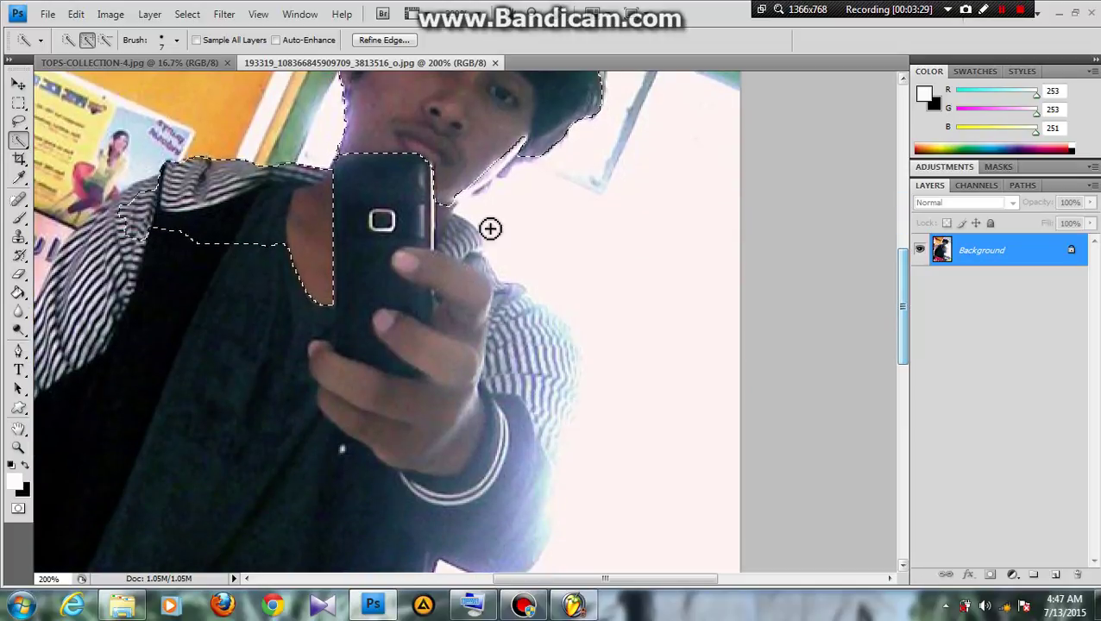
pyautogui.moveTo(435, 241)
pyautogui.mouseDown()
pyautogui.moveTo(414, 248)
pyautogui.moveTo(530, 358)
pyautogui.moveTo(568, 365)
pyautogui.moveTo(545, 327)
pyautogui.moveTo(559, 322)
pyautogui.moveTo(538, 315)
pyautogui.mouseUp()
pyautogui.moveTo(407, 337)
pyautogui.mouseDown()
pyautogui.moveTo(415, 427)
pyautogui.moveTo(398, 396)
pyautogui.mouseUp()
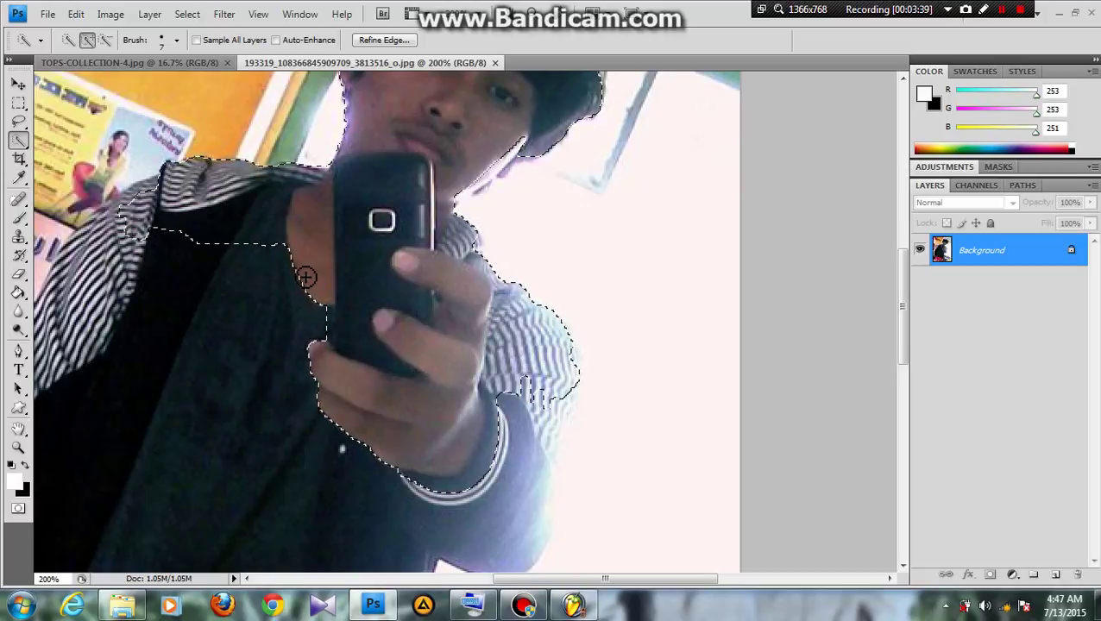
pyautogui.moveTo(303, 277)
pyautogui.mouseDown()
pyautogui.moveTo(231, 318)
pyautogui.moveTo(122, 217)
pyautogui.moveTo(95, 246)
pyautogui.mouseUp()
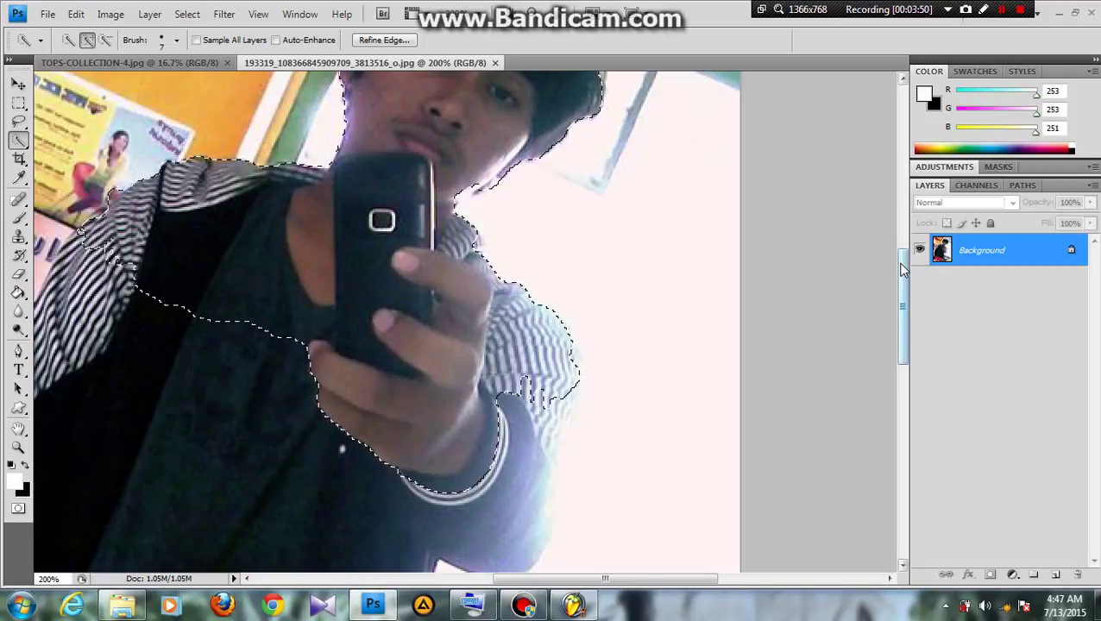
pyautogui.moveTo(902, 269)
pyautogui.mouseDown()
pyautogui.moveTo(902, 223)
pyautogui.moveTo(908, 265)
pyautogui.mouseUp()
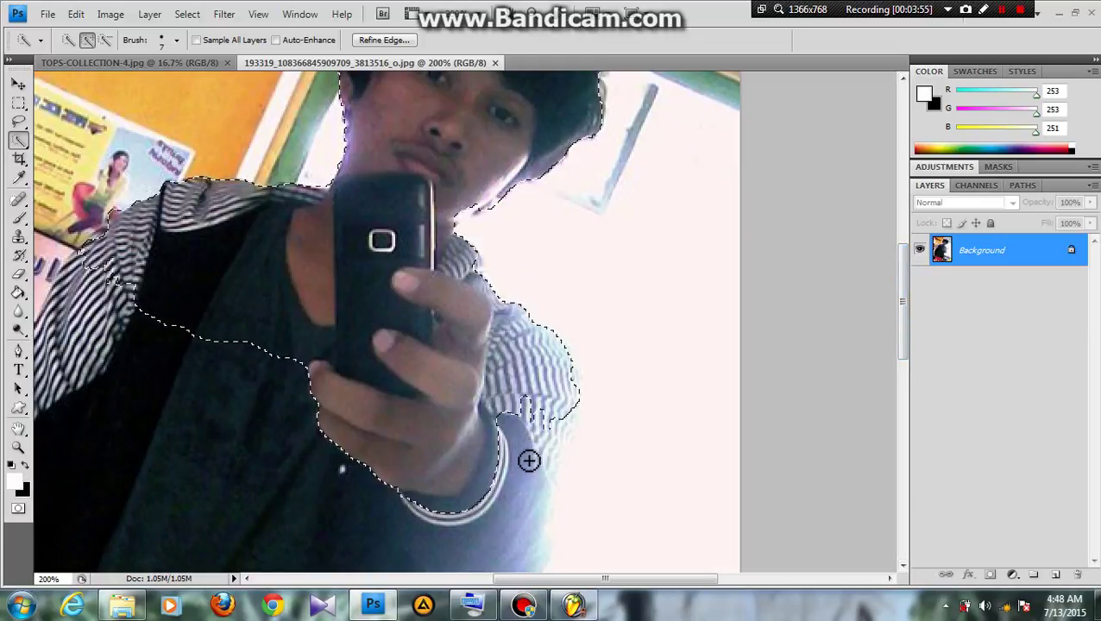
pyautogui.moveTo(529, 460)
pyautogui.mouseDown()
pyautogui.moveTo(522, 528)
pyautogui.moveTo(468, 492)
pyautogui.mouseUp()
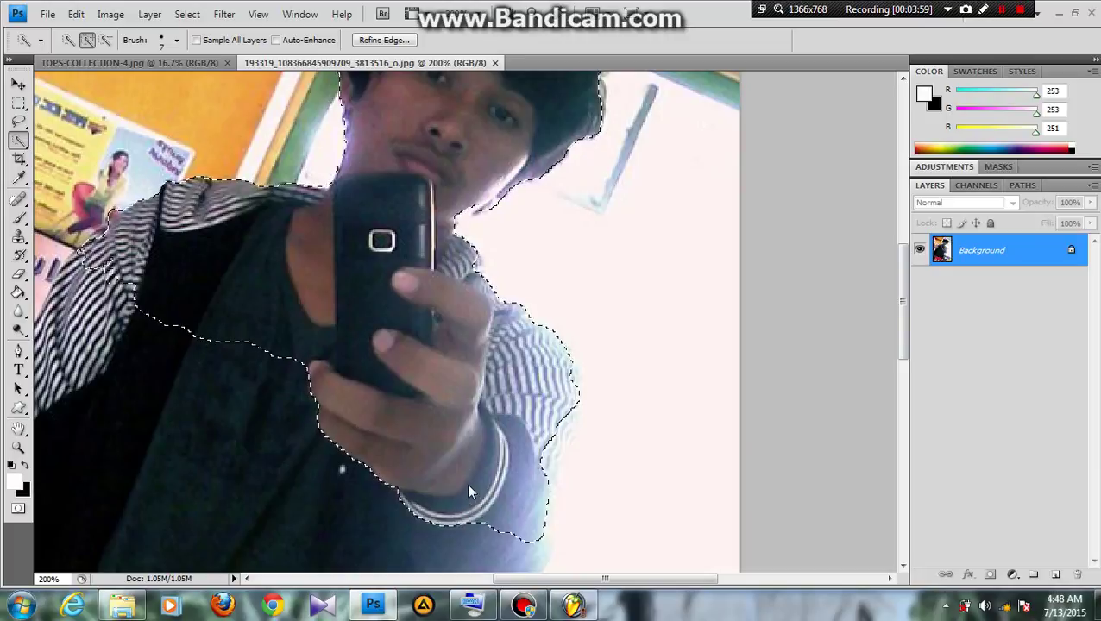
# - Zoom the selfie to 100%, start Free Transform on the figure, and float its window
pyautogui.hotkey('ctrl', 'z')
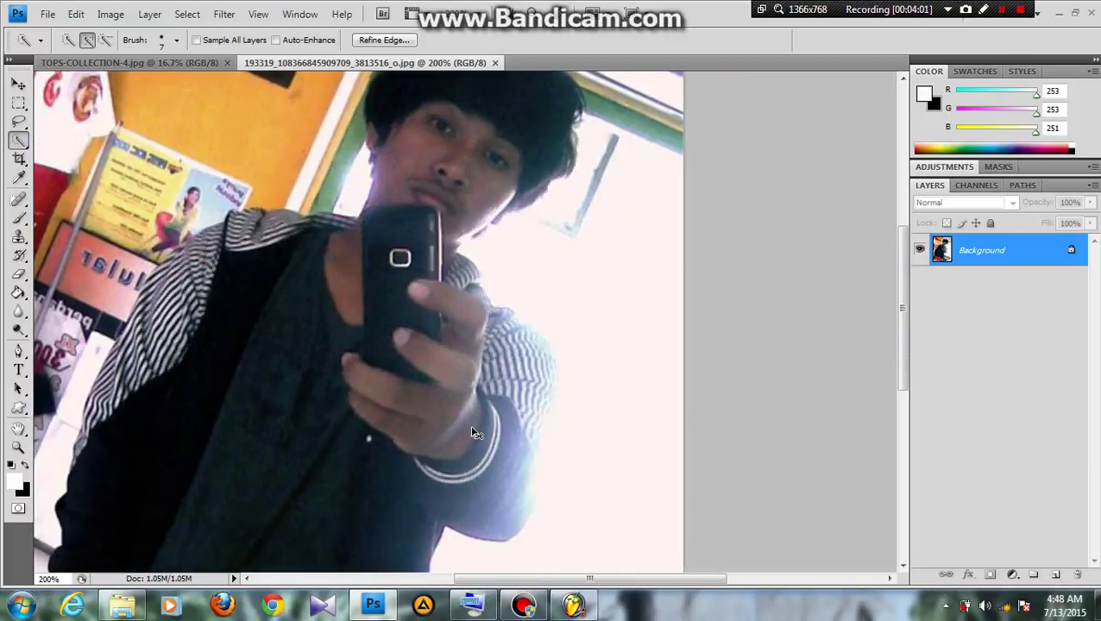
pyautogui.hotkey('ctrl', '-')
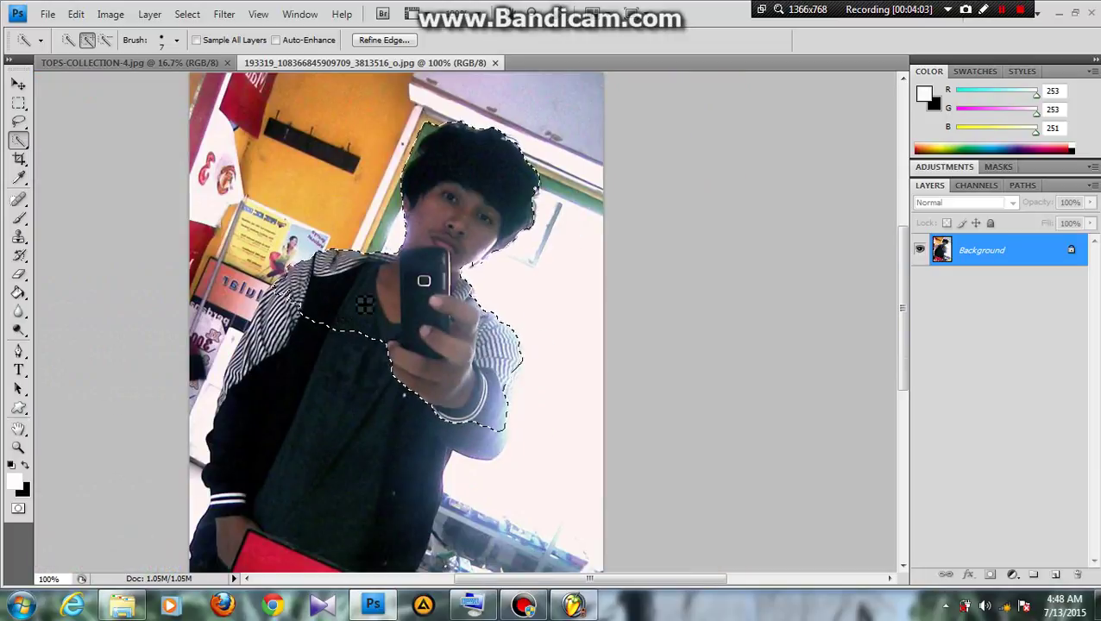
pyautogui.rightClick(435, 243)
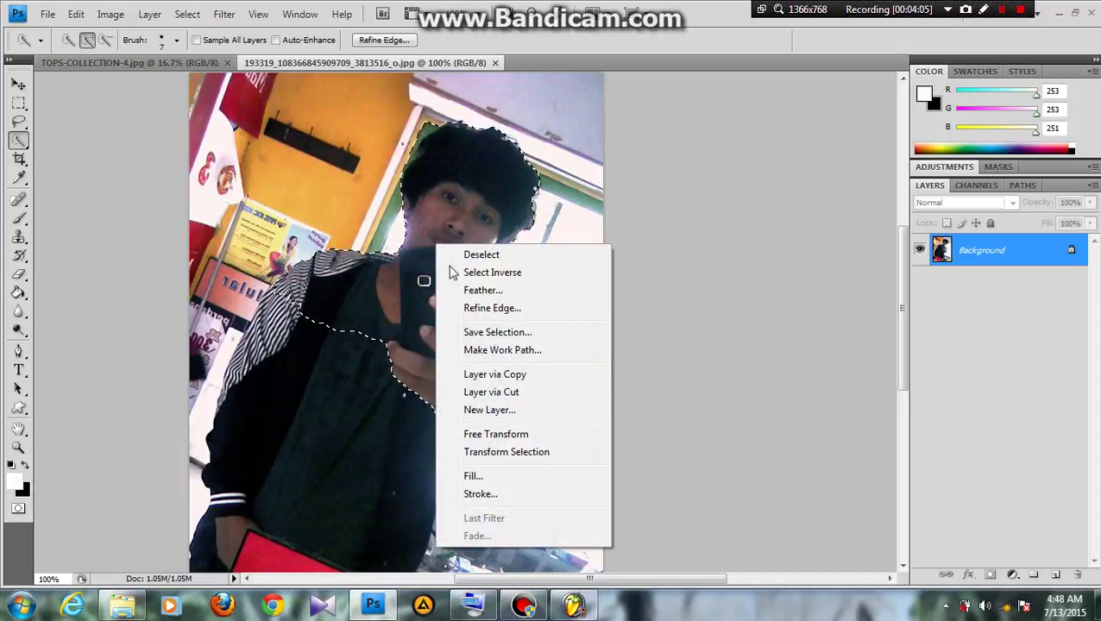
pyautogui.click(537, 434)
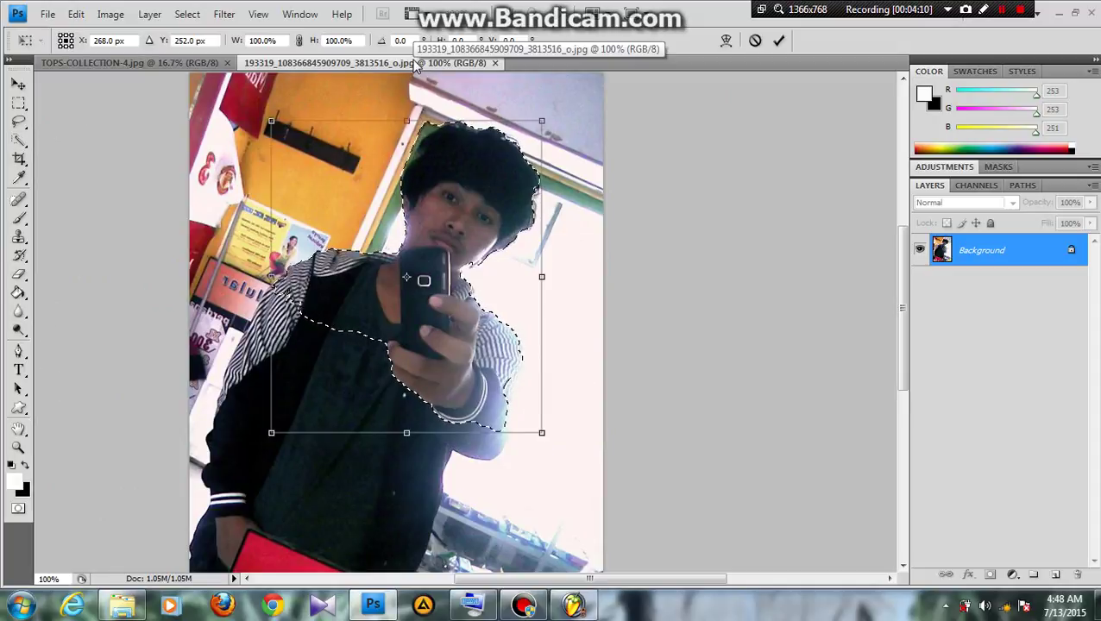
pyautogui.moveTo(415, 67)
pyautogui.mouseDown()
pyautogui.moveTo(521, 115)
pyautogui.moveTo(509, 94)
pyautogui.moveTo(631, 136)
pyautogui.mouseUp()
# - Drag the selected figure with the Move tool into the poster as a new layer
pyautogui.click(18, 84)
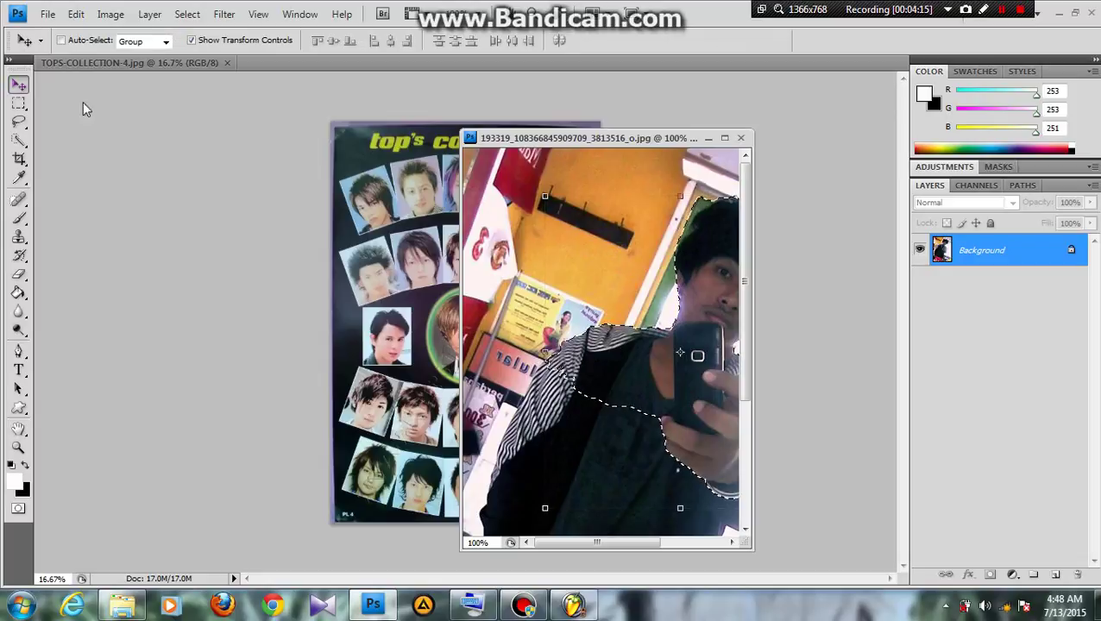
pyautogui.moveTo(649, 373); pyautogui.dragTo(599, 370)
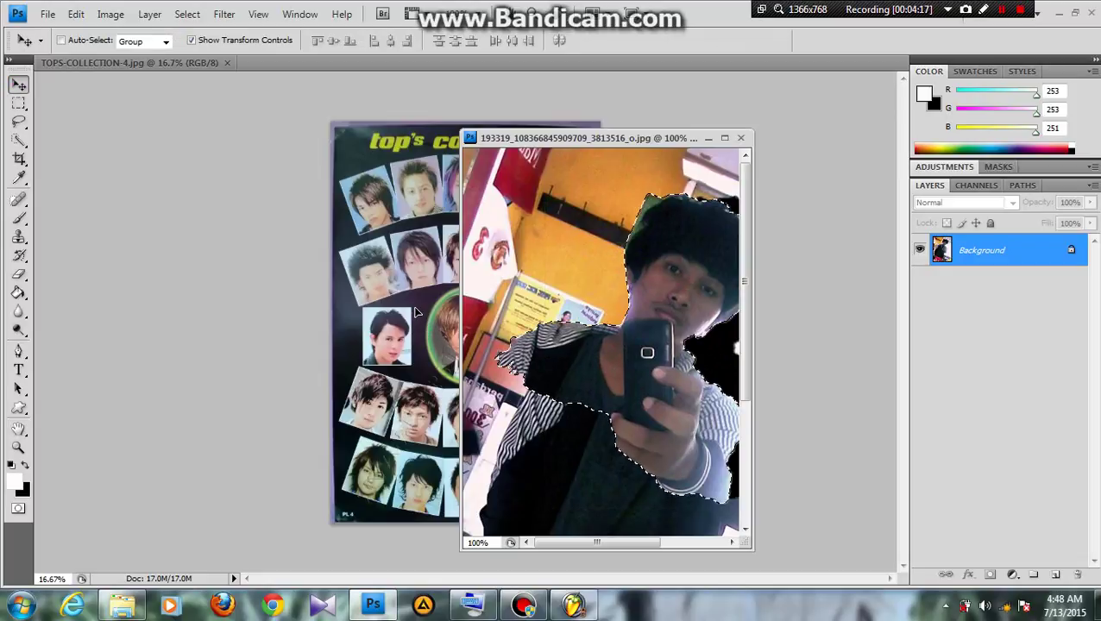
pyautogui.hotkey('ctrl', 'j')
pyautogui.moveTo(417, 313); pyautogui.dragTo(418, 308)
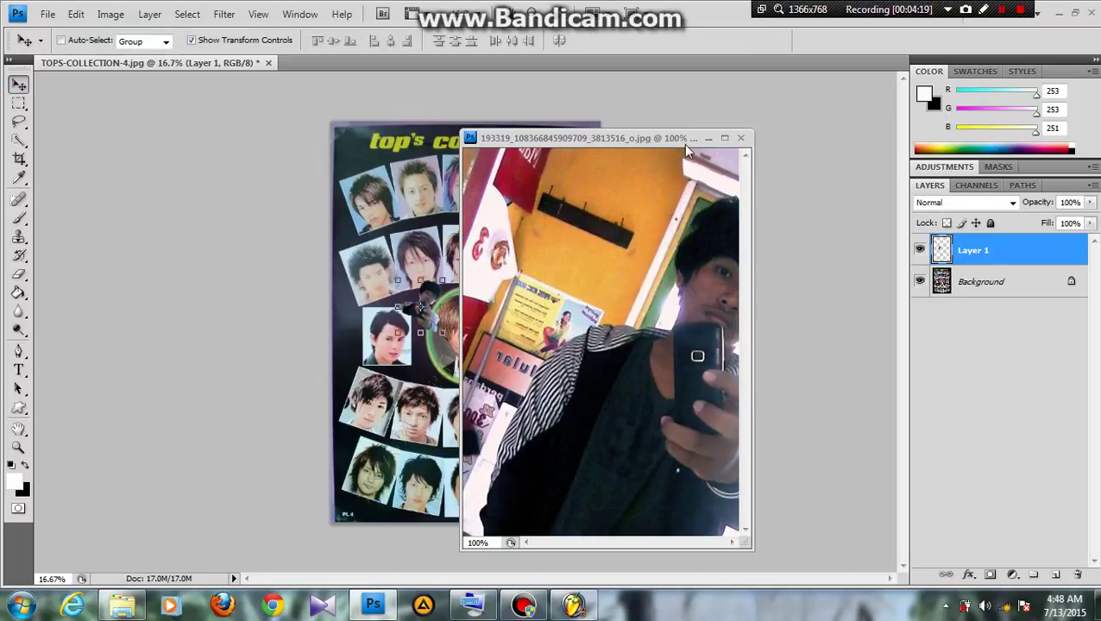
# - Dock the selfie window as a tab and move Layer 1 toward the central oval
pyautogui.moveTo(662, 138); pyautogui.dragTo(224, 68)
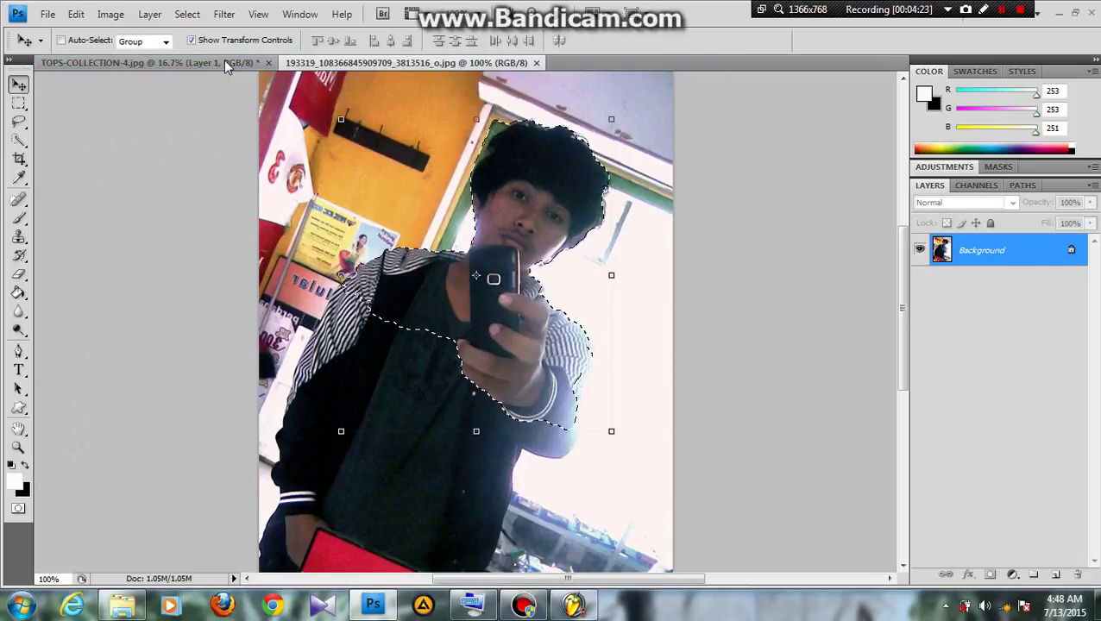
pyautogui.click(225, 62)
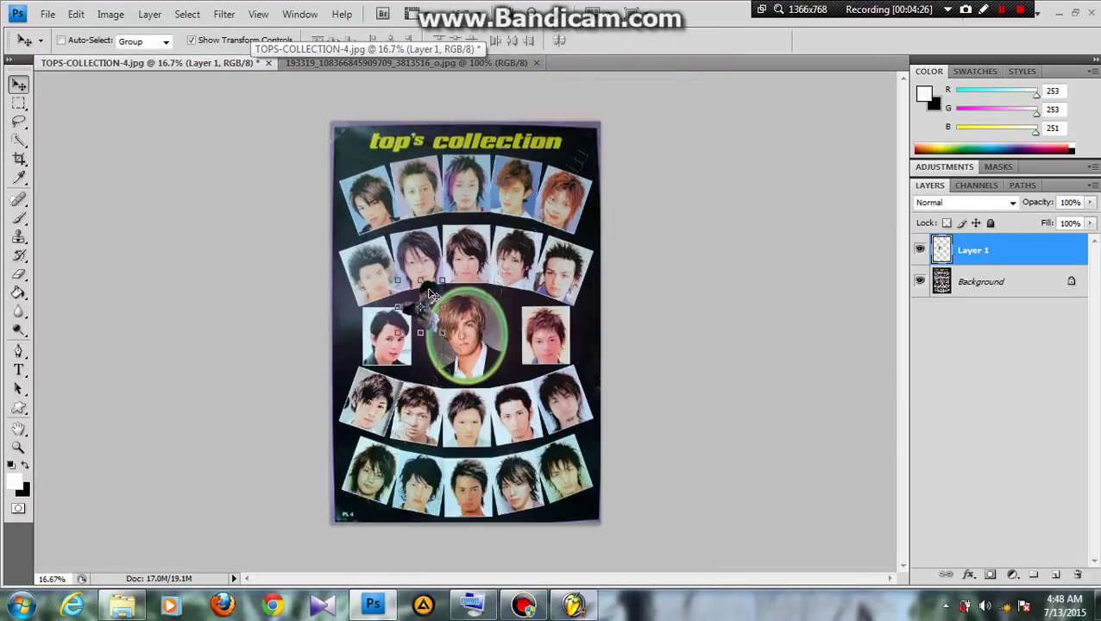
pyautogui.moveTo(432, 295); pyautogui.dragTo(451, 338)
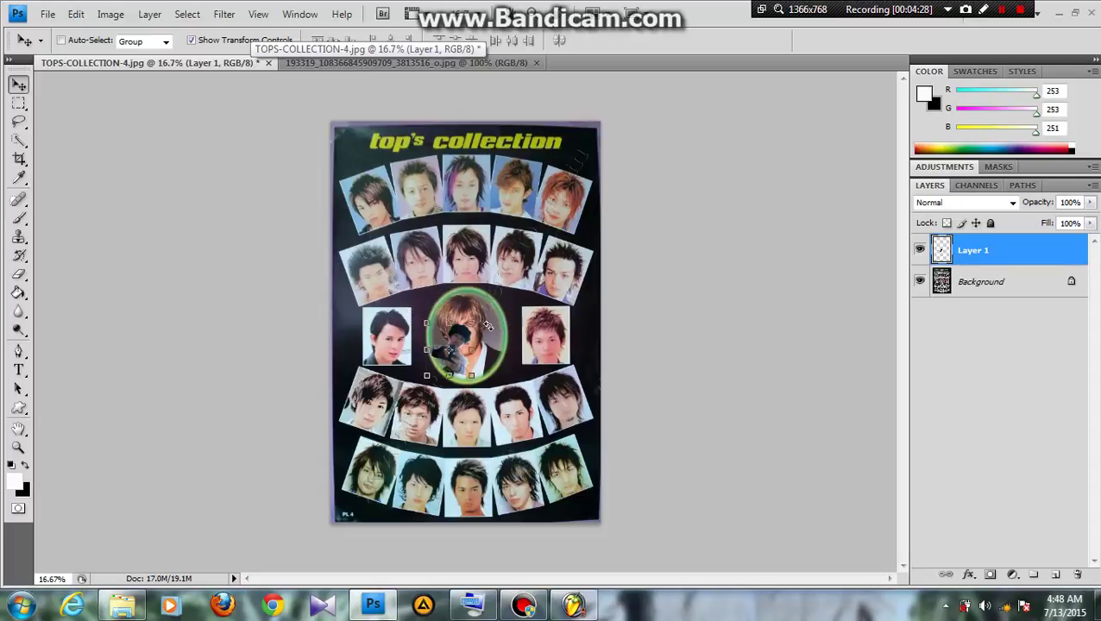
pyautogui.hotkey('ctrl', 't')
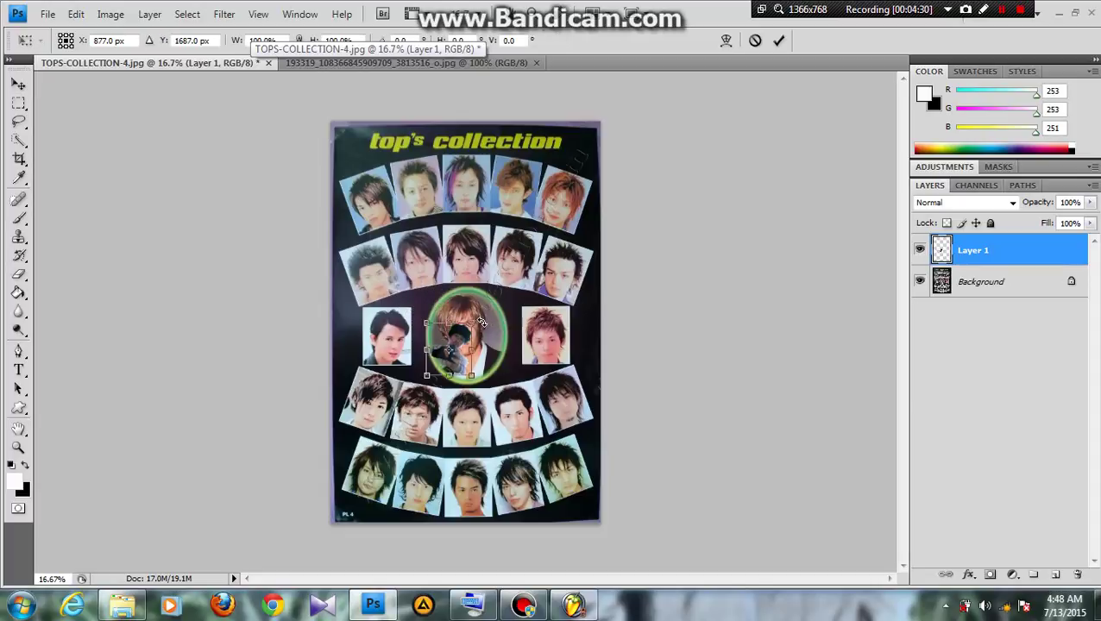
# - Rotate the figure to -28.8°, scale it to 274.2%, and move it up over the oval
pyautogui.moveTo(481, 322); pyautogui.dragTo(462, 312)
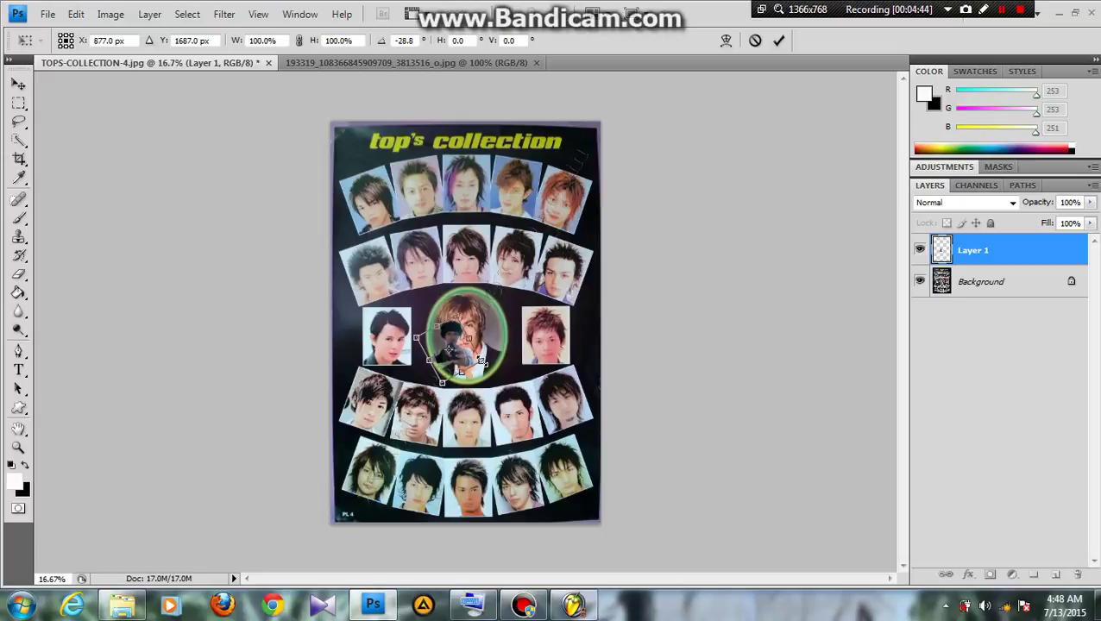
pyautogui.moveTo(481, 363); pyautogui.dragTo(578, 438)
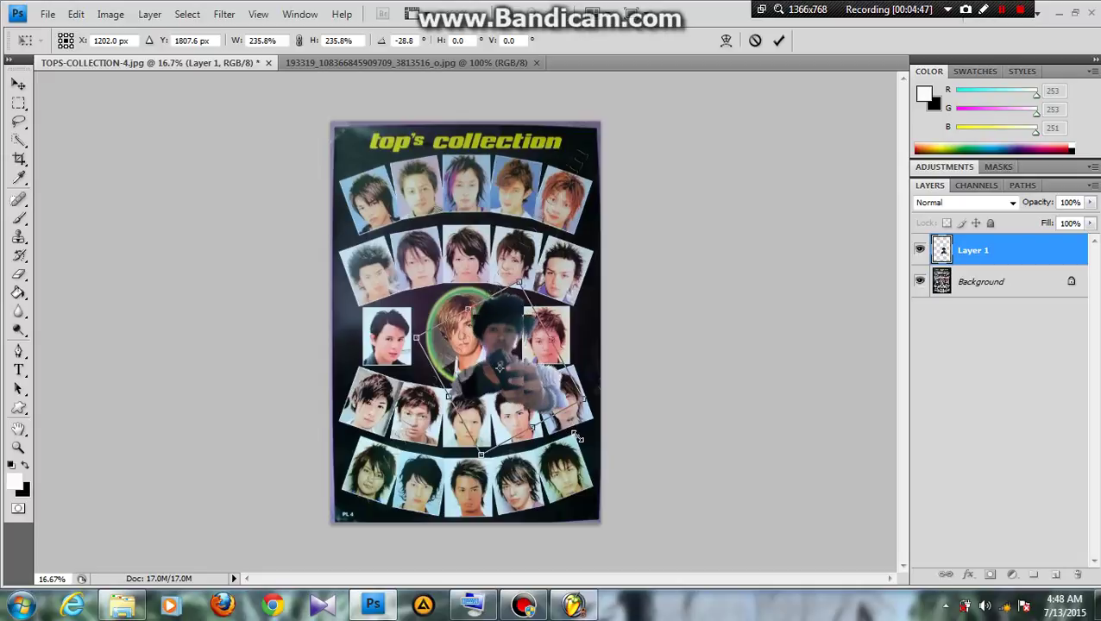
pyautogui.moveTo(578, 438)
pyautogui.mouseDown()
pyautogui.moveTo(594, 403)
pyautogui.moveTo(497, 363)
pyautogui.mouseUp()
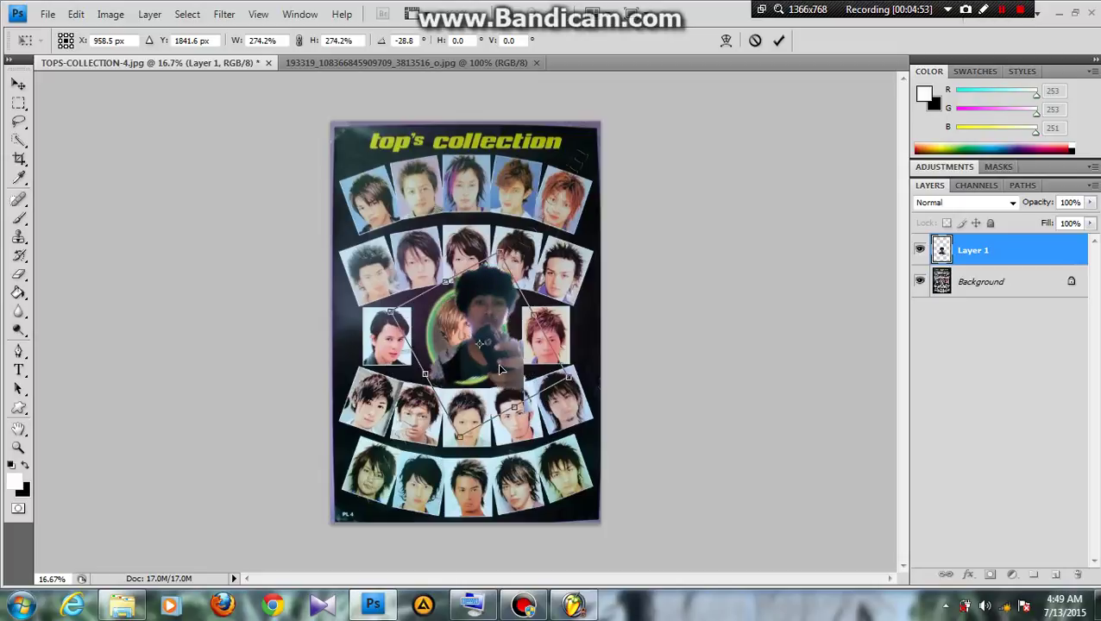
pyautogui.moveTo(498, 370); pyautogui.dragTo(498, 375)
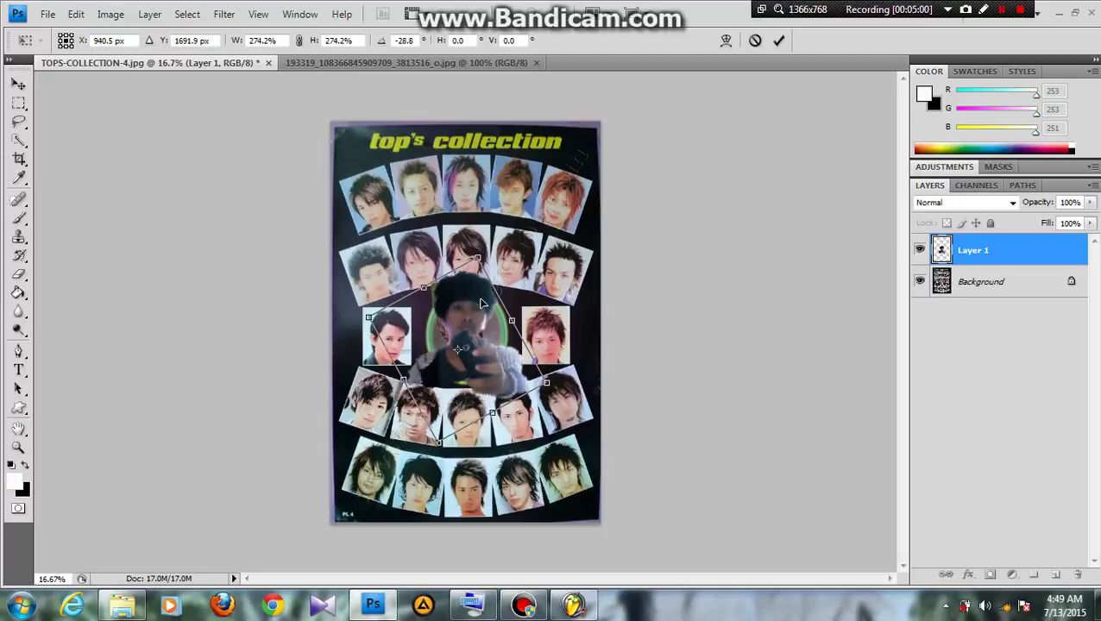
pyautogui.moveTo(482, 304); pyautogui.dragTo(485, 204)
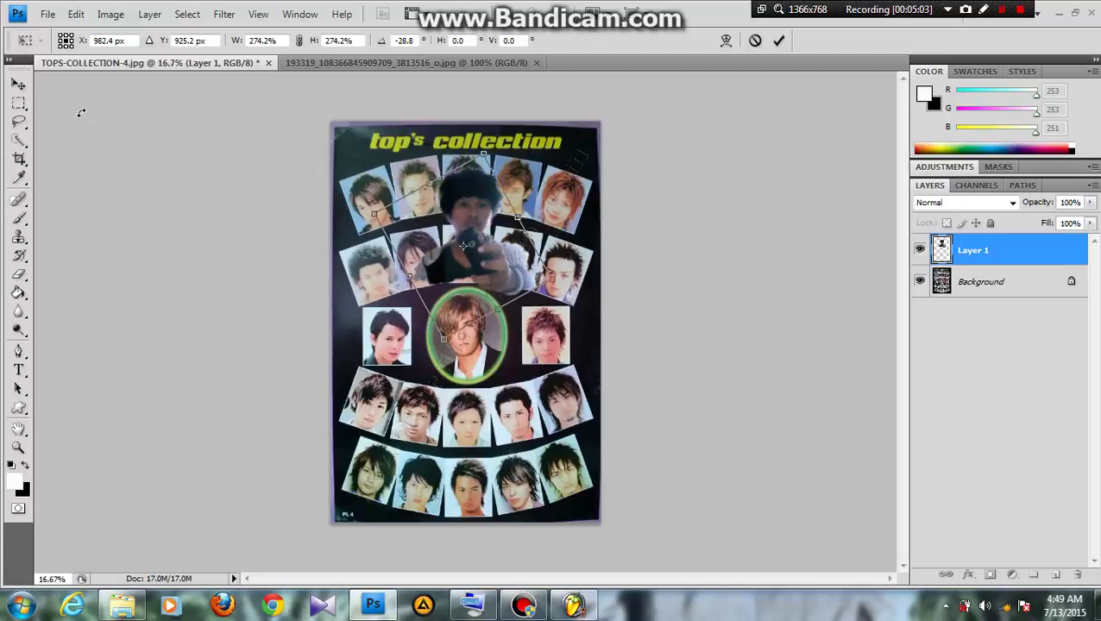
# - Commit the transform, select the Background layer, and set a 176 px, 100%-hardness brush
pyautogui.click(18, 87)
pyautogui.click(446, 239)
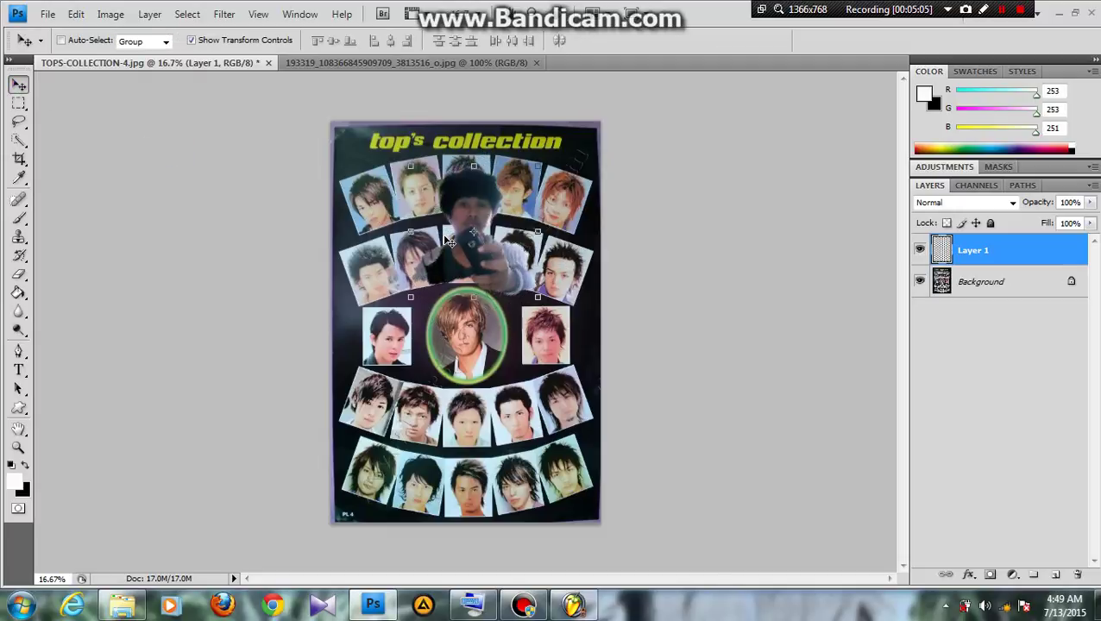
pyautogui.click(958, 287)
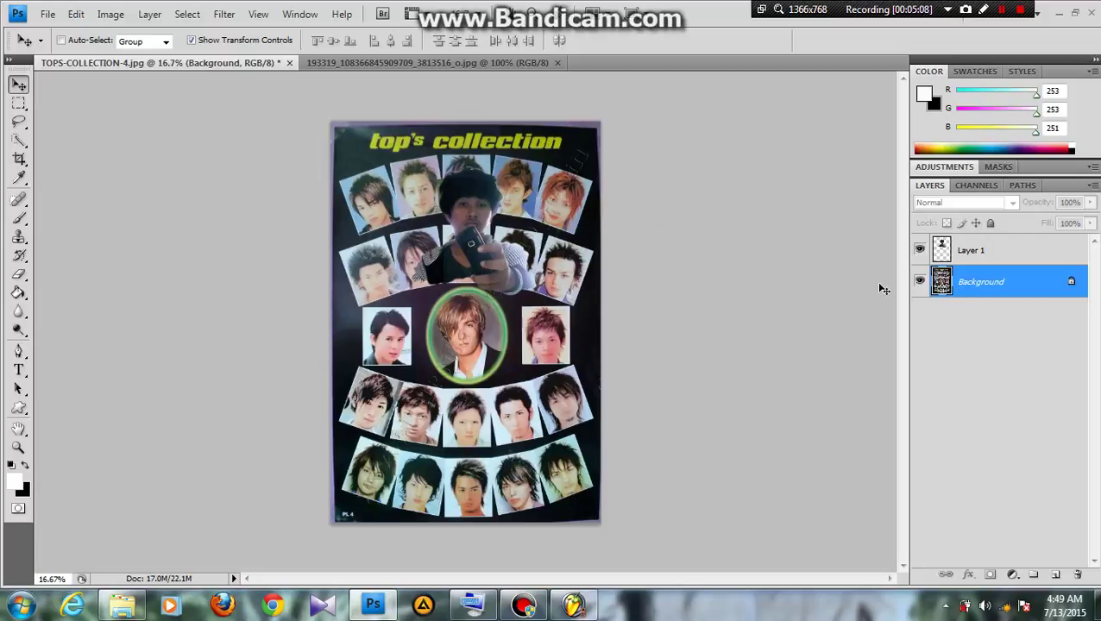
pyautogui.click(19, 220)
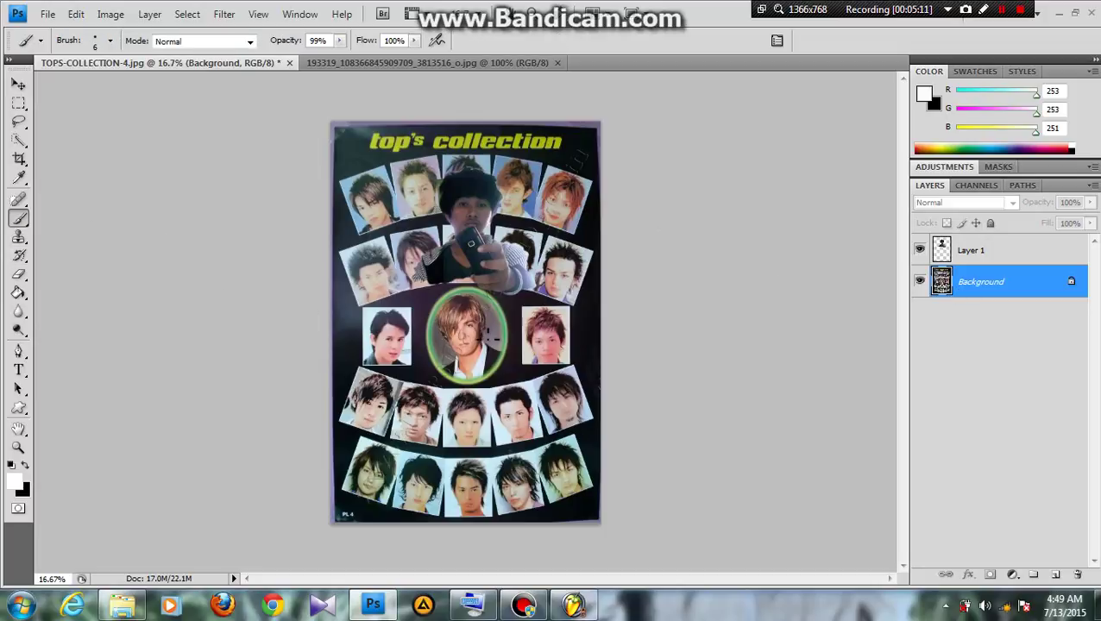
pyautogui.rightClick(468, 338)
pyautogui.click(525, 361)
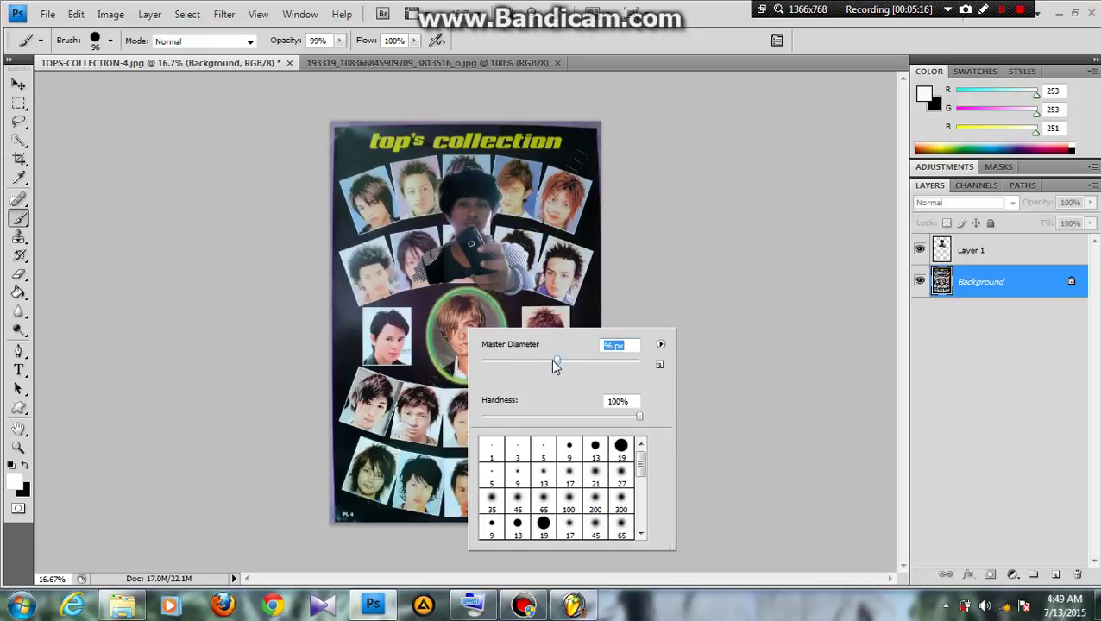
# - Switch to the soft round brush tip and enlarge it to 215 px
pyautogui.press('Return')
pyautogui.click(463, 308)
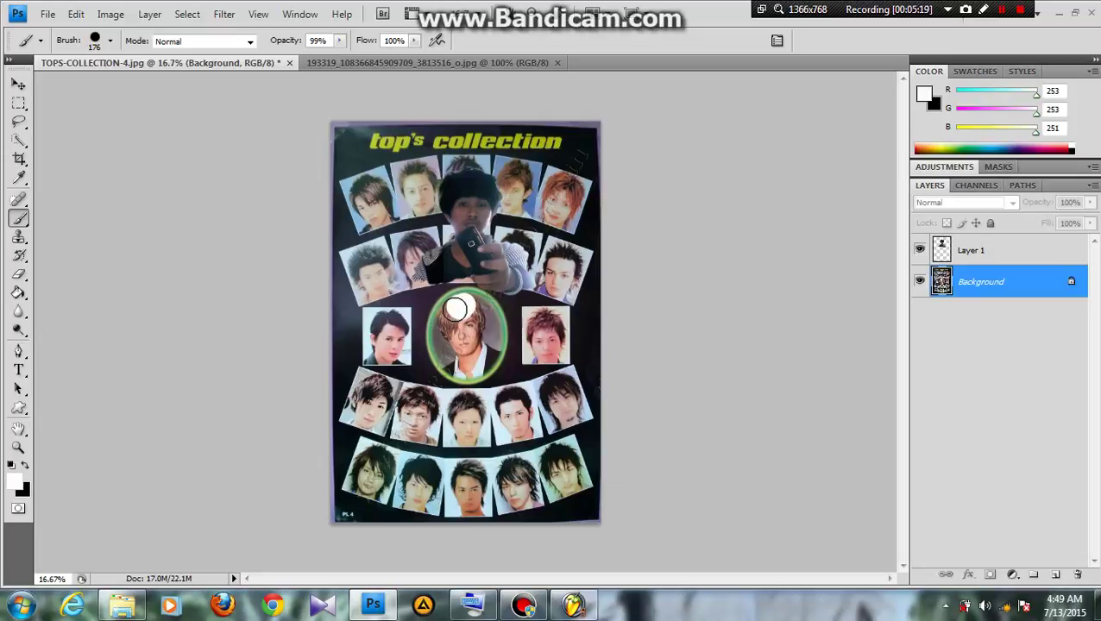
pyautogui.rightClick(457, 308)
pyautogui.click(607, 455)
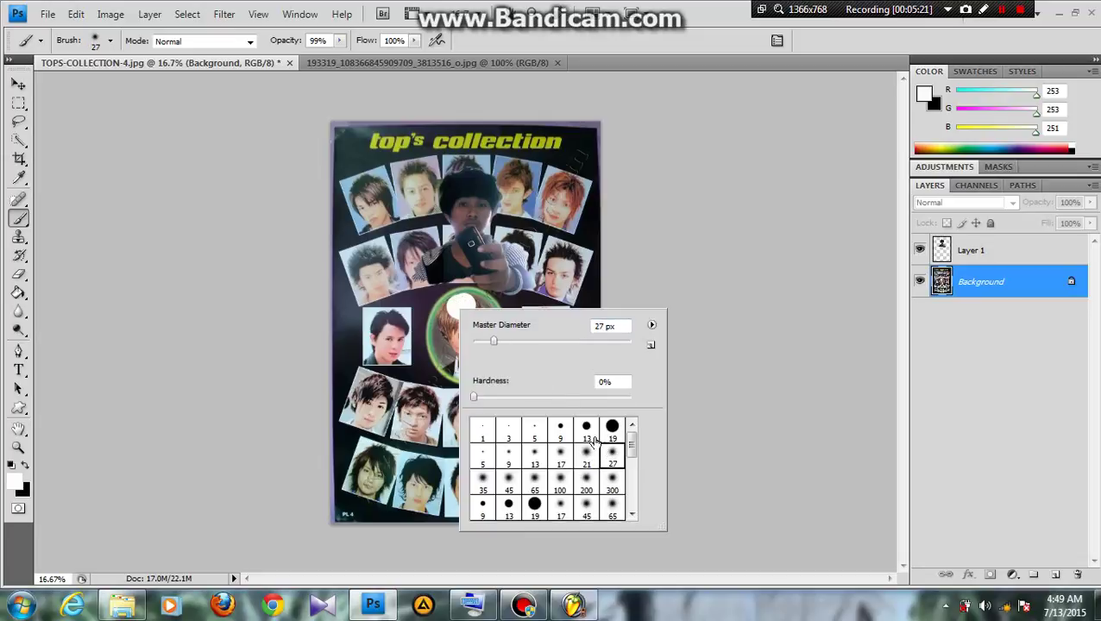
pyautogui.click(535, 342)
pyautogui.click(567, 342)
pyautogui.click(456, 310)
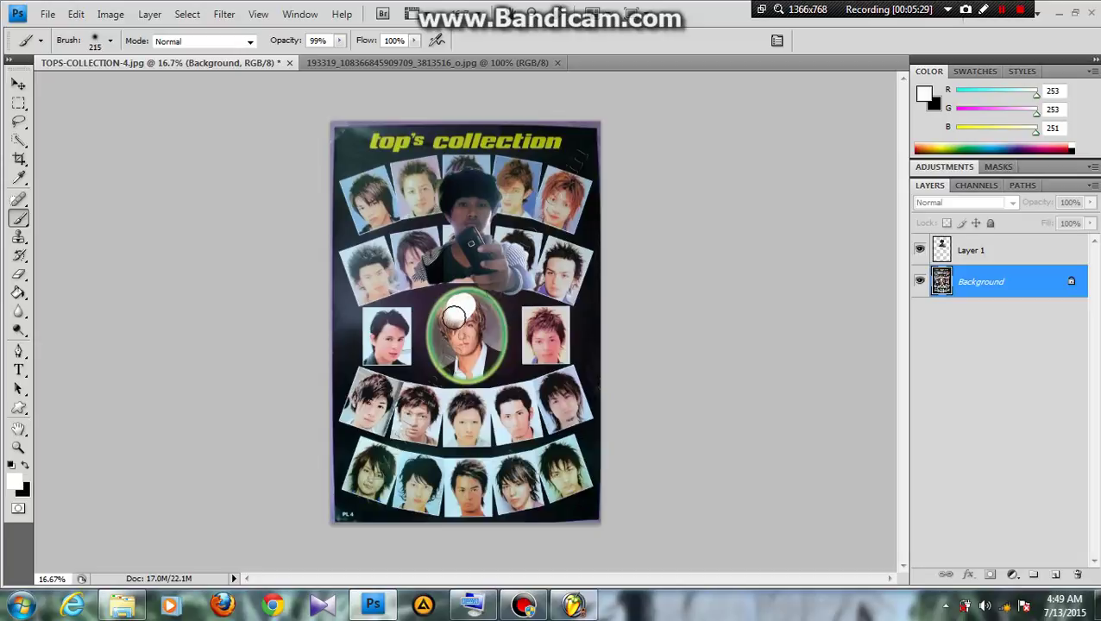
# - Paint the central oval portrait over in solid white
pyautogui.moveTo(454, 317)
pyautogui.mouseDown()
pyautogui.moveTo(451, 344)
pyautogui.moveTo(473, 309)
pyautogui.mouseUp()
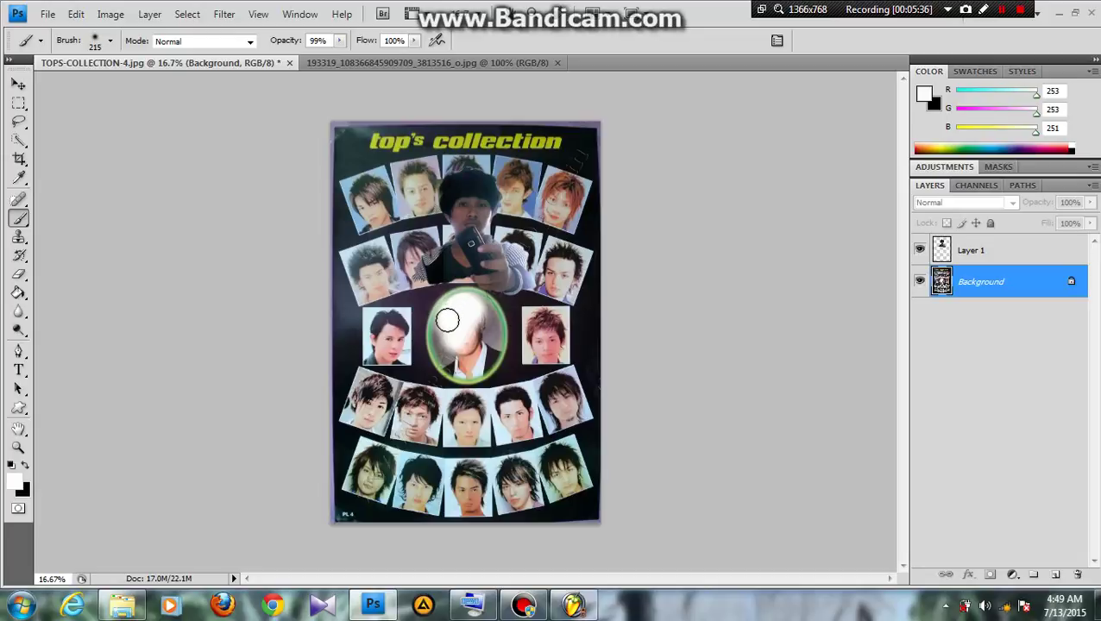
pyautogui.moveTo(443, 333)
pyautogui.mouseDown()
pyautogui.moveTo(447, 353)
pyautogui.moveTo(477, 347)
pyautogui.moveTo(490, 336)
pyautogui.moveTo(479, 309)
pyautogui.mouseUp()
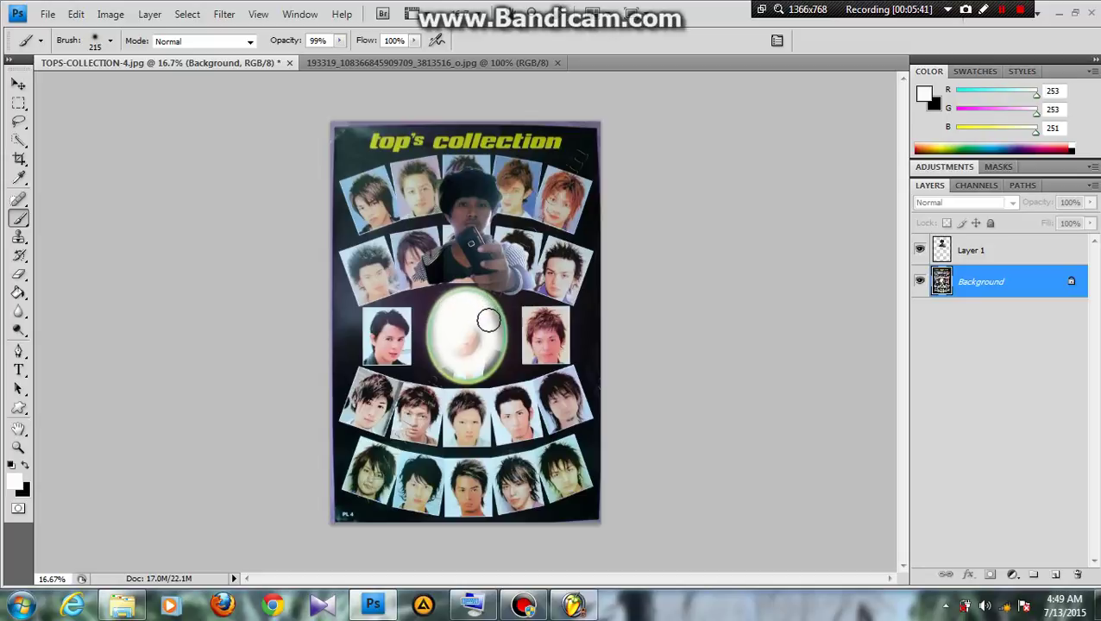
pyautogui.moveTo(489, 342)
pyautogui.mouseDown()
pyautogui.moveTo(487, 357)
pyautogui.moveTo(438, 336)
pyautogui.moveTo(495, 336)
pyautogui.mouseUp()
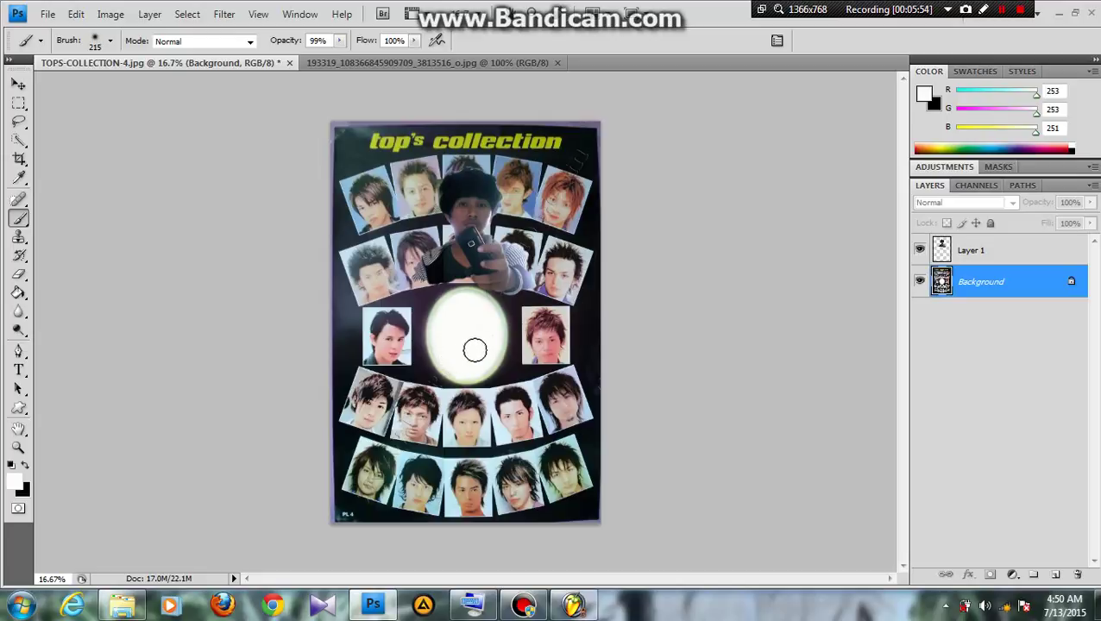
pyautogui.click(999, 257)
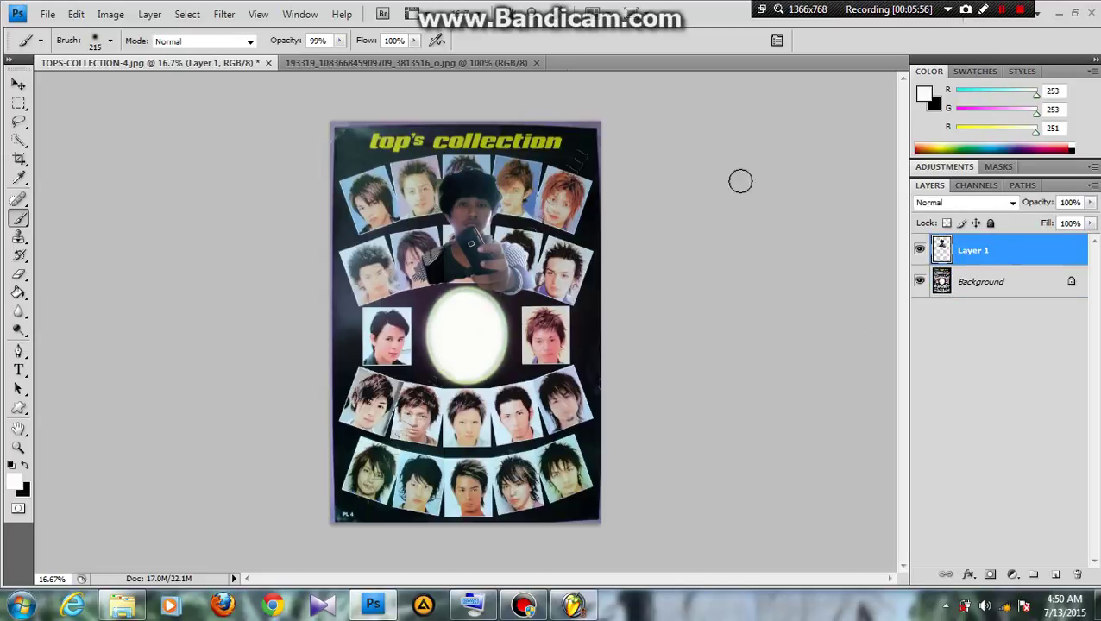
# - Move Layer 1 onto the oval, shrink it to about 70%, then widen it to about 82%
pyautogui.click(19, 86)
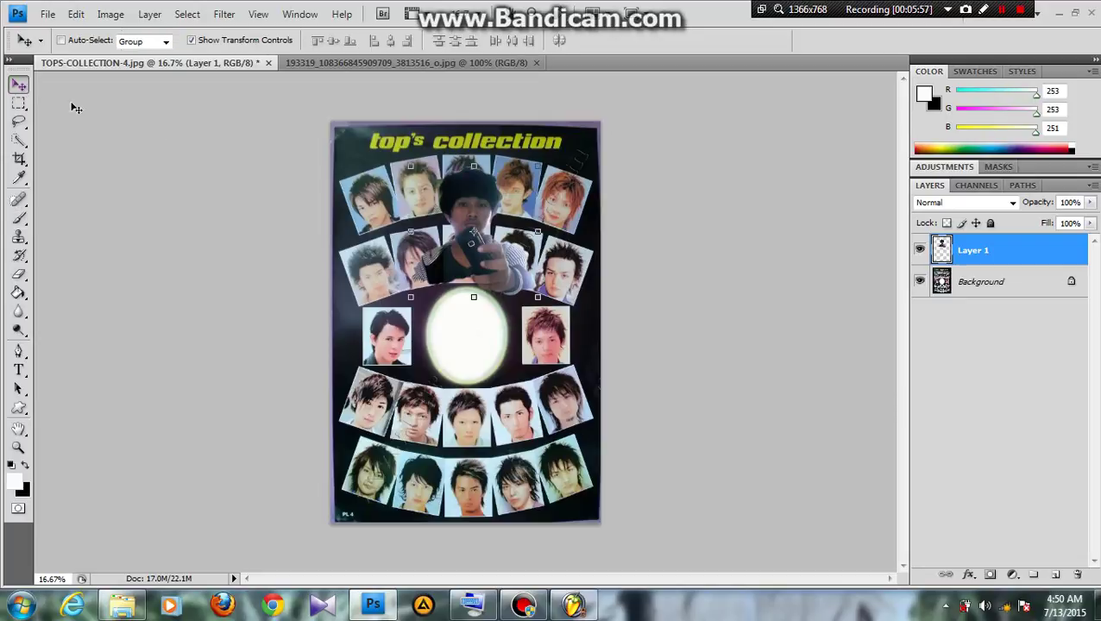
pyautogui.moveTo(472, 252); pyautogui.dragTo(468, 342)
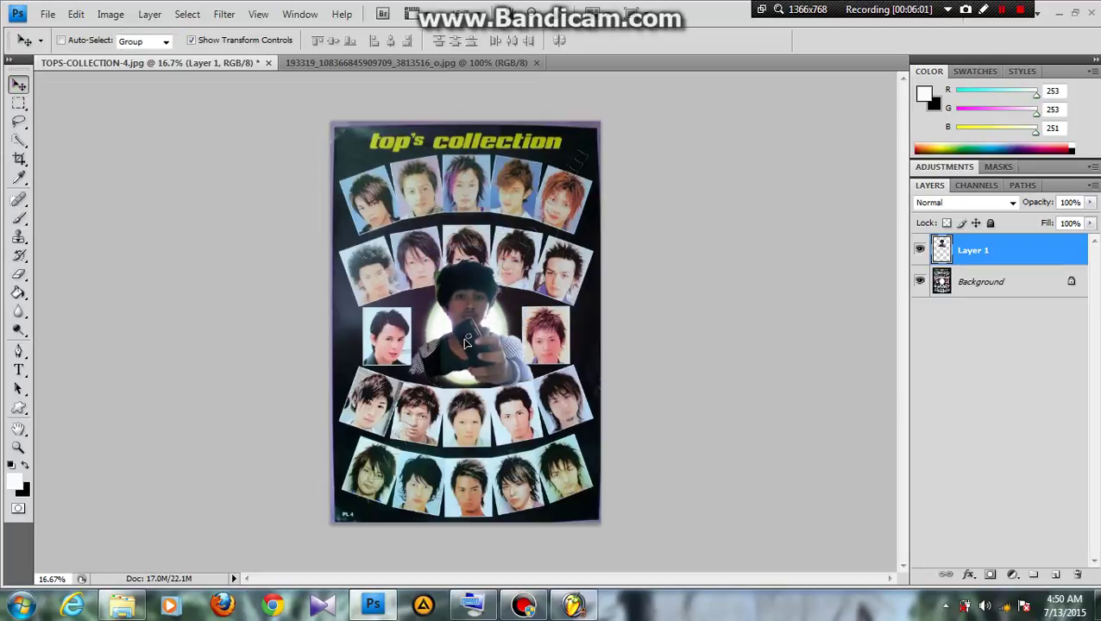
pyautogui.moveTo(535, 257); pyautogui.dragTo(500, 299)
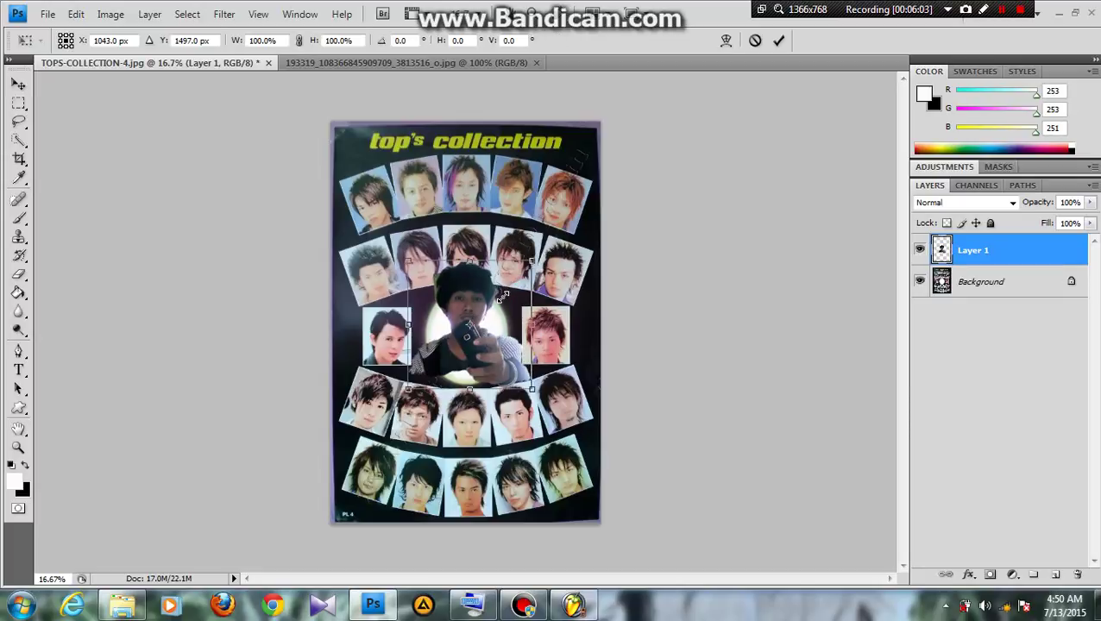
pyautogui.click(453, 327)
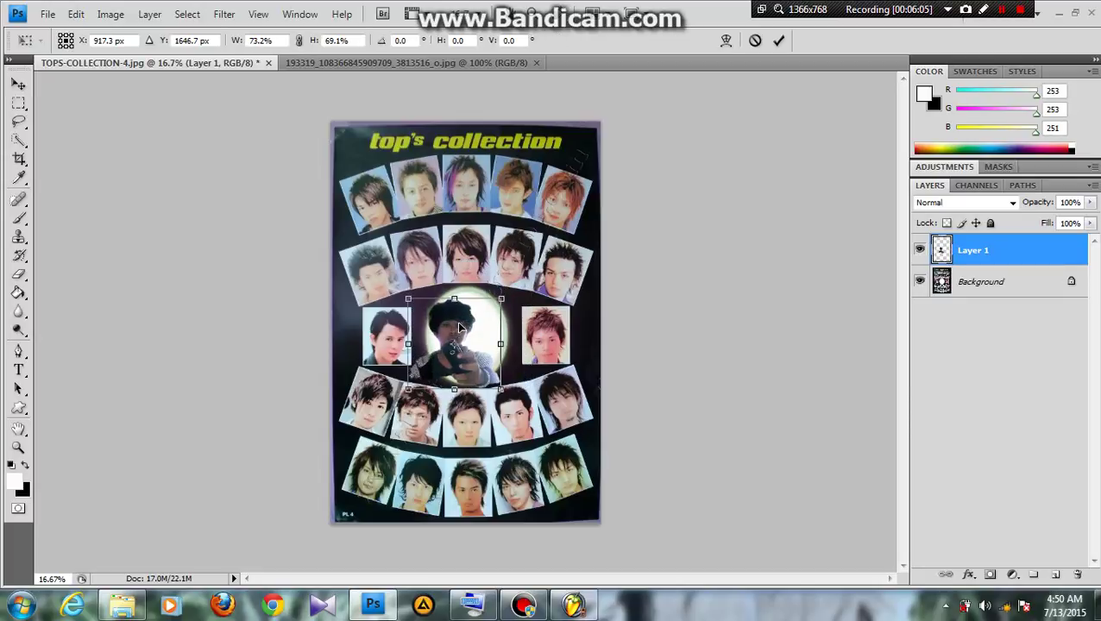
pyautogui.moveTo(460, 328); pyautogui.dragTo(471, 321)
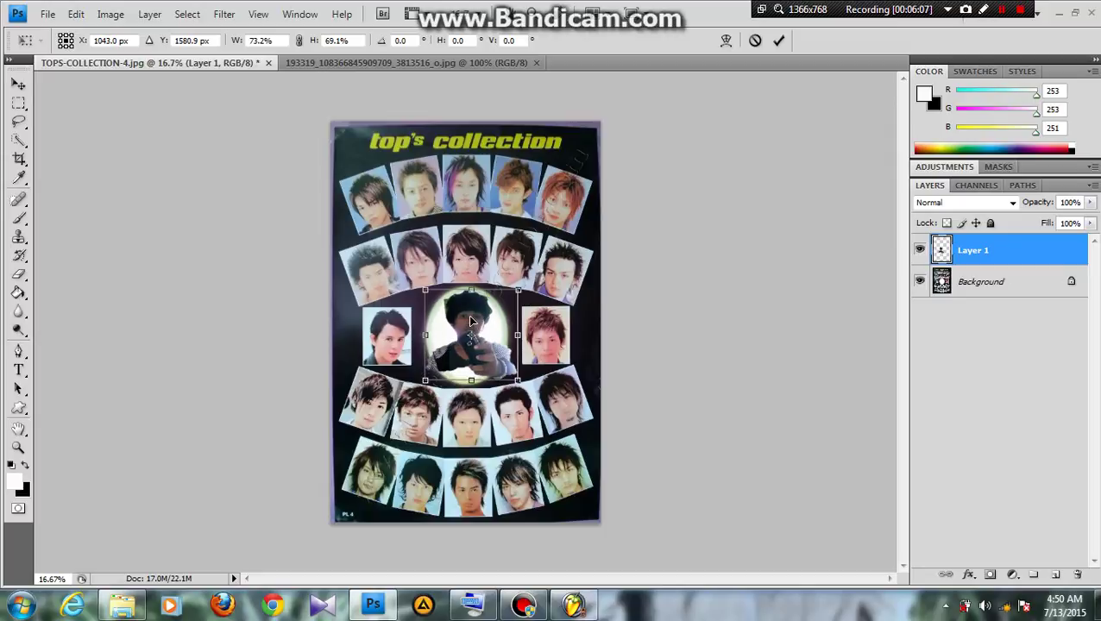
pyautogui.moveTo(471, 321); pyautogui.dragTo(469, 323)
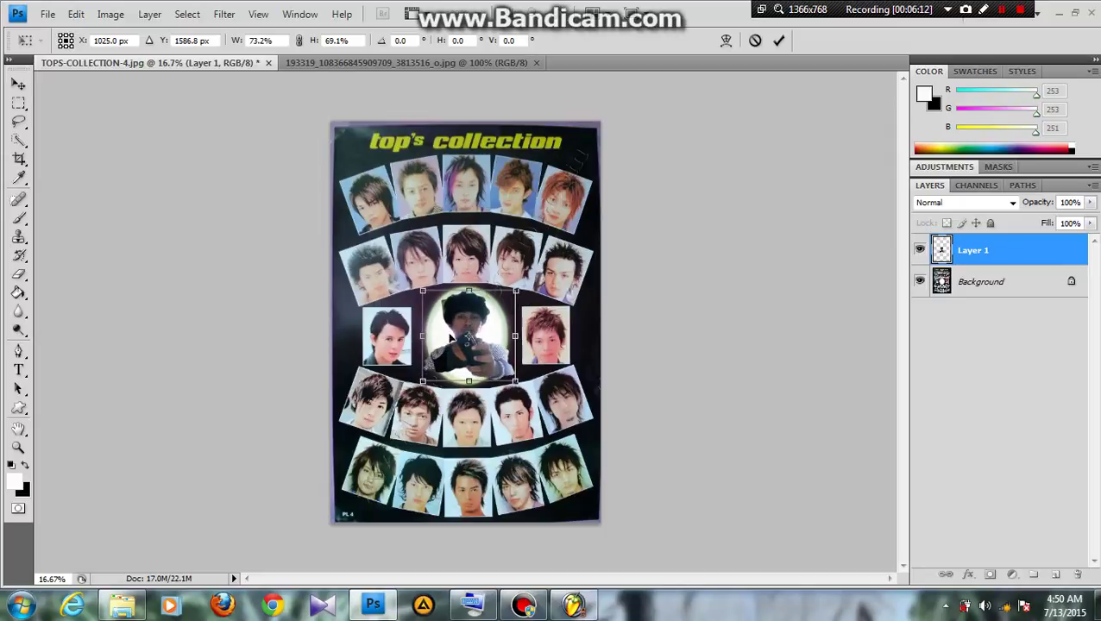
pyautogui.moveTo(429, 377); pyautogui.dragTo(395, 419)
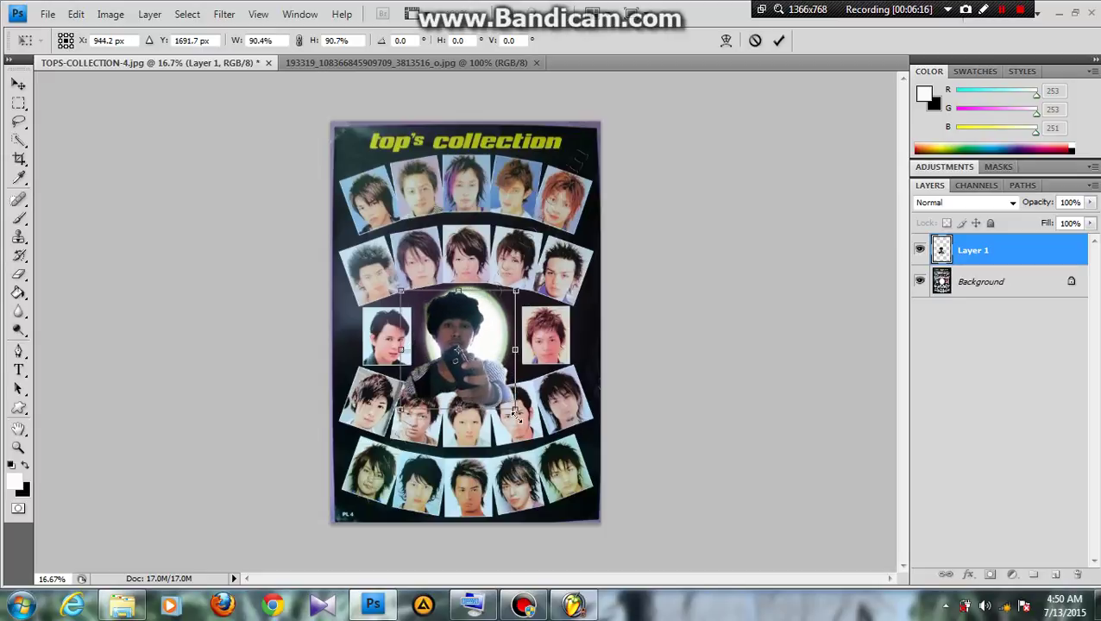
# - Enlarge the selfie to about 103.8% × 94.4%, move it to the top rows, and apply
pyautogui.moveTo(516, 412); pyautogui.dragTo(533, 415)
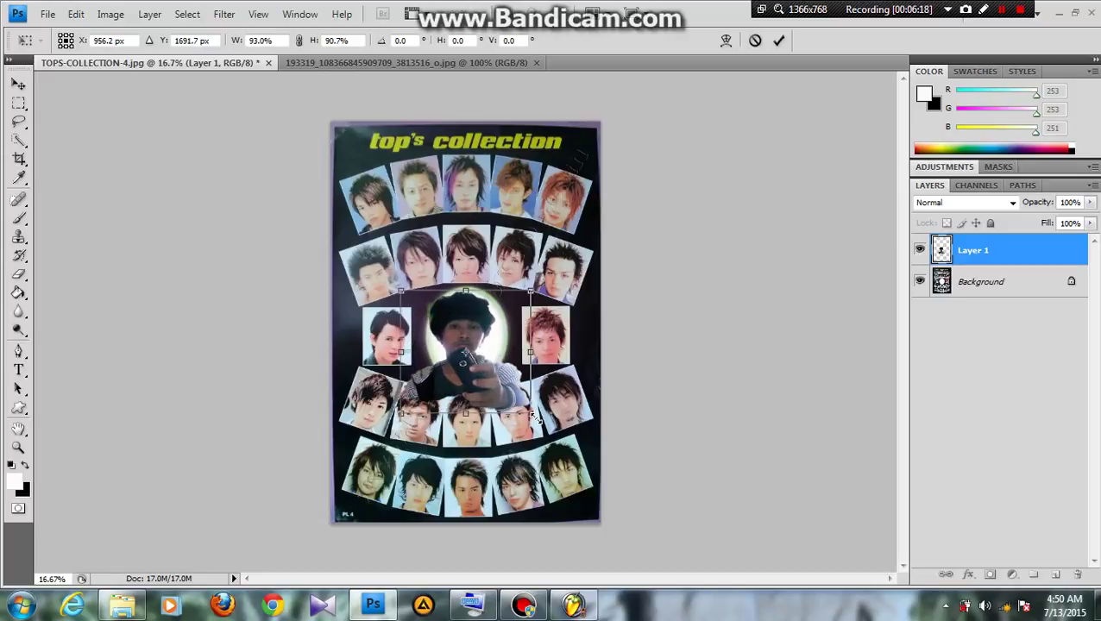
pyautogui.moveTo(476, 335); pyautogui.dragTo(486, 177)
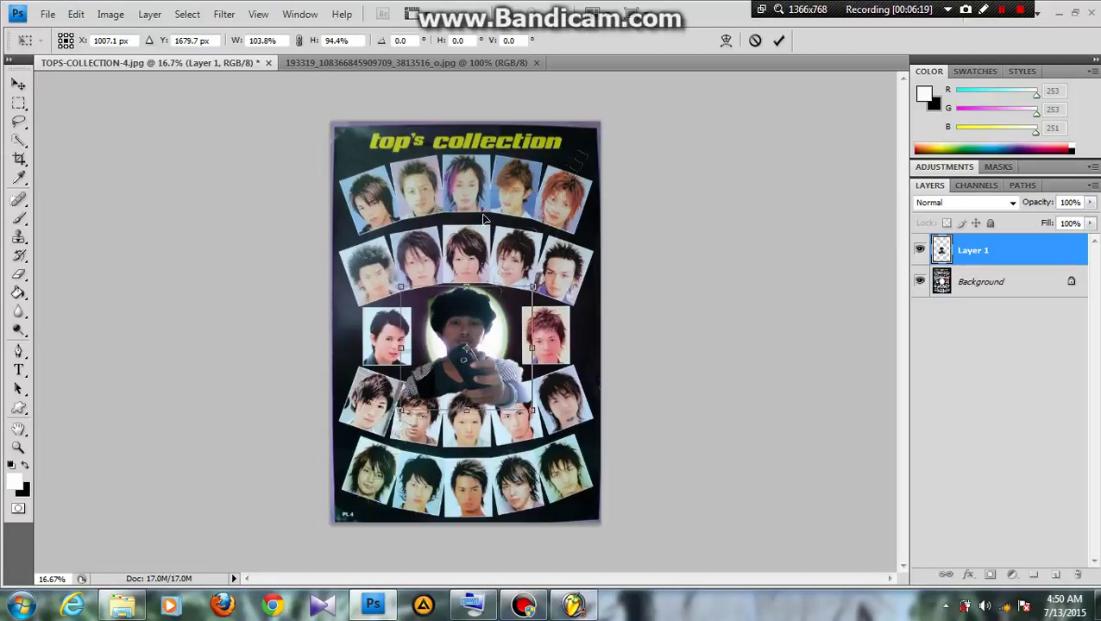
pyautogui.press('v')
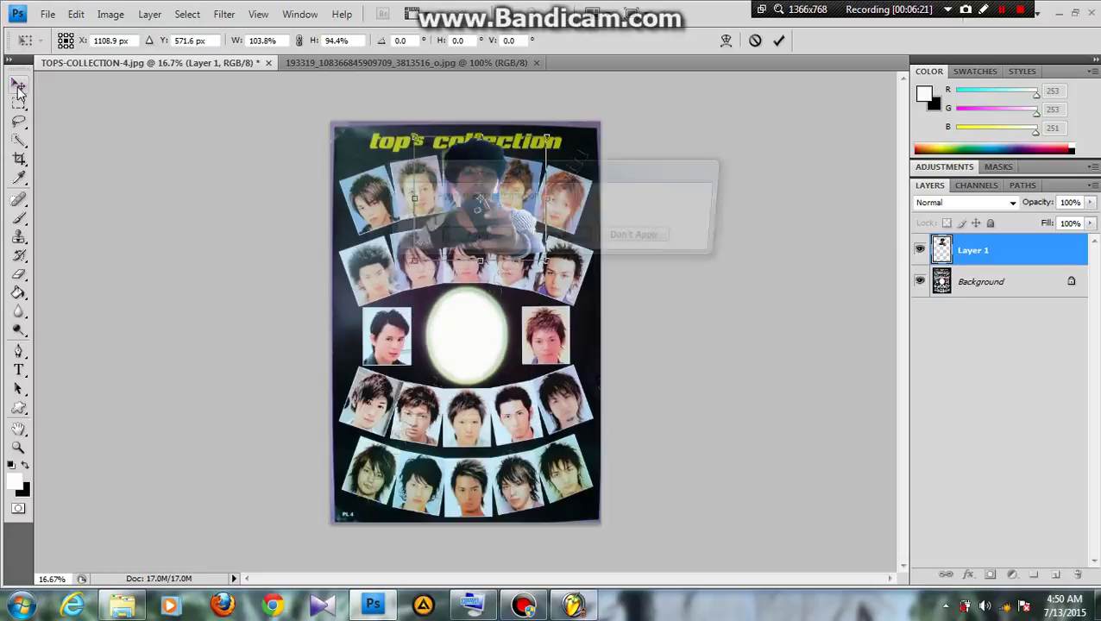
pyautogui.press('Return')
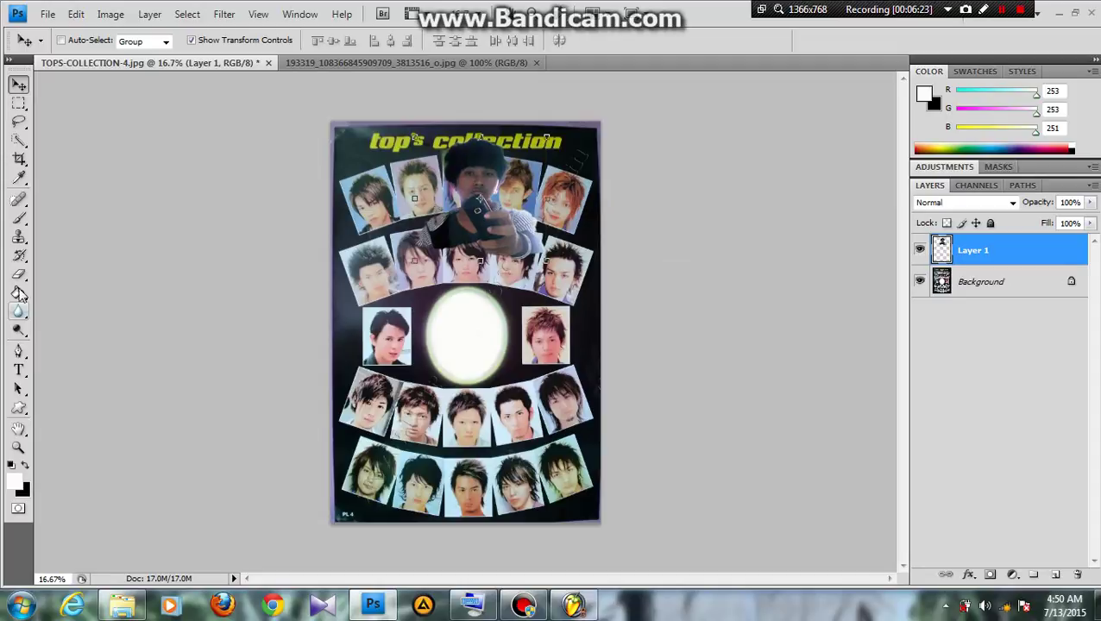
# - Paint soft white strokes around the oval's upper-left, right, bottom and top edges
pyautogui.click(20, 218)
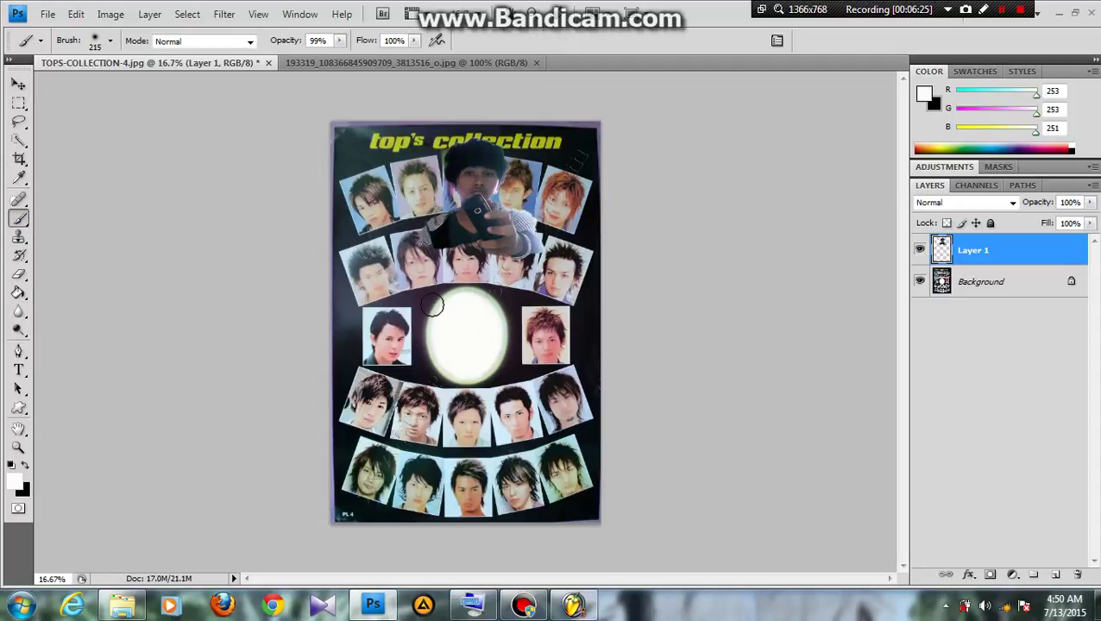
pyautogui.moveTo(433, 305)
pyautogui.mouseDown()
pyautogui.moveTo(400, 305)
pyautogui.moveTo(504, 307)
pyautogui.moveTo(503, 354)
pyautogui.moveTo(479, 381)
pyautogui.moveTo(423, 356)
pyautogui.moveTo(425, 308)
pyautogui.moveTo(443, 300)
pyautogui.mouseUp()
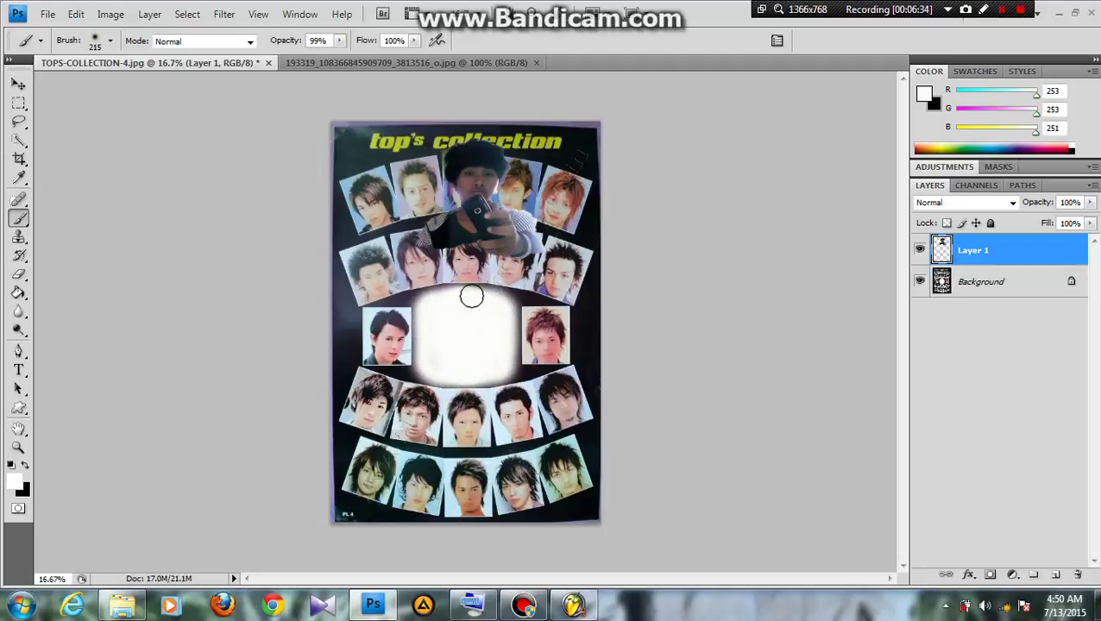
pyautogui.moveTo(507, 324)
pyautogui.mouseDown()
pyautogui.moveTo(496, 376)
pyautogui.moveTo(442, 378)
pyautogui.moveTo(428, 373)
pyautogui.moveTo(428, 312)
pyautogui.mouseUp()
pyautogui.moveTo(425, 302)
pyautogui.mouseDown()
pyautogui.moveTo(502, 343)
pyautogui.moveTo(506, 368)
pyautogui.moveTo(462, 368)
pyautogui.moveTo(497, 301)
pyautogui.moveTo(458, 313)
pyautogui.mouseUp()
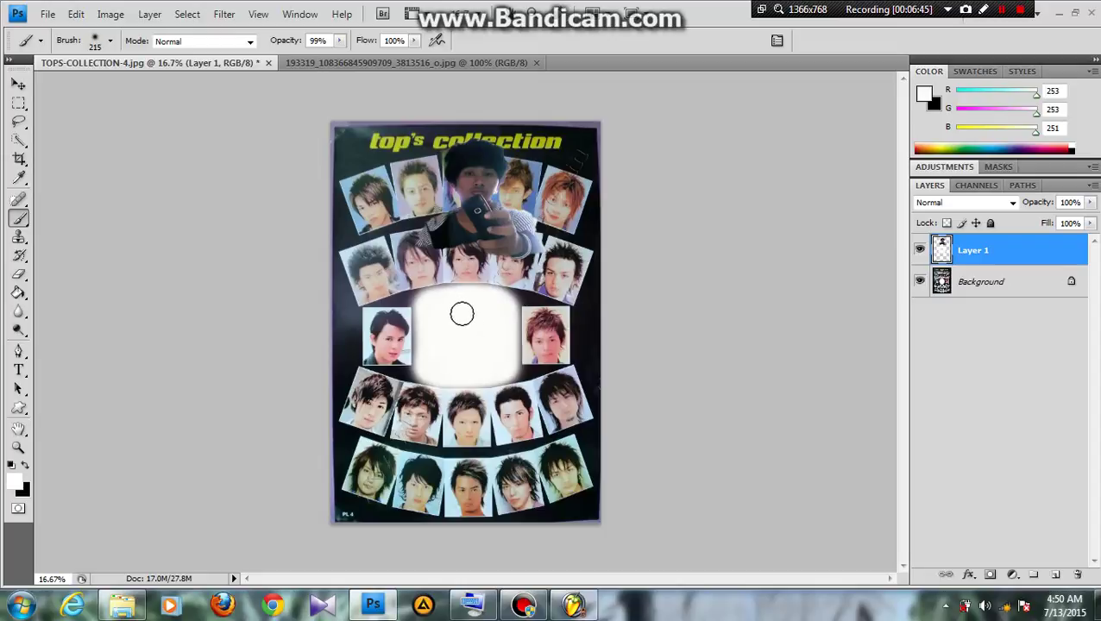
pyautogui.click(18, 83)
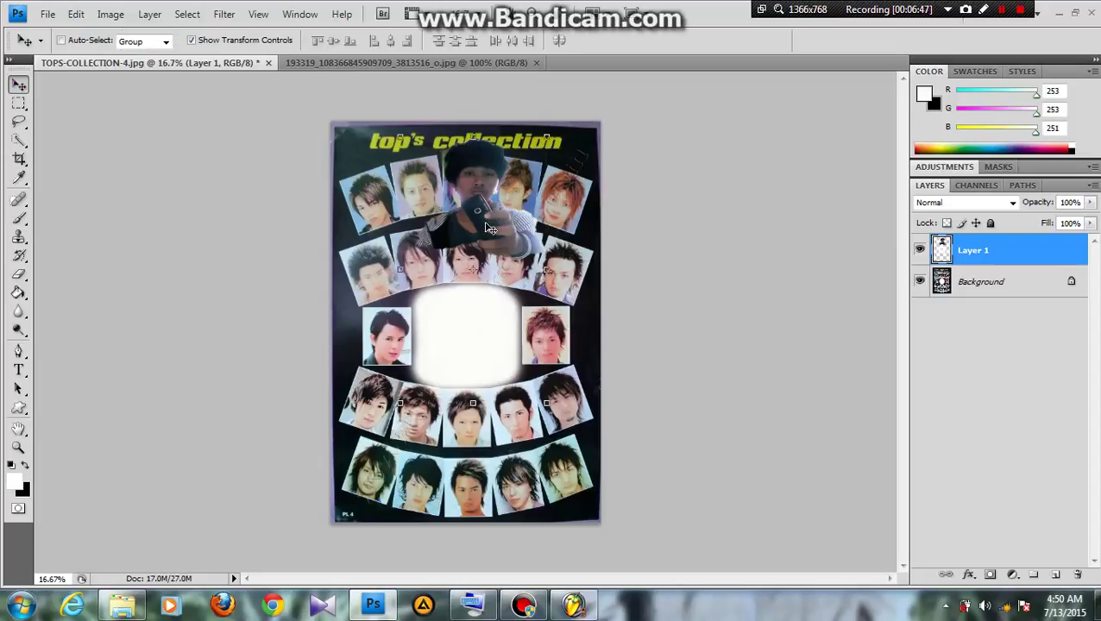
# - Drag the selfie layer down so the figure sits inside the central oval
pyautogui.moveTo(488, 228); pyautogui.dragTo(484, 349)
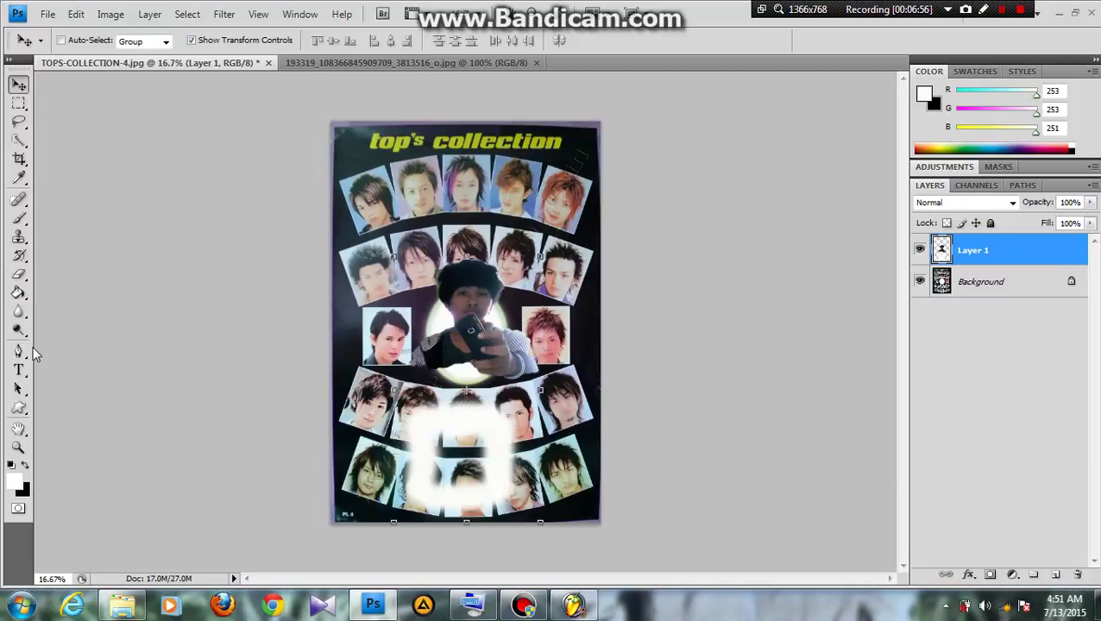
# - Erase the stray white patch over the bottom photo rows with a 176 px eraser
pyautogui.click(19, 274)
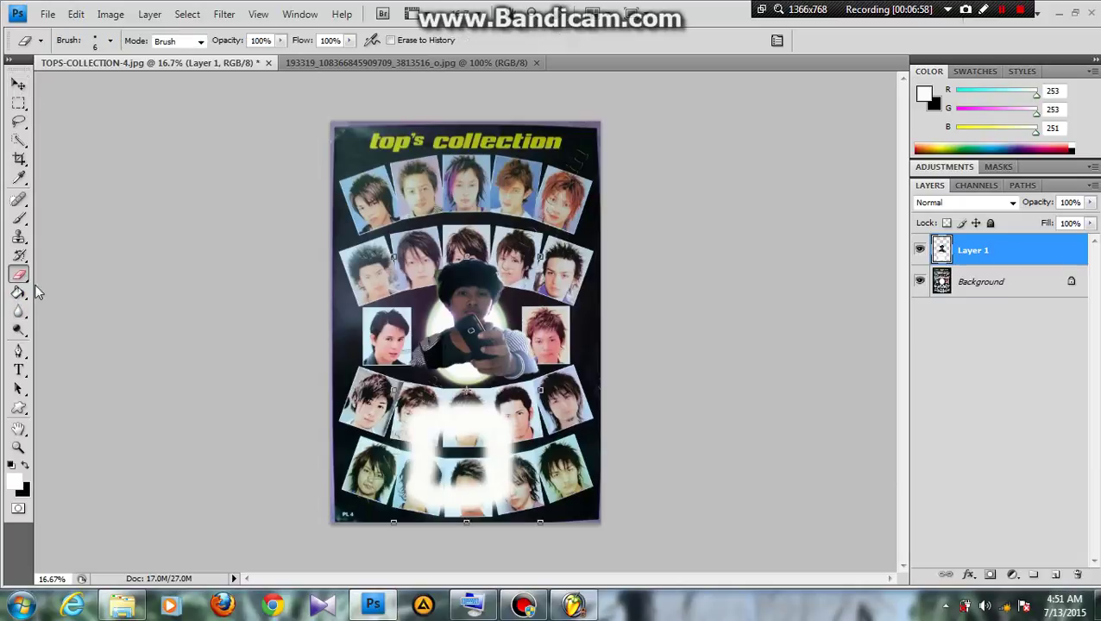
pyautogui.rightClick(402, 414)
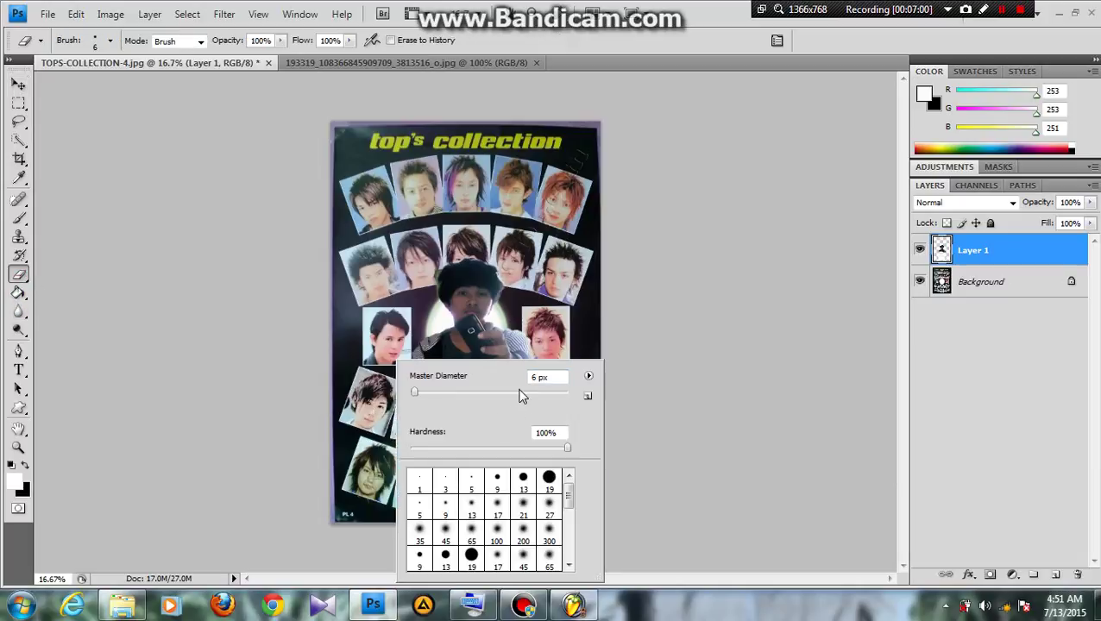
pyautogui.moveTo(521, 395); pyautogui.dragTo(535, 393)
pyautogui.moveTo(419, 419); pyautogui.dragTo(432, 496)
pyautogui.moveTo(446, 407); pyautogui.dragTo(378, 431)
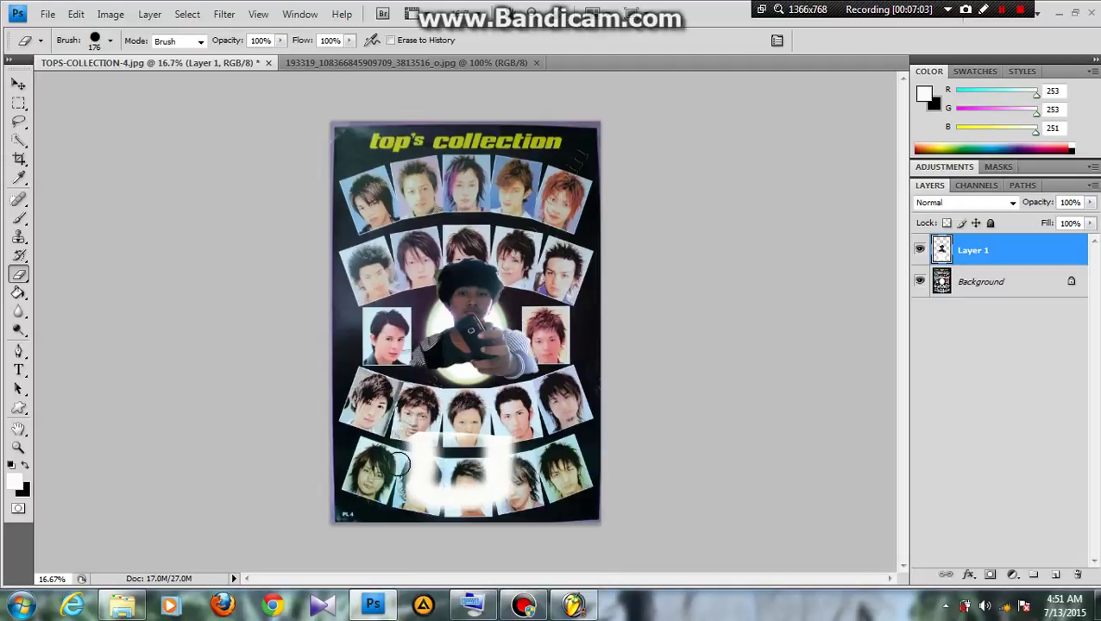
pyautogui.moveTo(377, 429)
pyautogui.mouseDown()
pyautogui.moveTo(529, 436)
pyautogui.moveTo(481, 492)
pyautogui.moveTo(539, 439)
pyautogui.mouseUp()
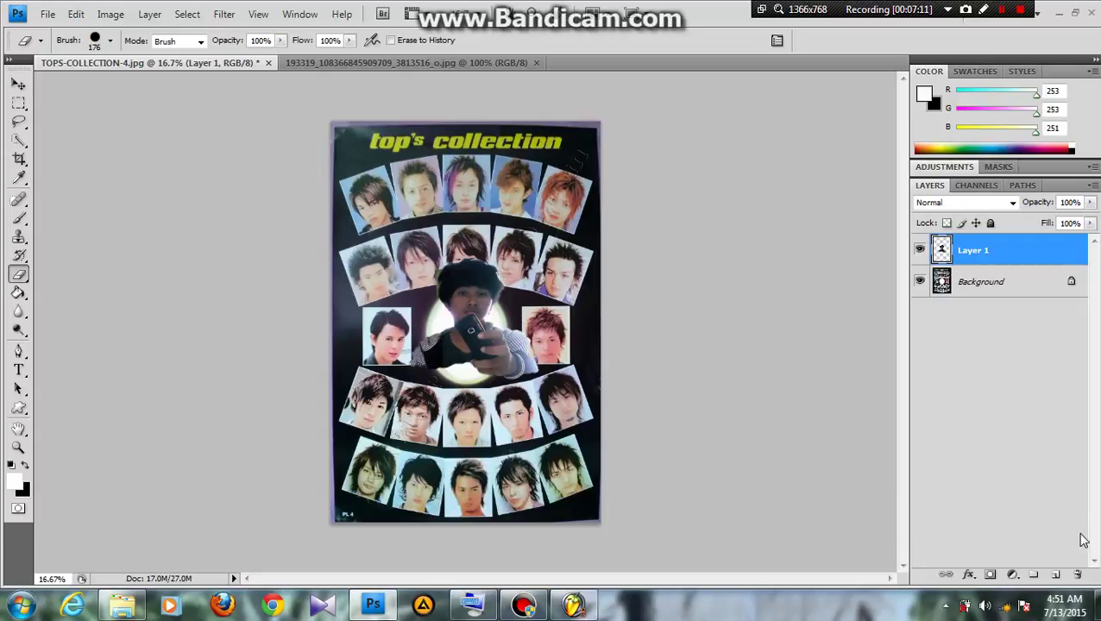
# - Add an empty Layer 2 and move the selfie on Layer 1 back up out of the oval
pyautogui.click(1054, 575)
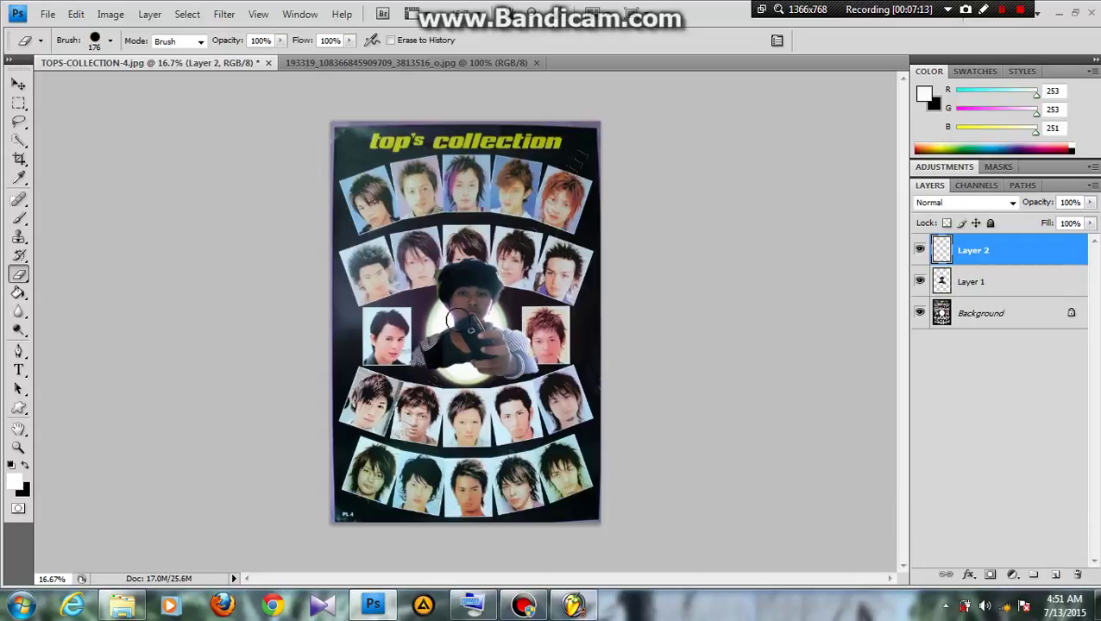
pyautogui.click(18, 83)
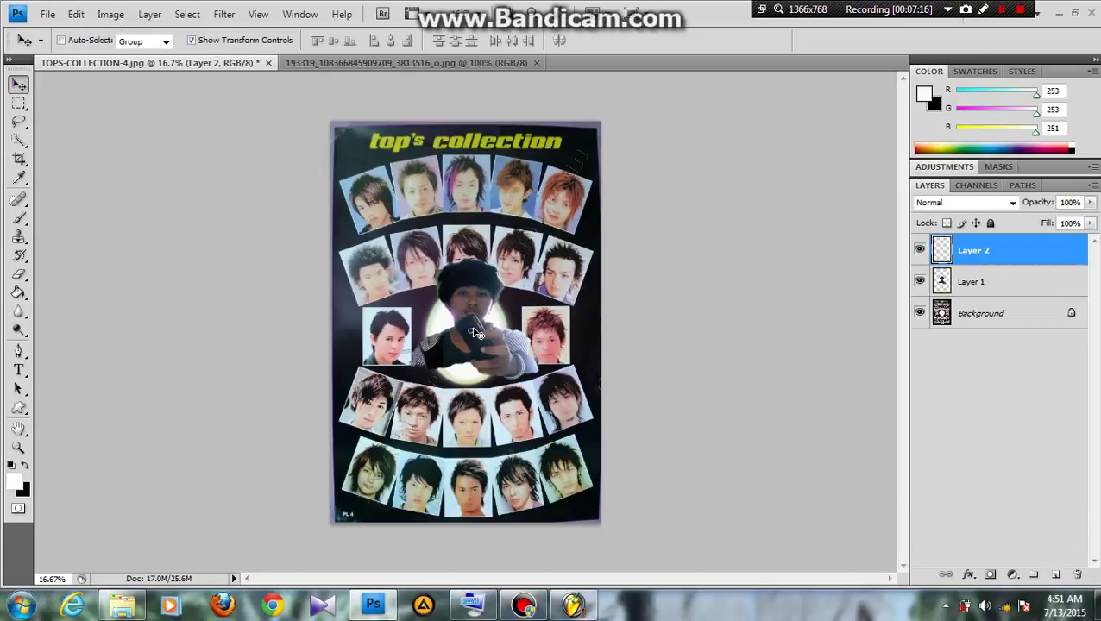
pyautogui.click(971, 281)
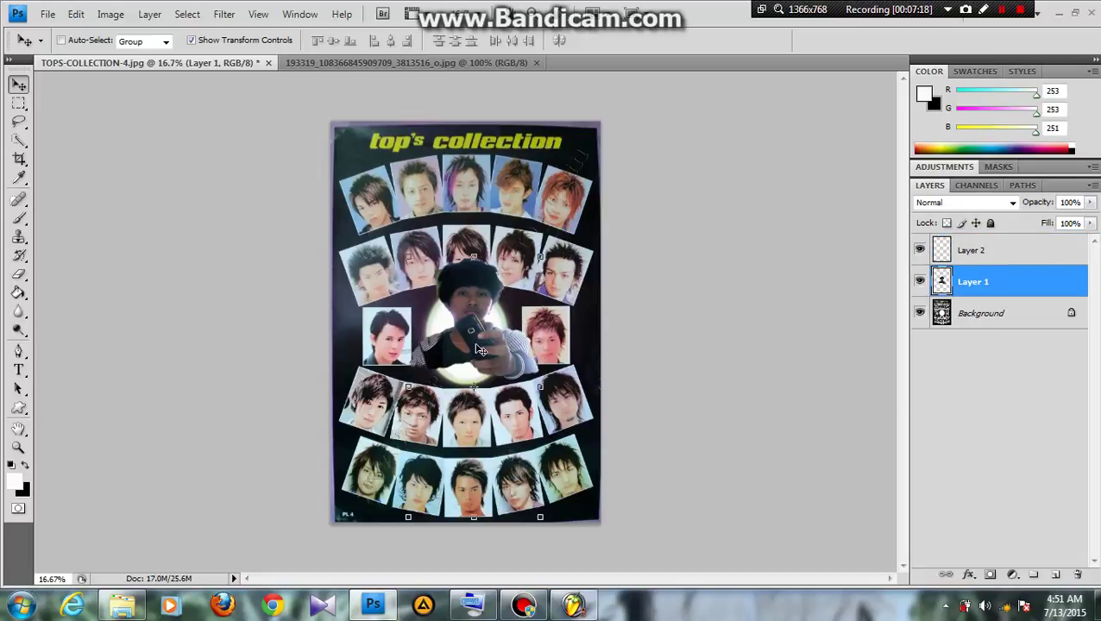
pyautogui.moveTo(479, 350); pyautogui.dragTo(470, 179)
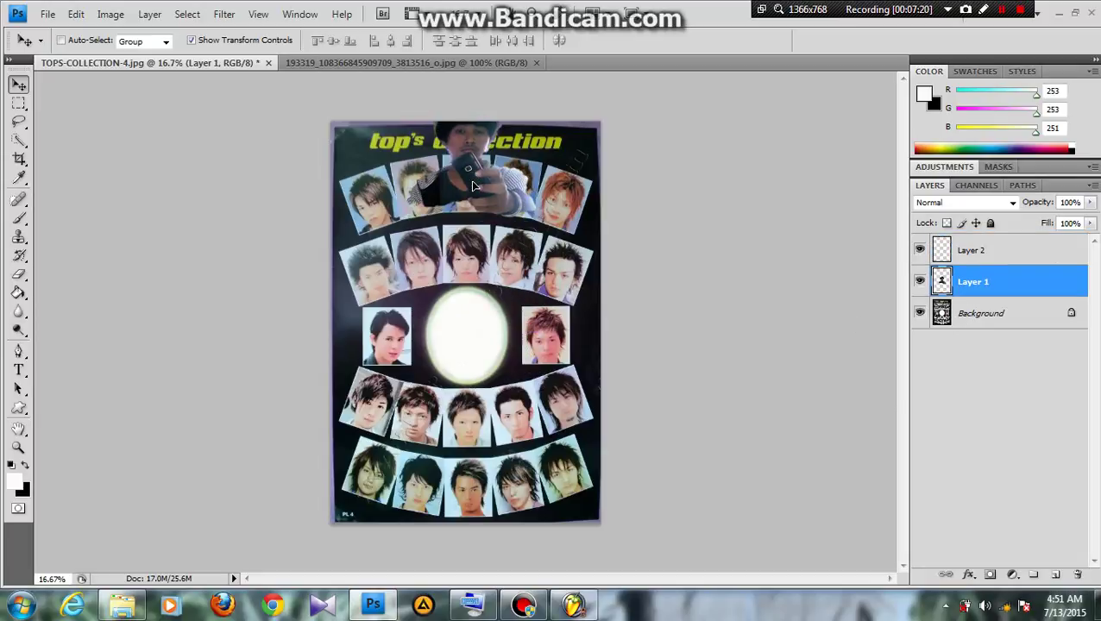
# - Paint soft white over the central oval on Layer 2
pyautogui.click(19, 218)
pyautogui.click(1039, 259)
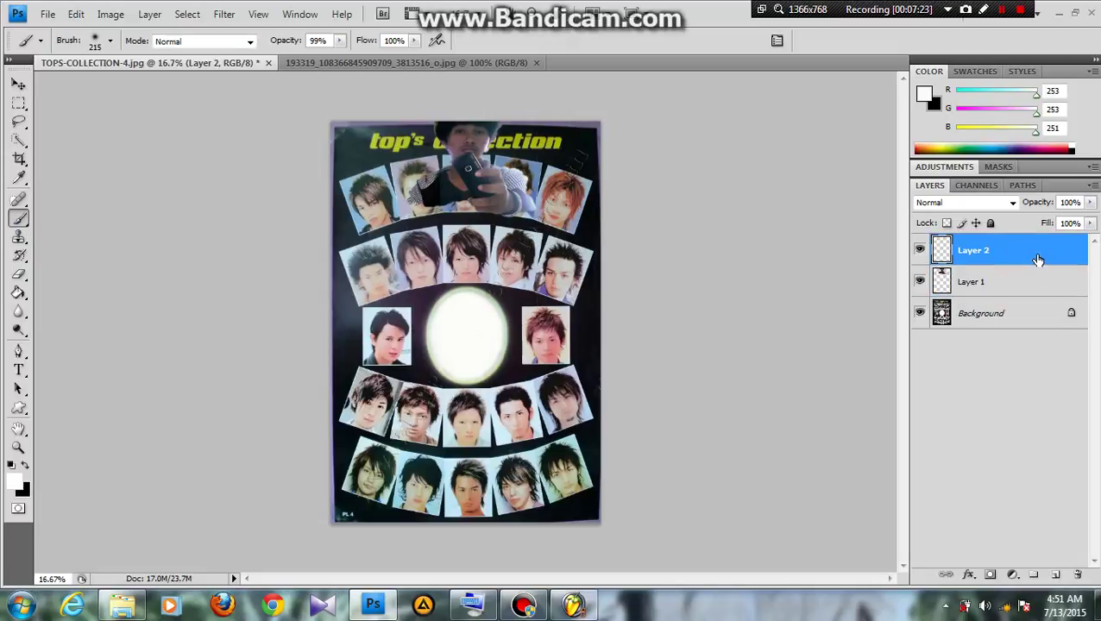
pyautogui.moveTo(429, 304)
pyautogui.mouseDown()
pyautogui.moveTo(501, 302)
pyautogui.moveTo(504, 360)
pyautogui.moveTo(466, 363)
pyautogui.moveTo(449, 295)
pyautogui.moveTo(423, 303)
pyautogui.moveTo(423, 367)
pyautogui.moveTo(487, 373)
pyautogui.moveTo(505, 373)
pyautogui.moveTo(512, 301)
pyautogui.moveTo(450, 295)
pyautogui.moveTo(476, 295)
pyautogui.moveTo(438, 302)
pyautogui.moveTo(428, 325)
pyautogui.moveTo(433, 372)
pyautogui.moveTo(481, 378)
pyautogui.moveTo(504, 374)
pyautogui.moveTo(429, 373)
pyautogui.moveTo(486, 300)
pyautogui.moveTo(474, 298)
pyautogui.moveTo(489, 298)
pyautogui.mouseUp()
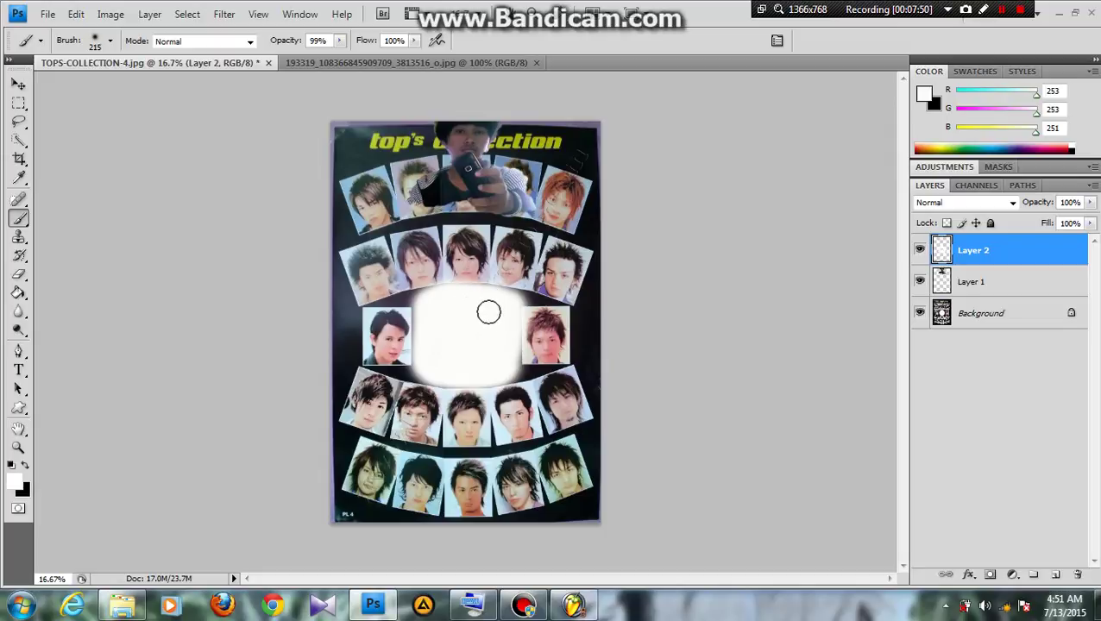
# - Move the selfie into the white oval and stack Layer 1 above Layer 2
pyautogui.click(1002, 287)
pyautogui.click(18, 84)
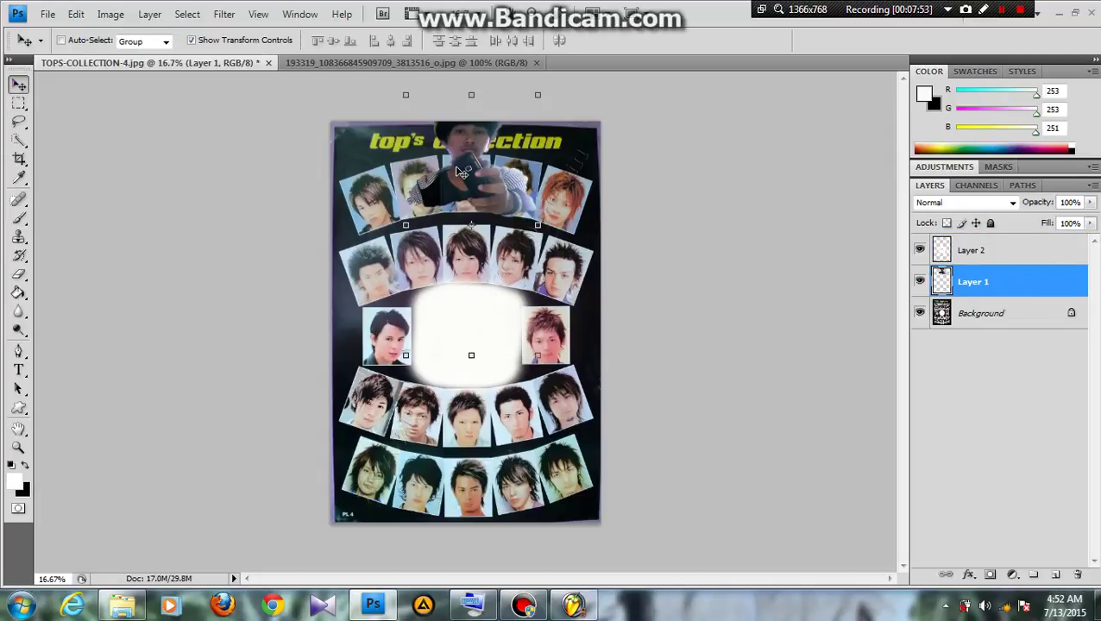
pyautogui.moveTo(462, 172); pyautogui.dragTo(465, 339)
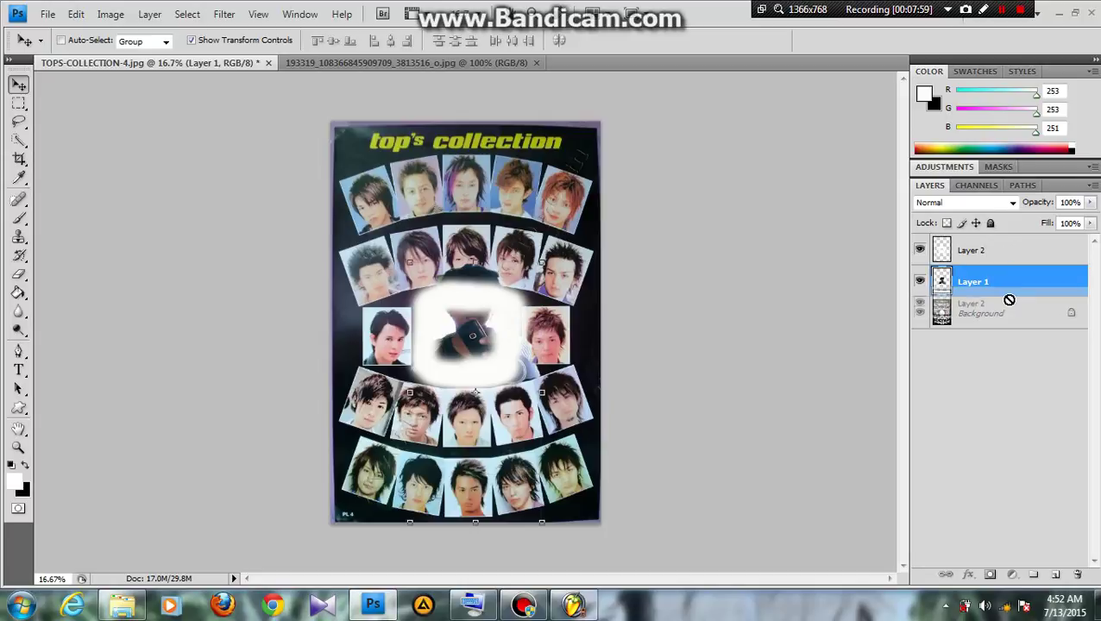
pyautogui.moveTo(1005, 294); pyautogui.dragTo(994, 248)
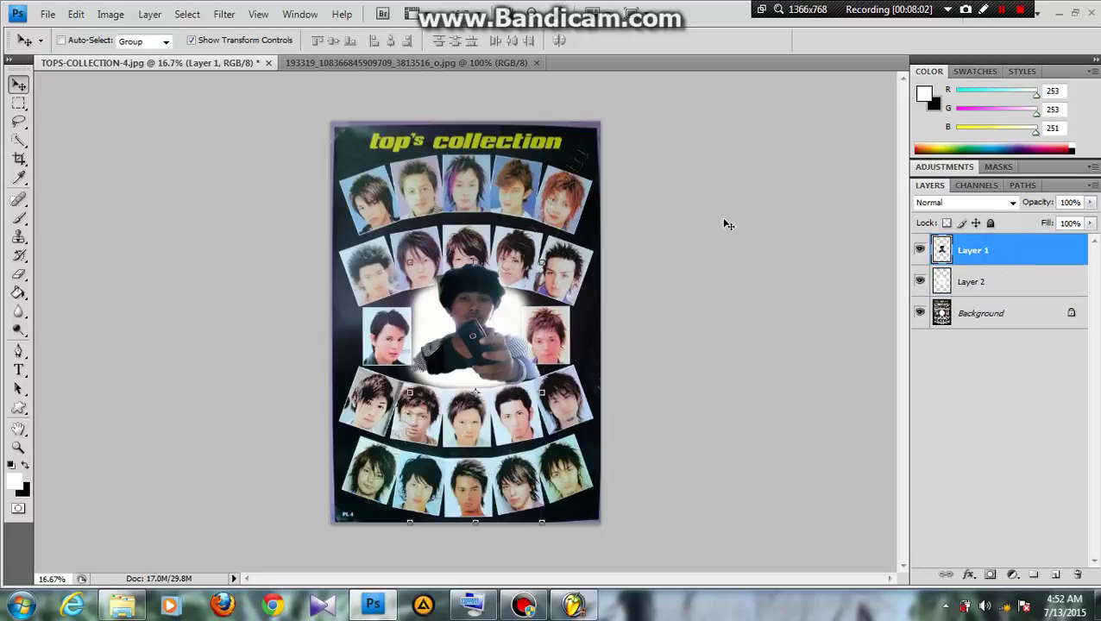
pyautogui.moveTo(471, 321); pyautogui.dragTo(464, 337)
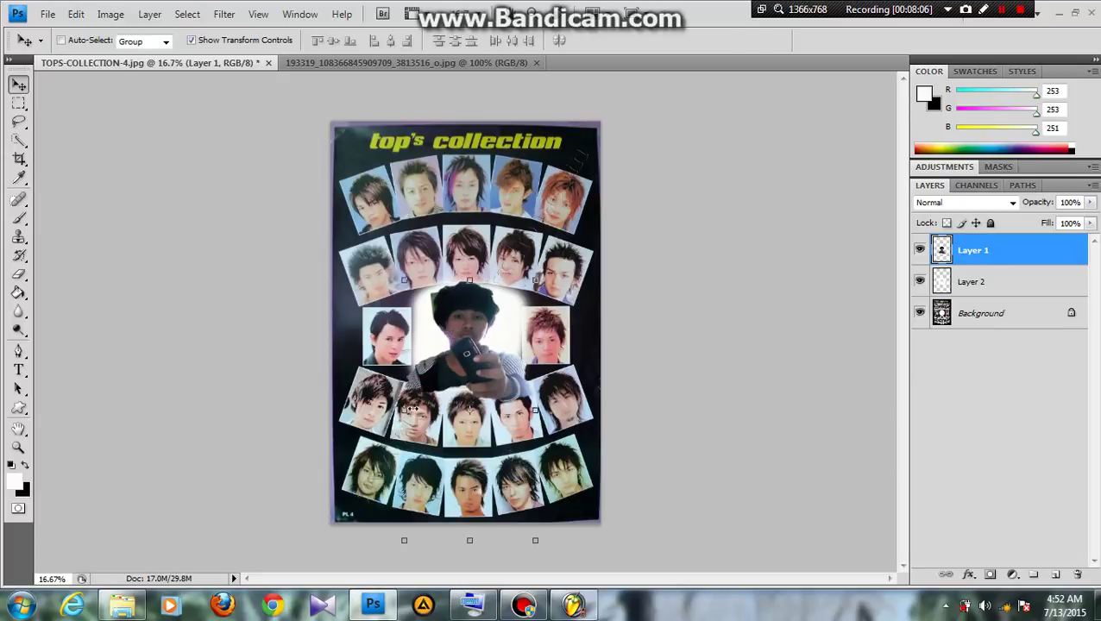
# - Scale the selfie down to about 80.9% by 93.2% and apply the transform
pyautogui.moveTo(404, 410); pyautogui.dragTo(419, 410)
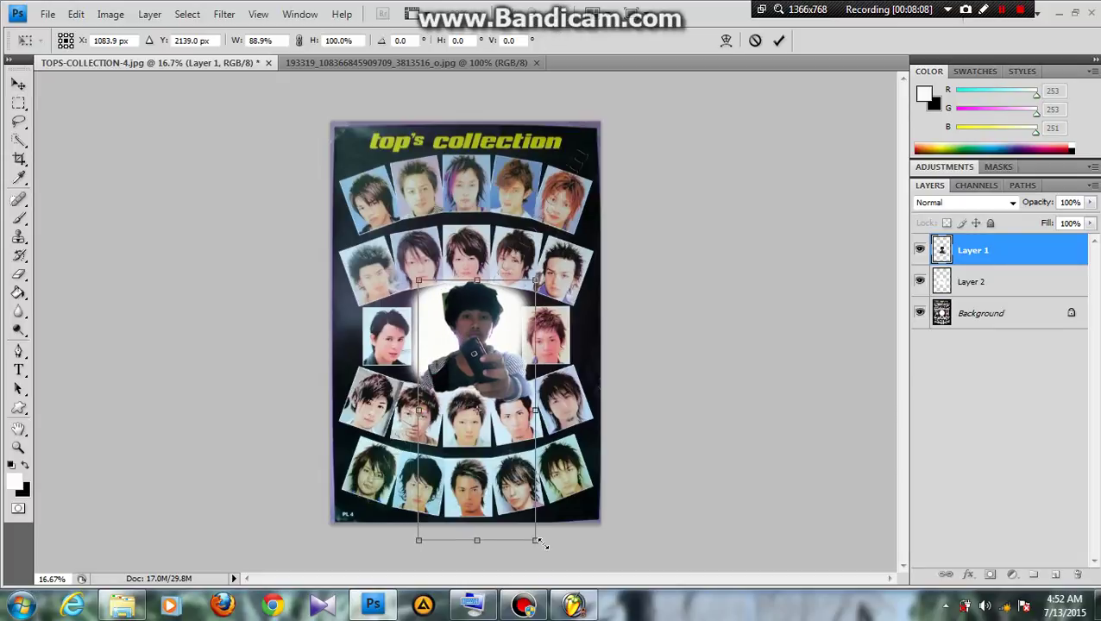
pyautogui.moveTo(536, 541); pyautogui.dragTo(524, 522)
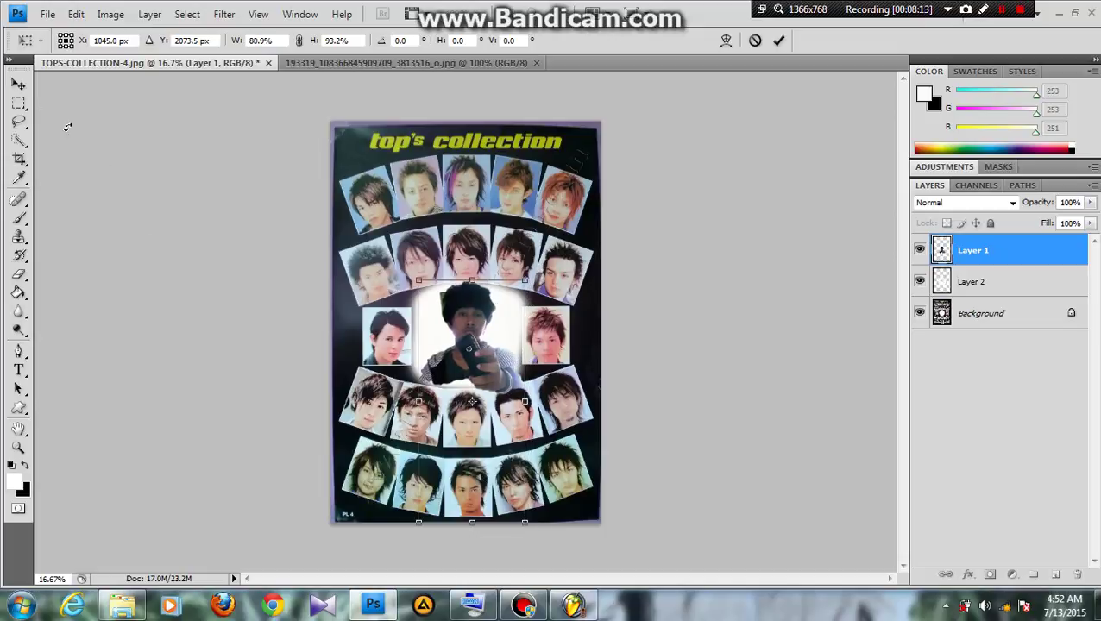
pyautogui.click(21, 87)
pyautogui.click(472, 236)
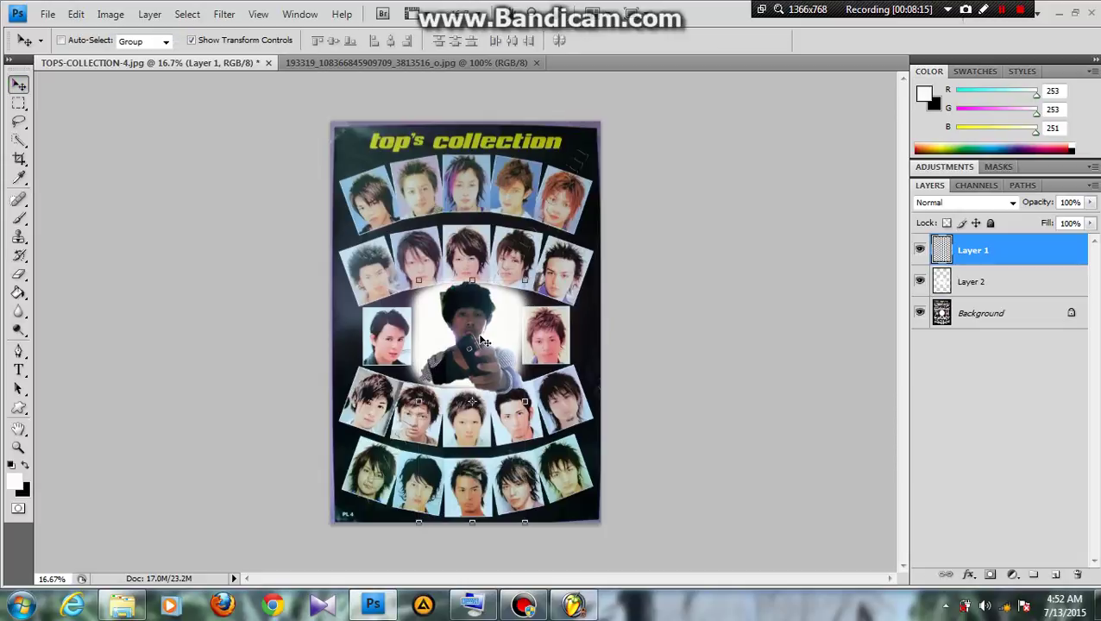
# - Erase the leftover background beside the hair with a 19 px hard eraser
pyautogui.scroll(2, 481, 341)
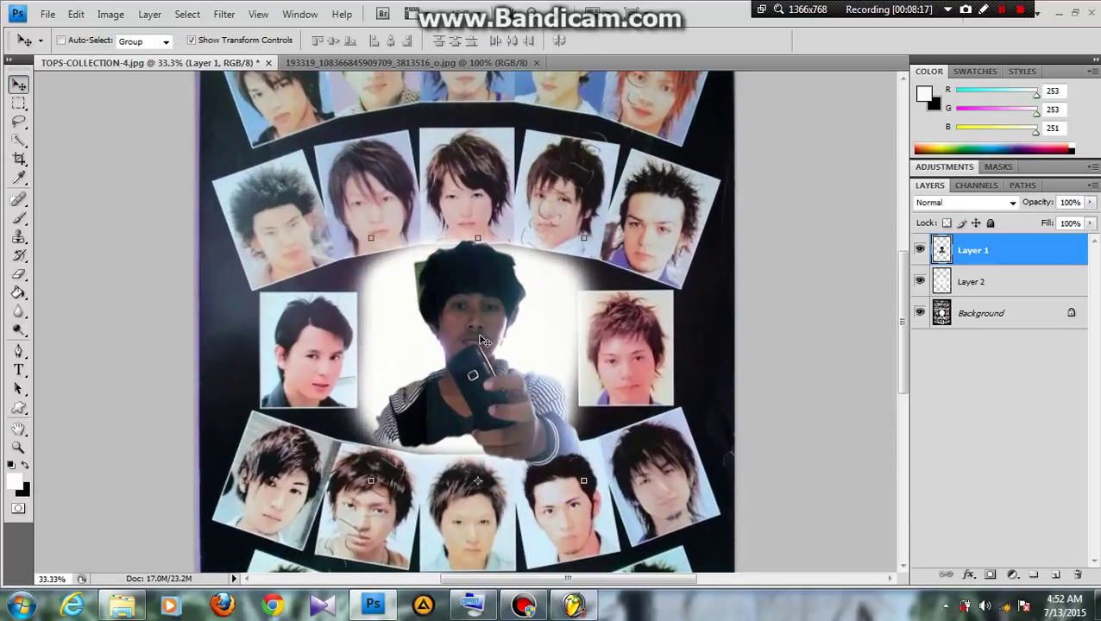
pyautogui.scroll(2, 481, 341)
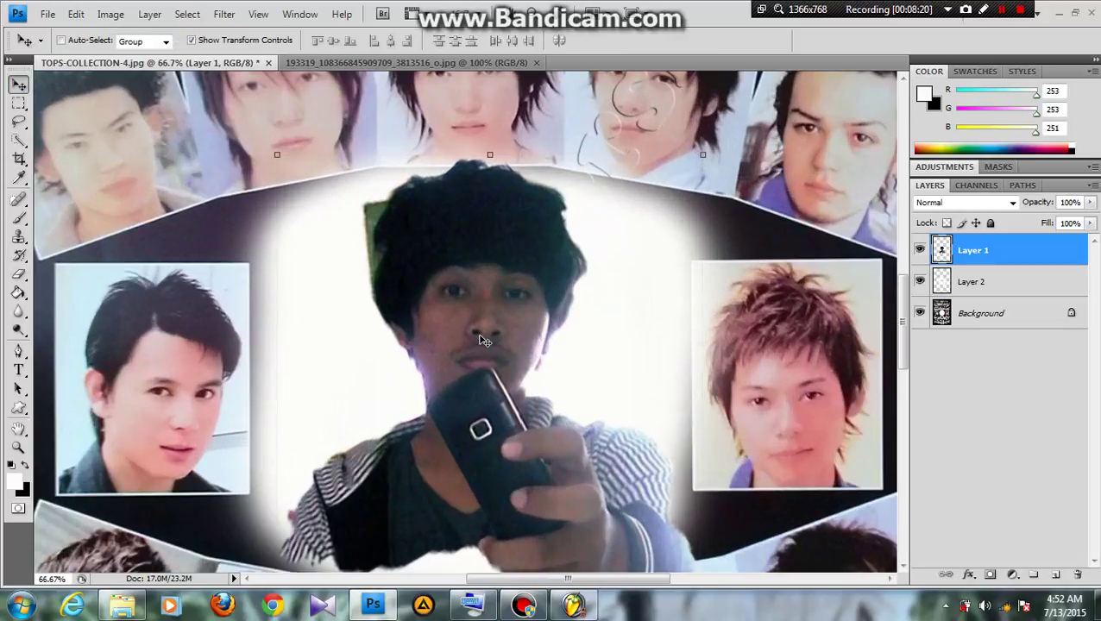
pyautogui.click(18, 273)
pyautogui.rightClick(304, 198)
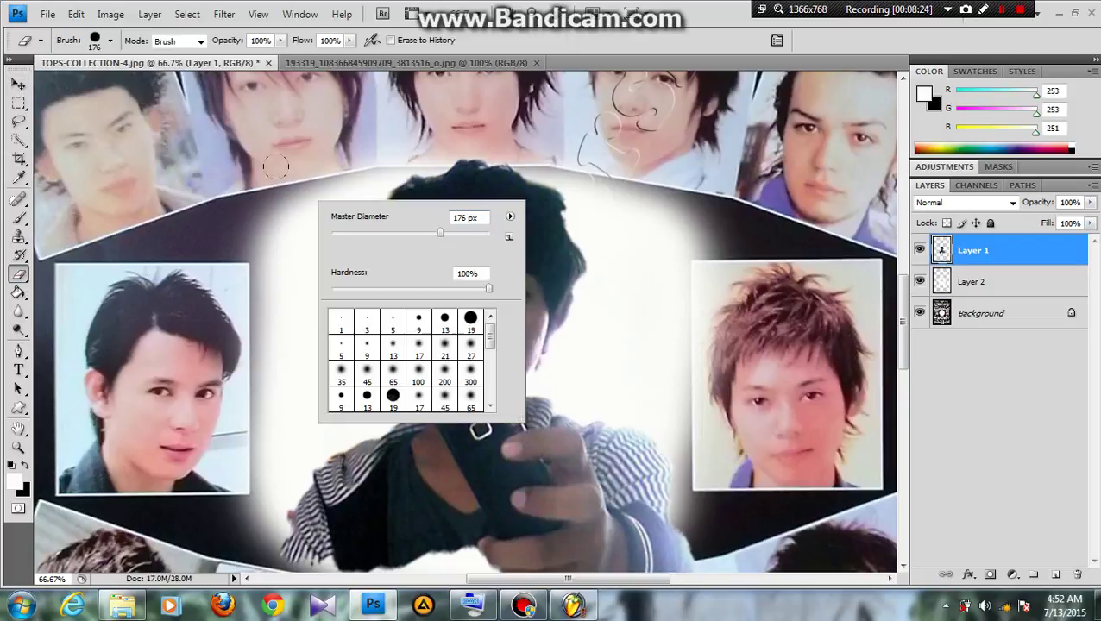
pyautogui.click(472, 321)
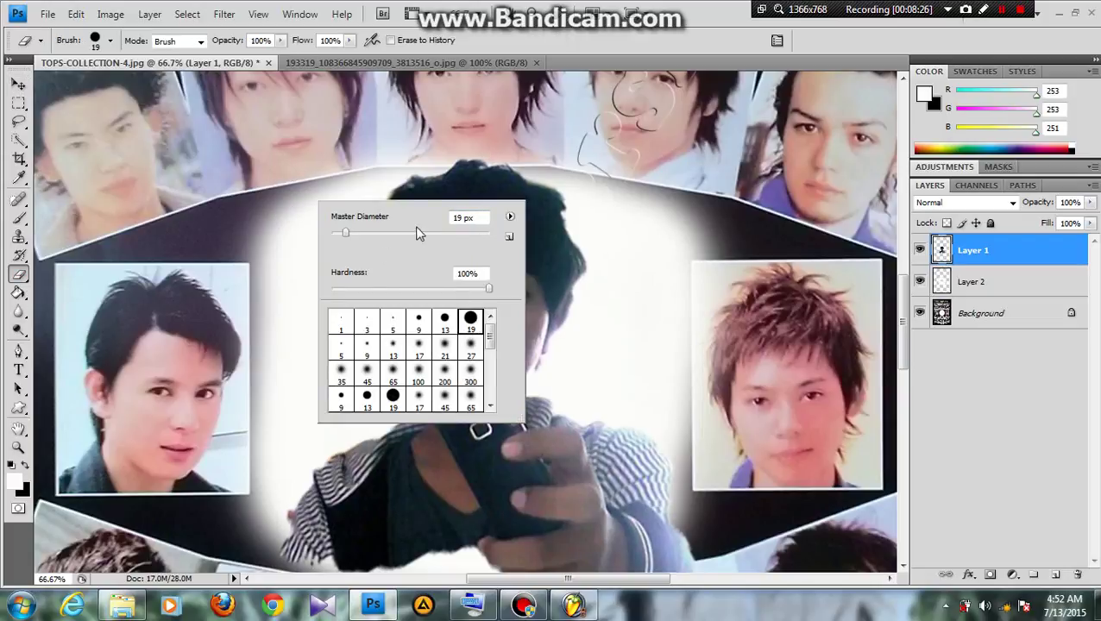
pyautogui.click(348, 195)
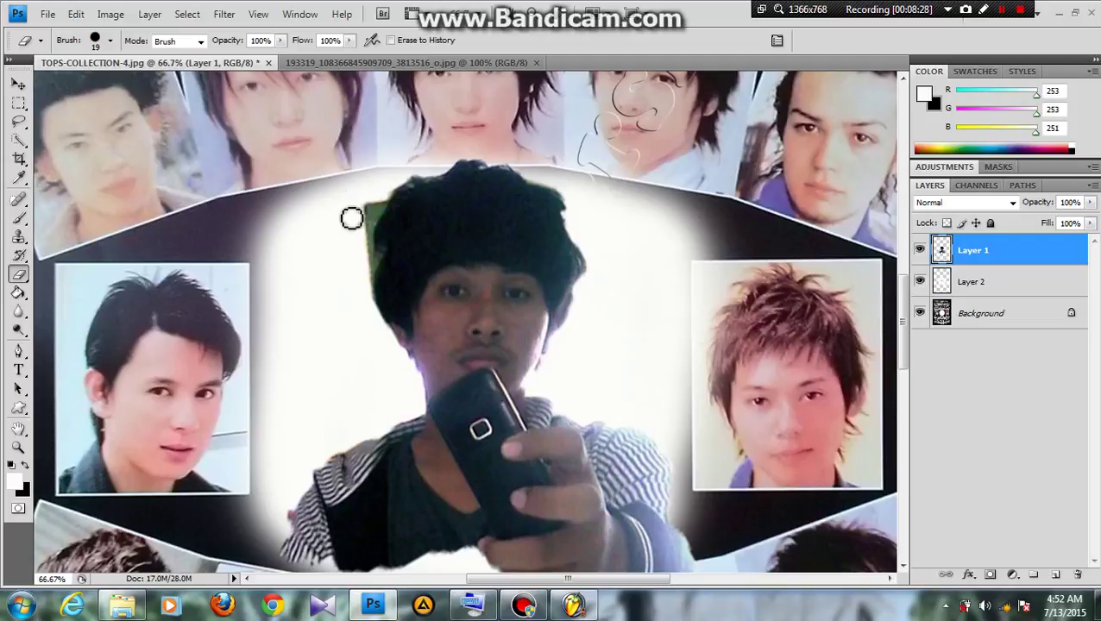
pyautogui.moveTo(352, 216)
pyautogui.mouseDown()
pyautogui.moveTo(363, 253)
pyautogui.moveTo(384, 210)
pyautogui.mouseUp()
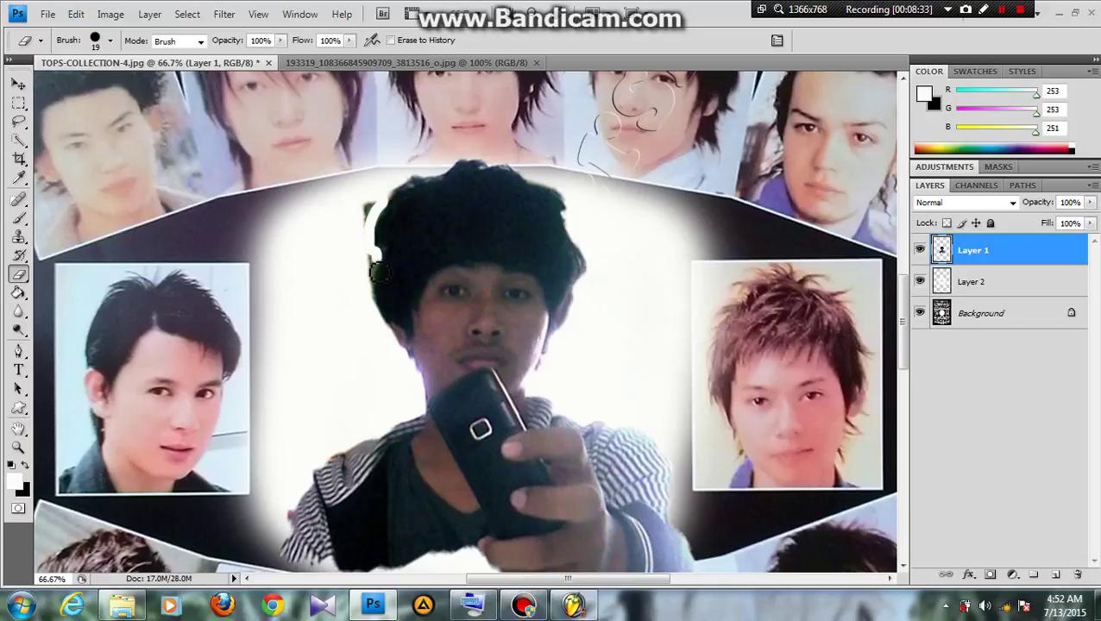
pyautogui.moveTo(372, 303)
pyautogui.mouseDown()
pyautogui.moveTo(377, 209)
pyautogui.moveTo(366, 217)
pyautogui.moveTo(379, 214)
pyautogui.mouseUp()
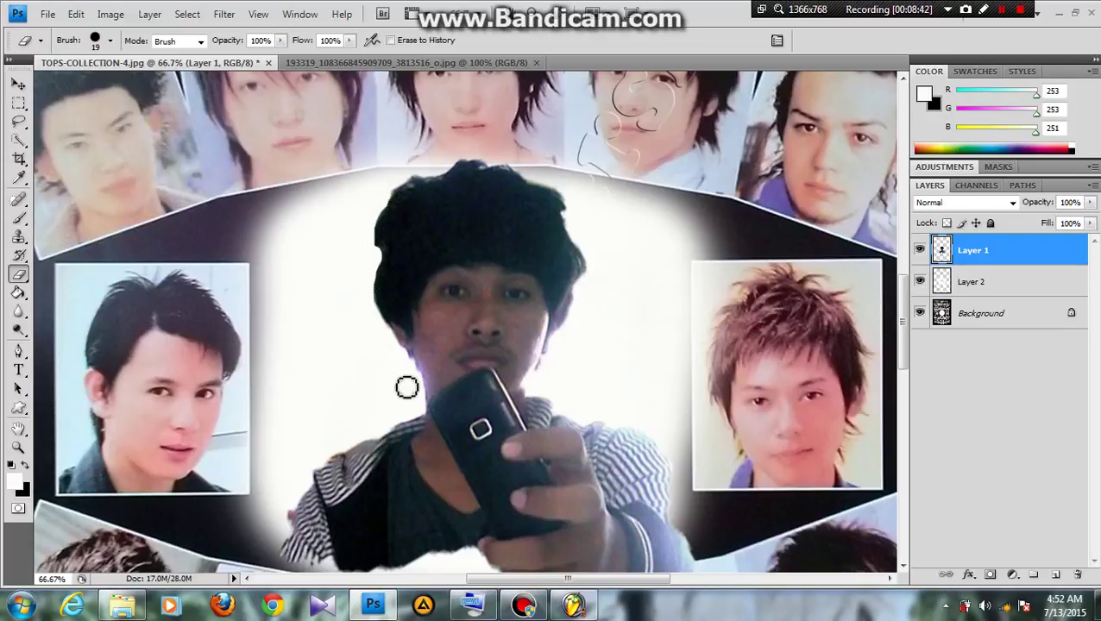
# - Erase the dark fringe along the lower arm and left shoulder with a 55 px soft eraser
pyautogui.click(16, 85)
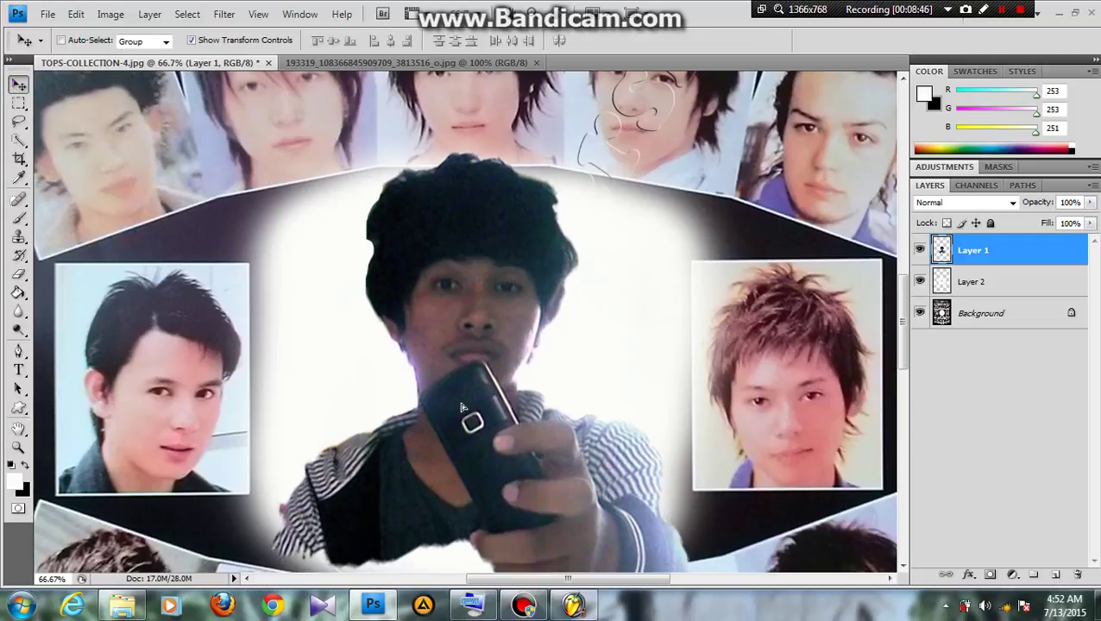
pyautogui.moveTo(903, 314); pyautogui.dragTo(904, 329)
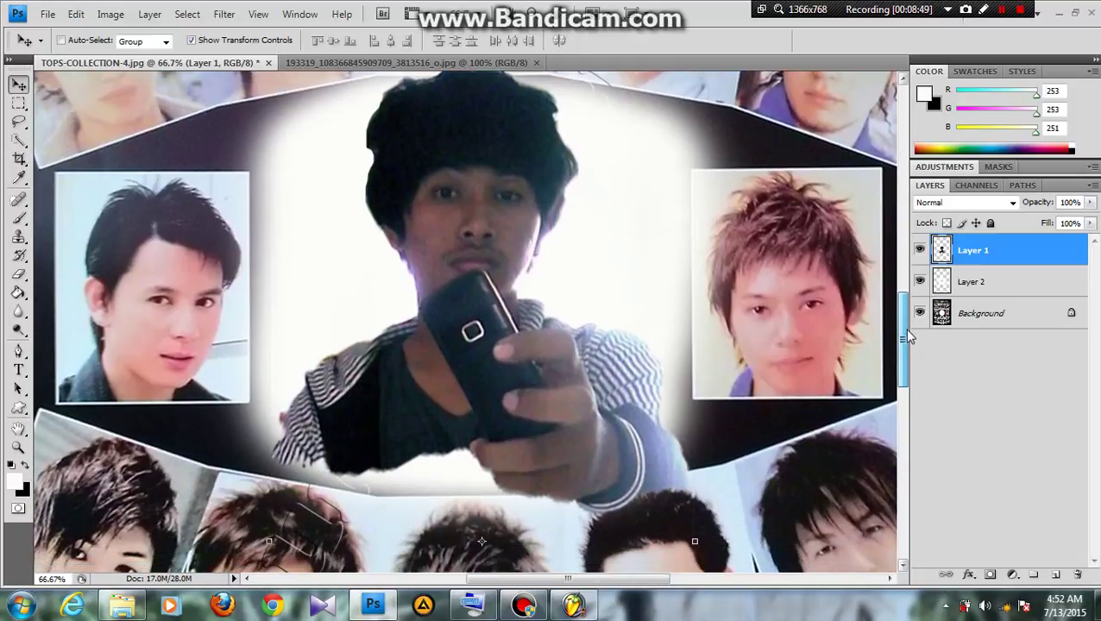
pyautogui.click(19, 274)
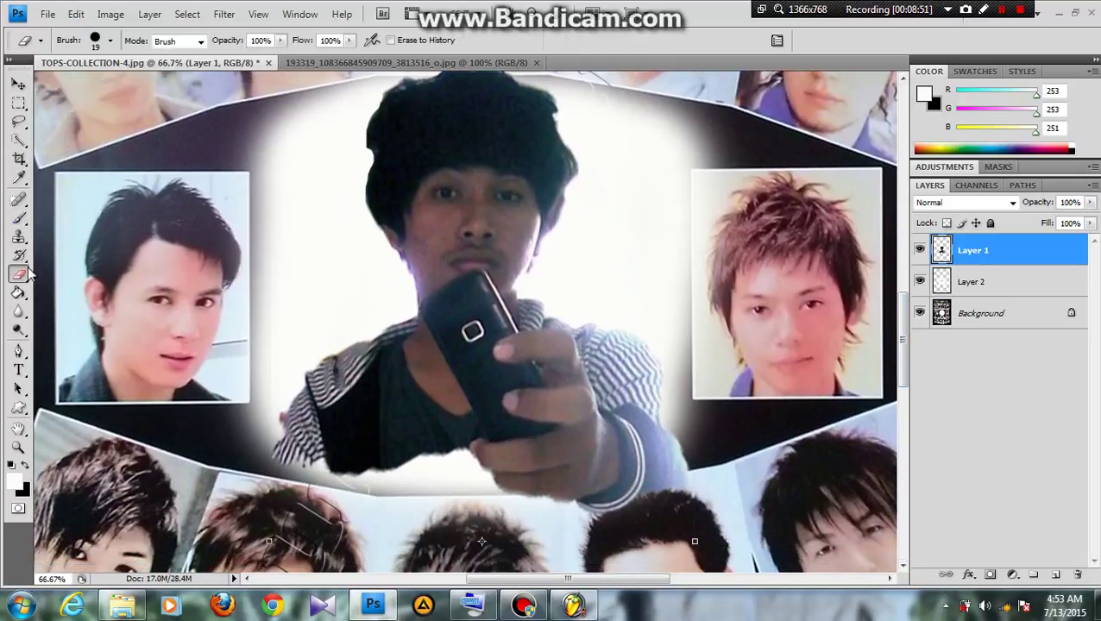
pyautogui.click(111, 42)
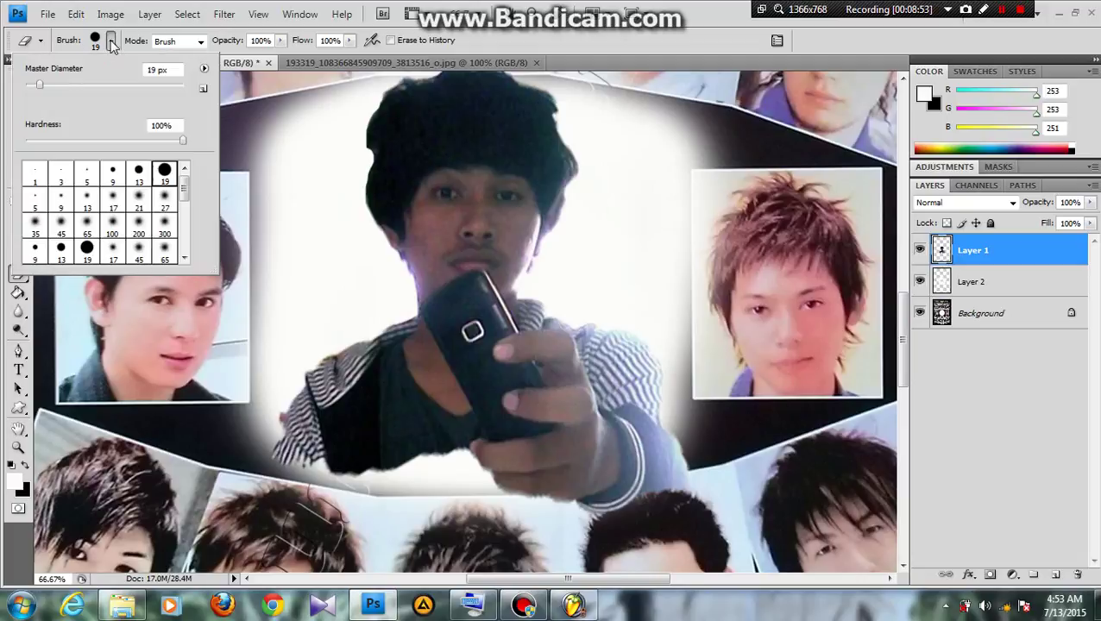
pyautogui.click(140, 203)
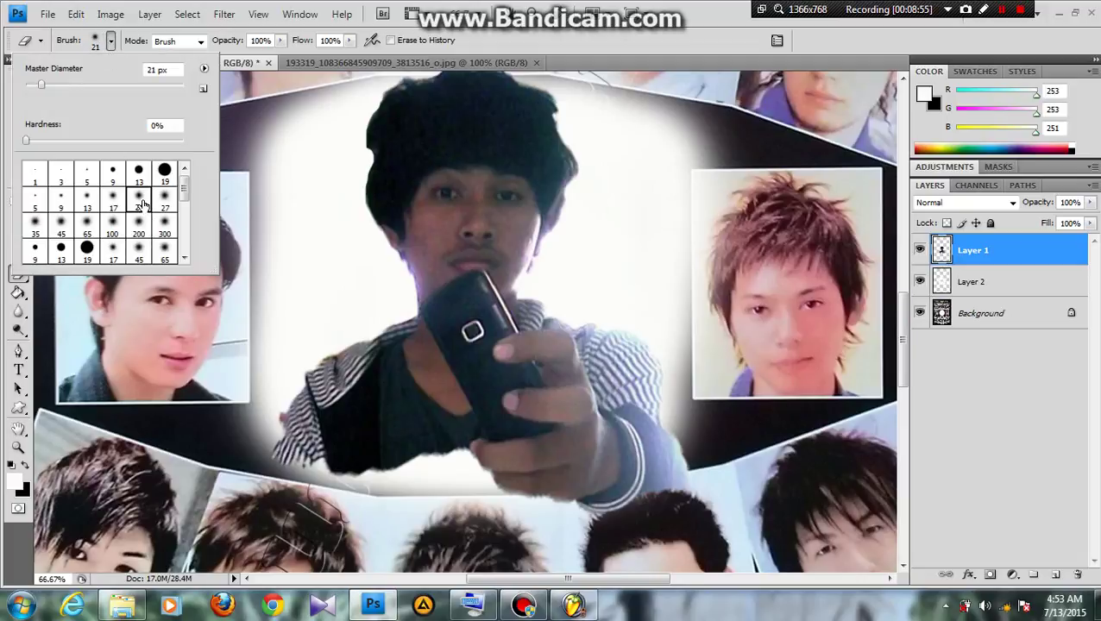
pyautogui.rightClick(376, 410)
pyautogui.click(418, 393)
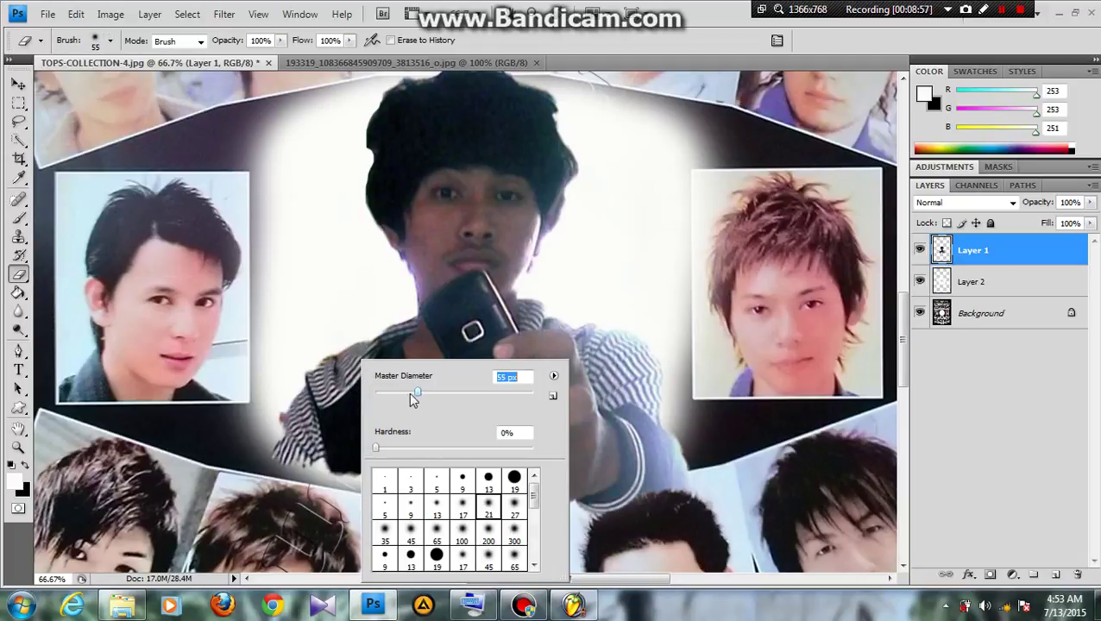
pyautogui.click(259, 443)
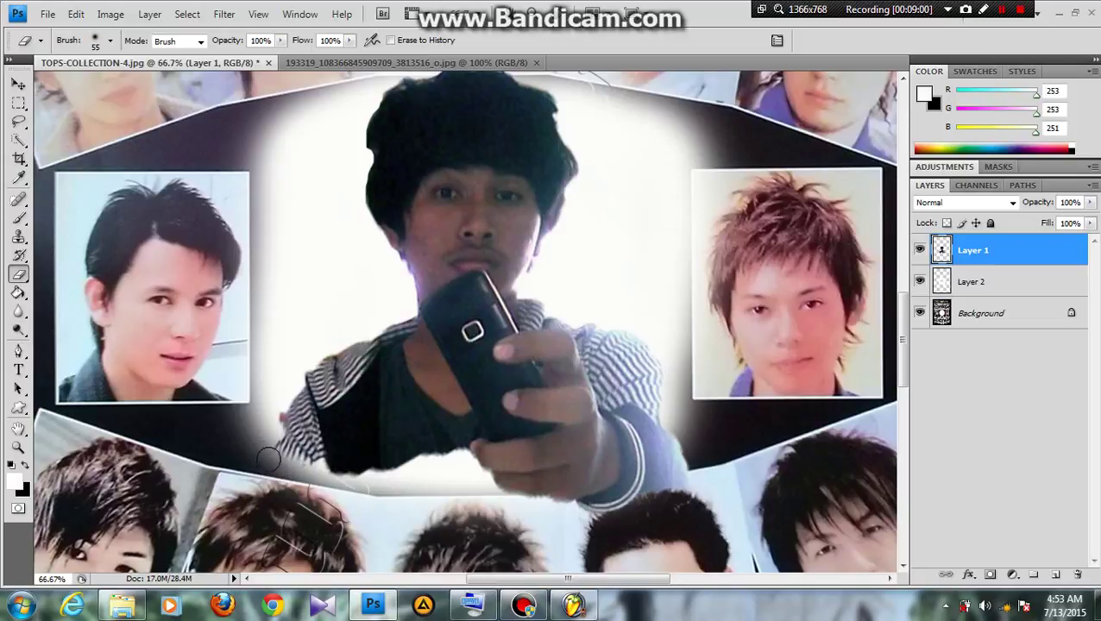
pyautogui.moveTo(331, 484)
pyautogui.mouseDown()
pyautogui.moveTo(521, 511)
pyautogui.moveTo(603, 507)
pyautogui.moveTo(687, 462)
pyautogui.moveTo(651, 482)
pyautogui.moveTo(679, 449)
pyautogui.mouseUp()
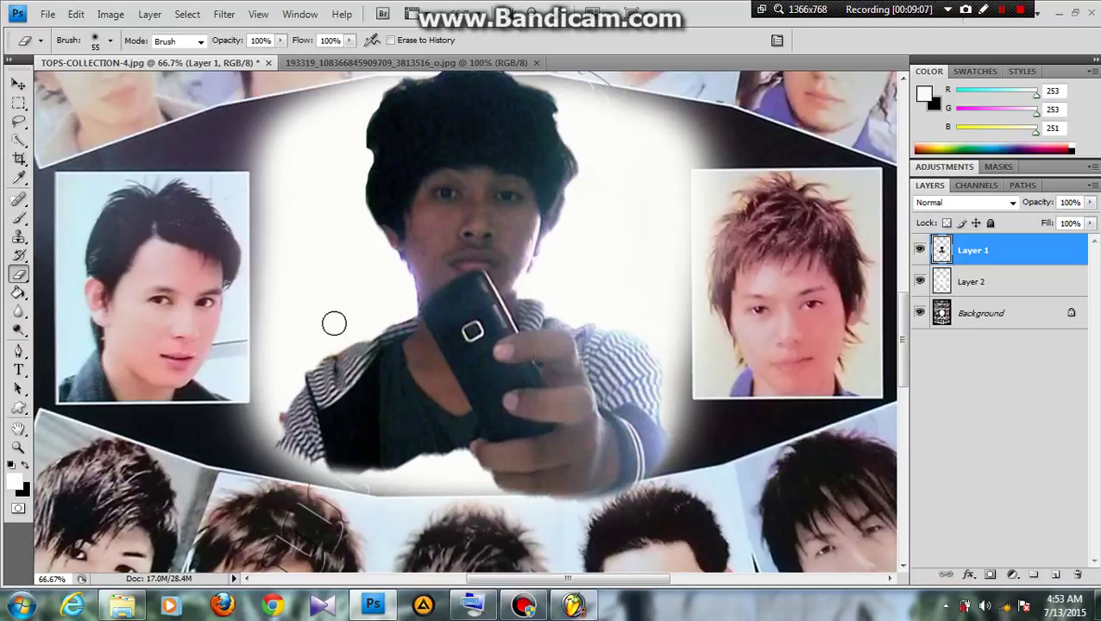
pyautogui.moveTo(287, 376)
pyautogui.mouseDown()
pyautogui.moveTo(264, 435)
pyautogui.moveTo(285, 439)
pyautogui.mouseUp()
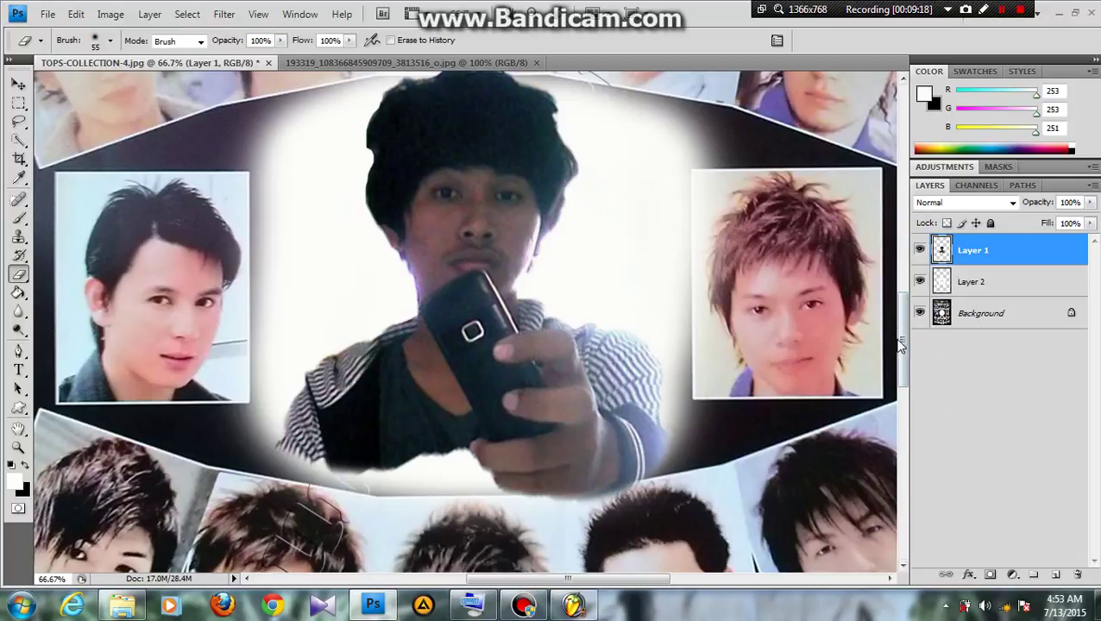
pyautogui.moveTo(900, 346); pyautogui.dragTo(903, 332)
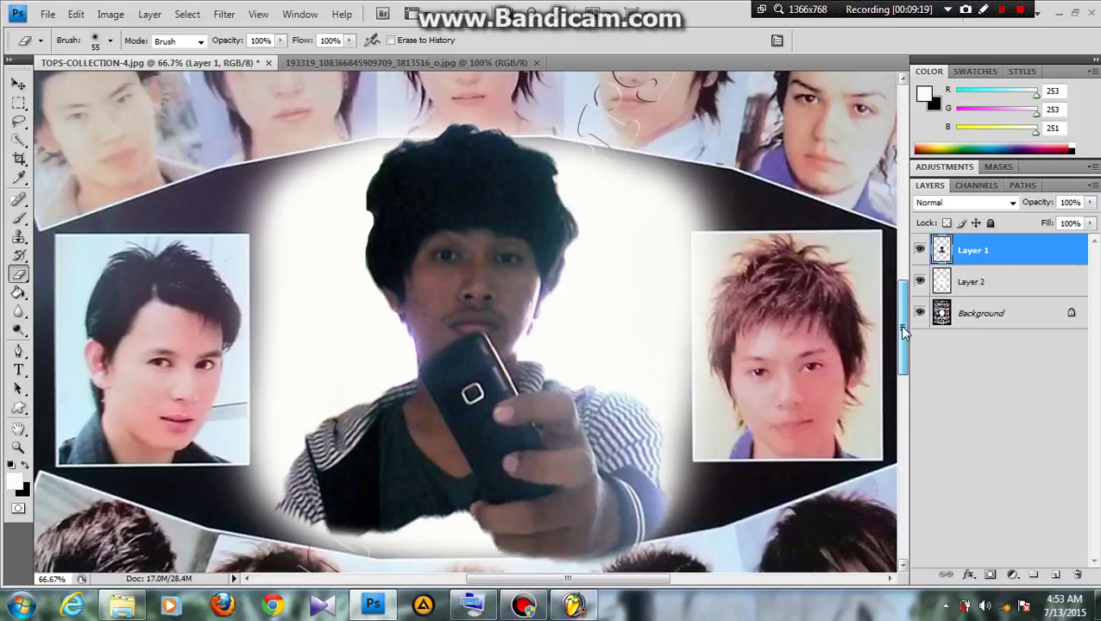
pyautogui.click(18, 84)
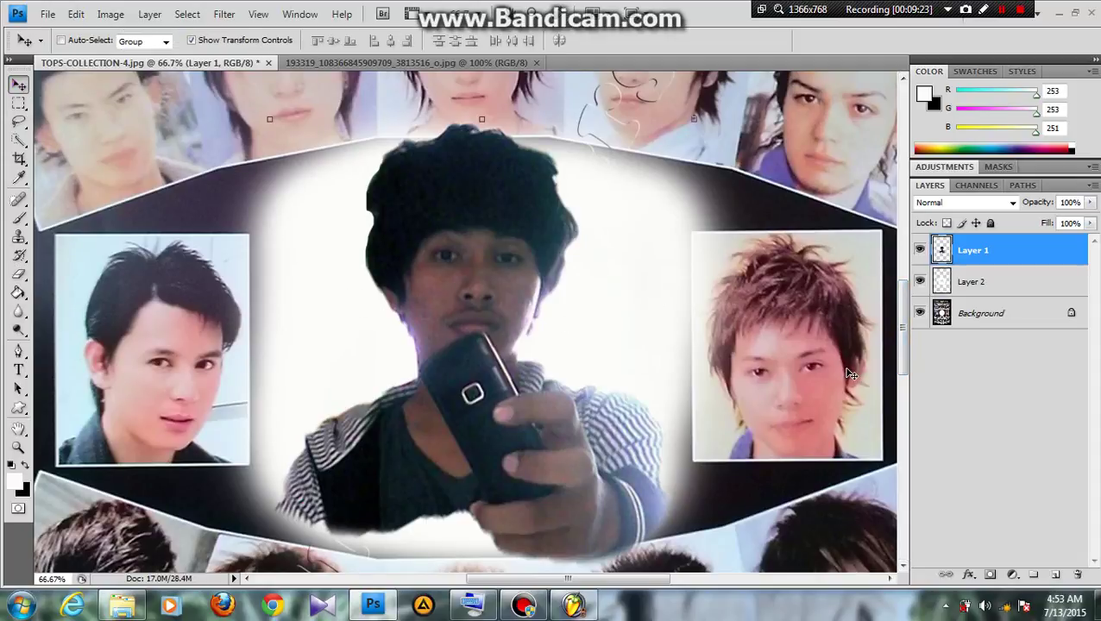
# - Zoom out to view the whole poster
pyautogui.hotkey('ctrl', '-')
pyautogui.hotkey('ctrl', '-')
pyautogui.hotkey('ctrl', '-')
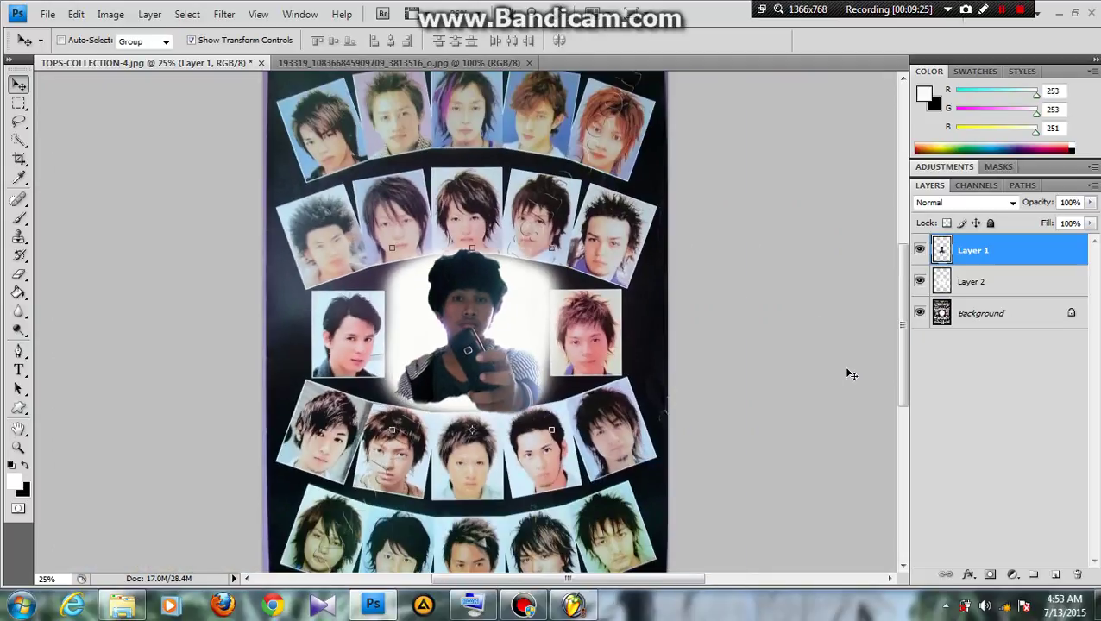
pyautogui.hotkey('ctrl', '-')
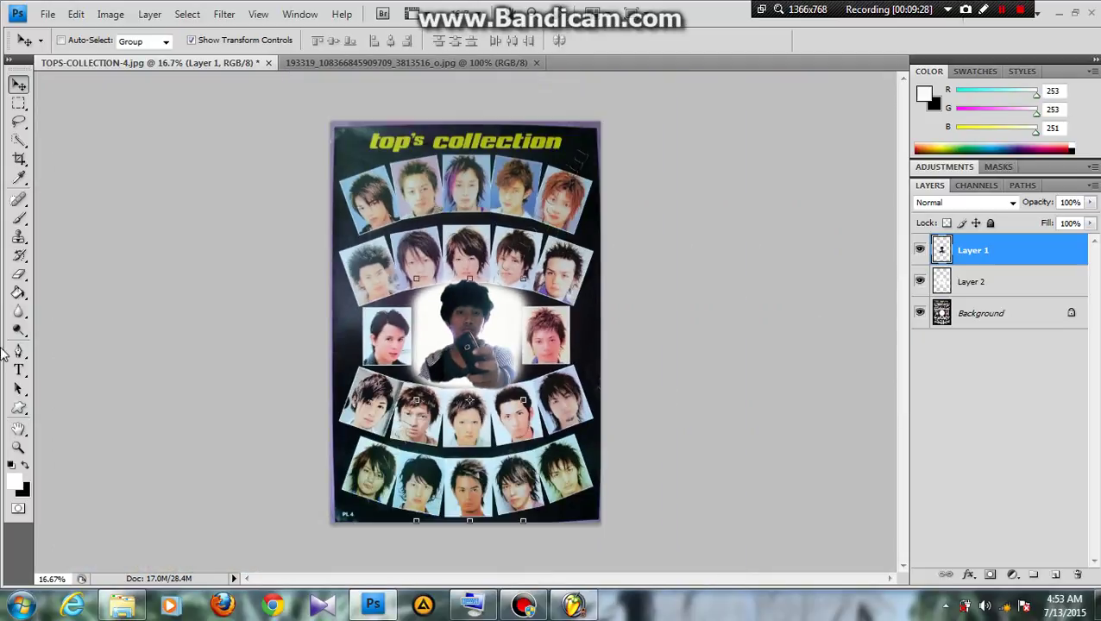
pyautogui.click(18, 389)
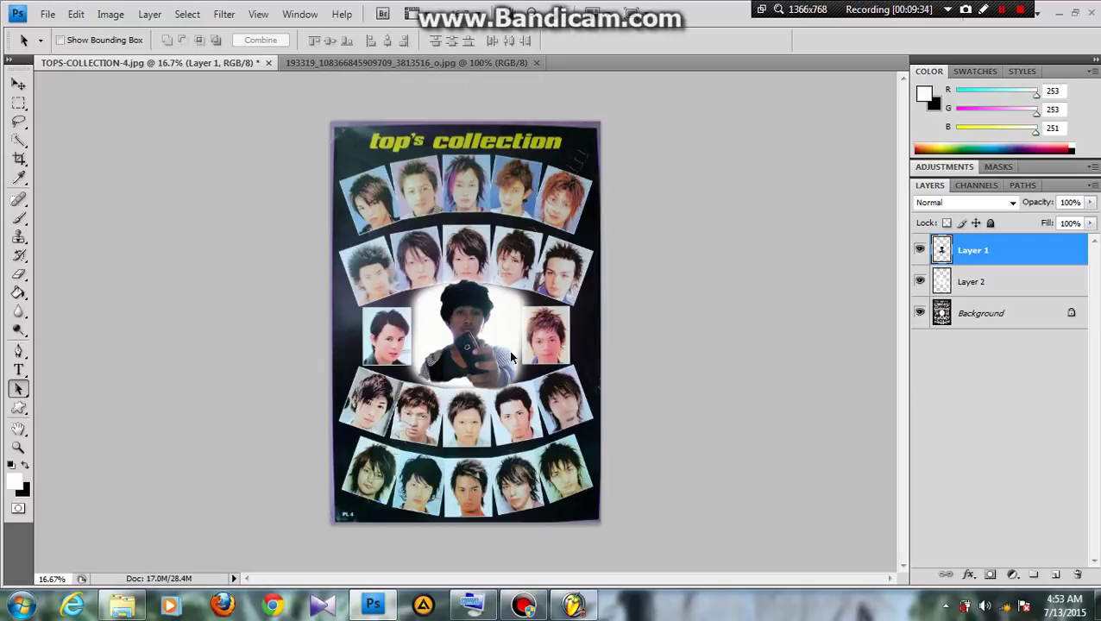
# - Start a Save As in JPEG format named TOPS-COLLECTION-4.jpg
pyautogui.click(47, 14)
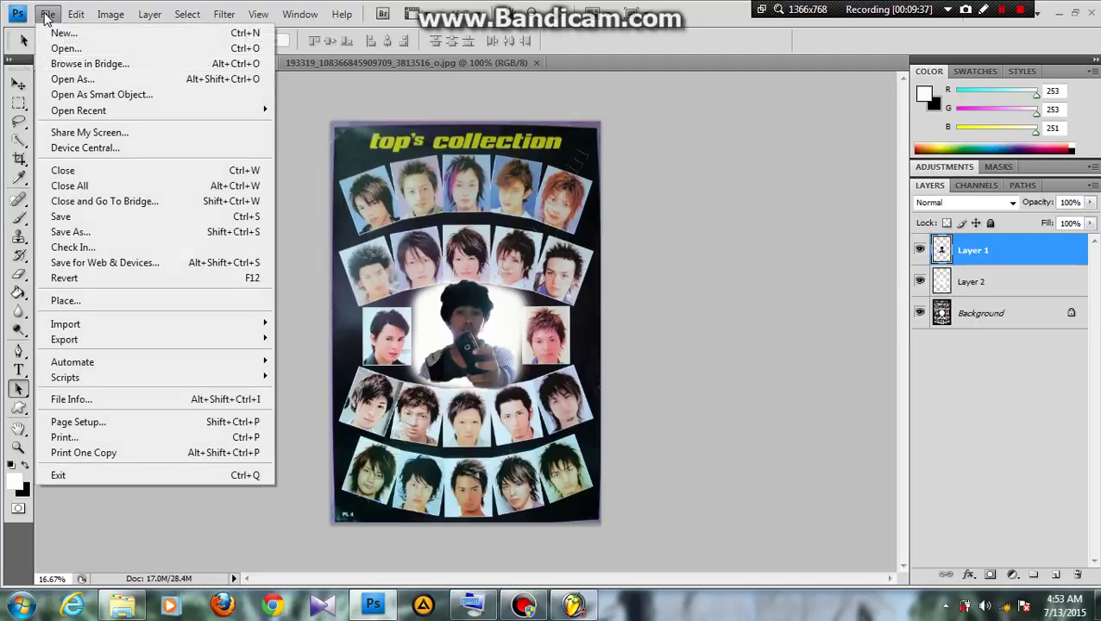
pyautogui.click(107, 231)
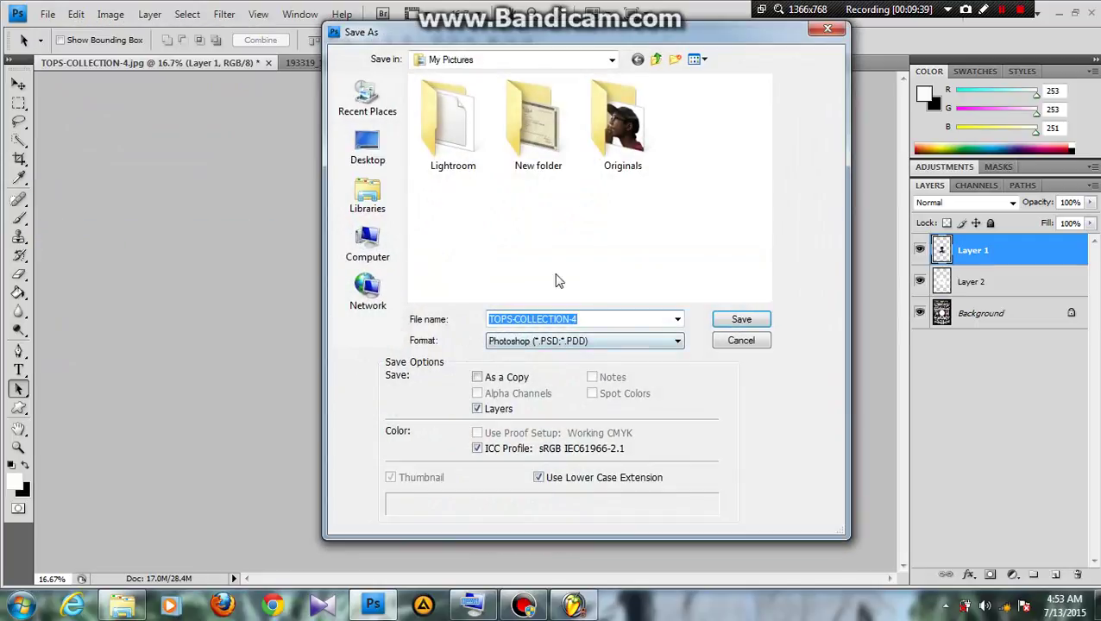
pyautogui.click(639, 344)
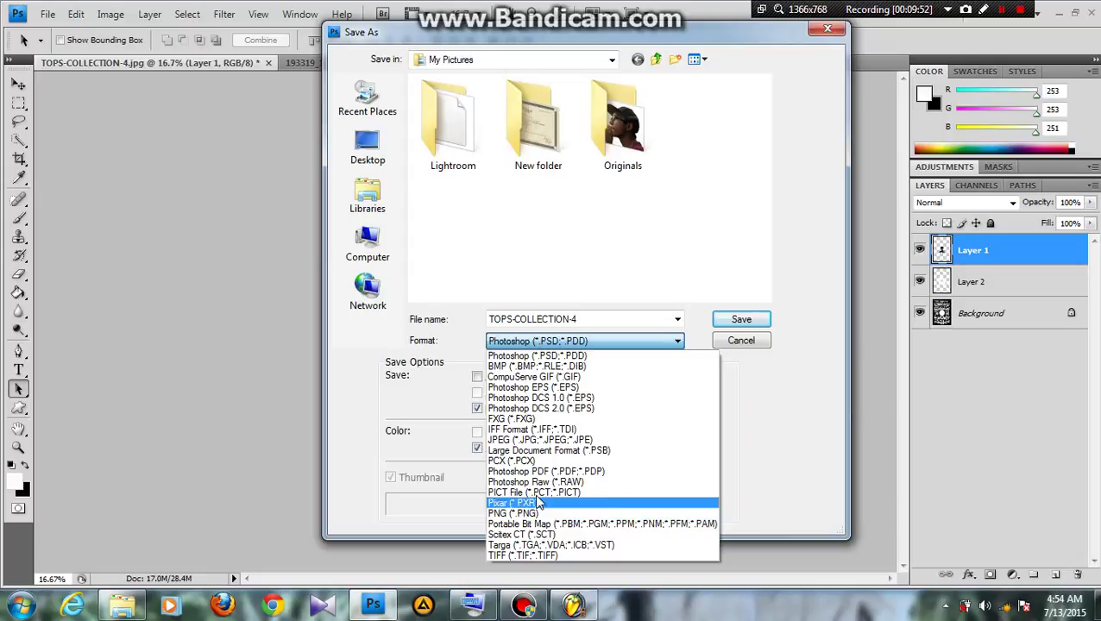
pyautogui.click(543, 442)
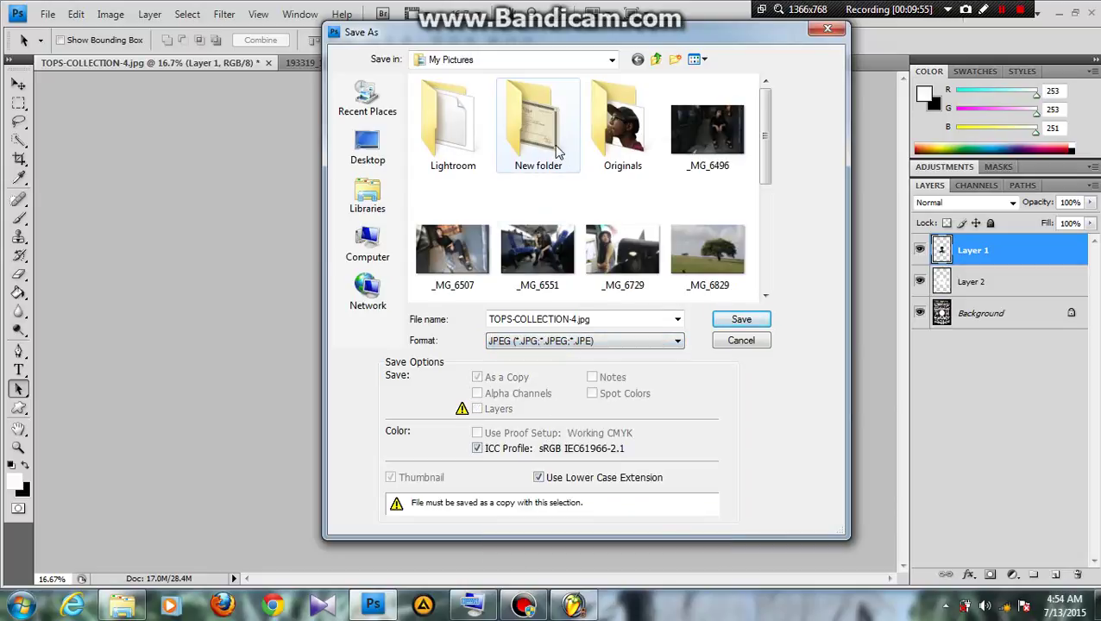
pyautogui.moveTo(591, 319); pyautogui.dragTo(571, 319)
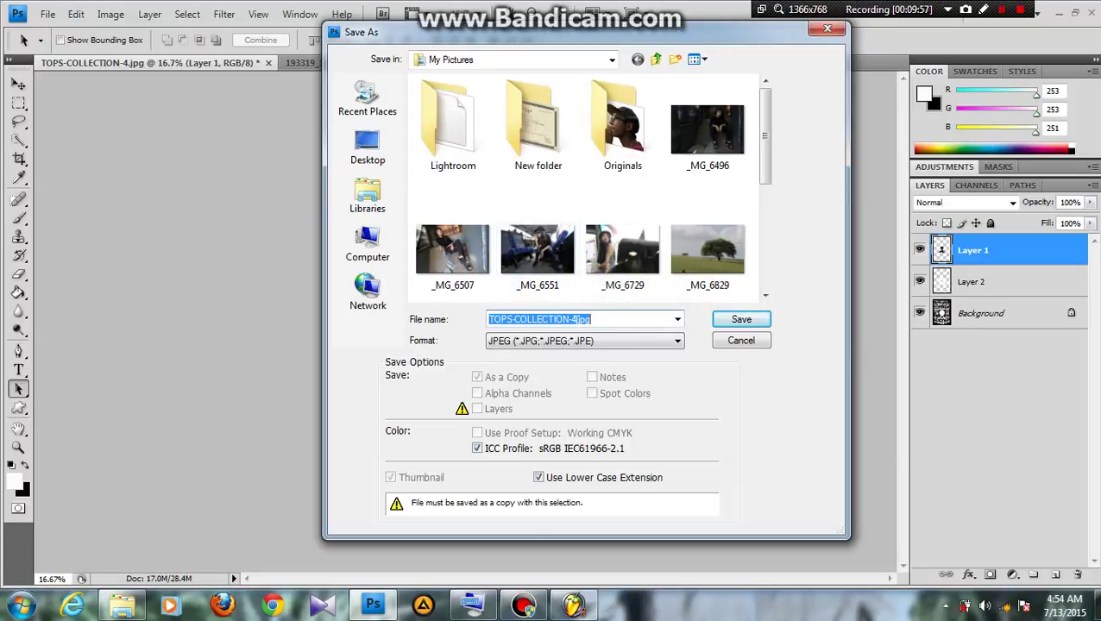